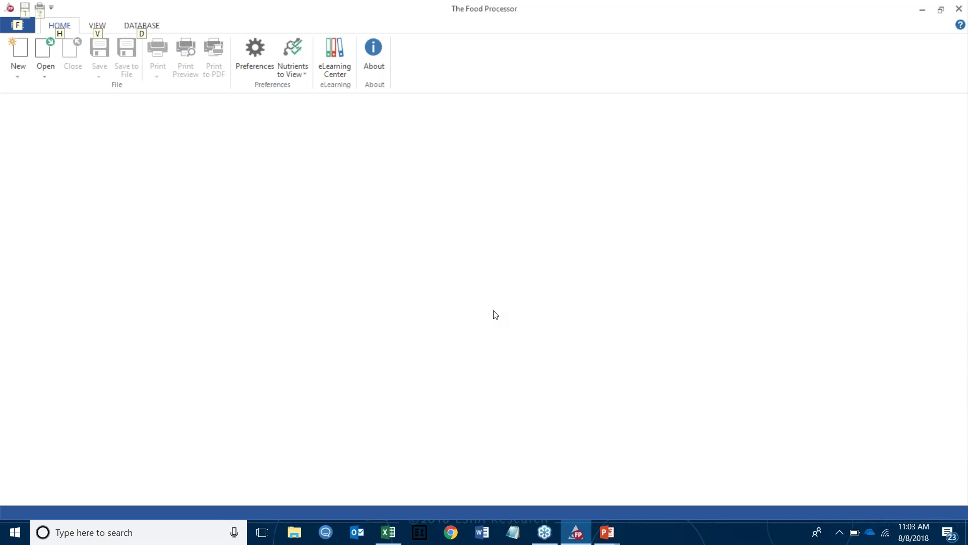
- Create a new recipe named "Whipped Cream" that makes 16 servings
left_click(482, 265)
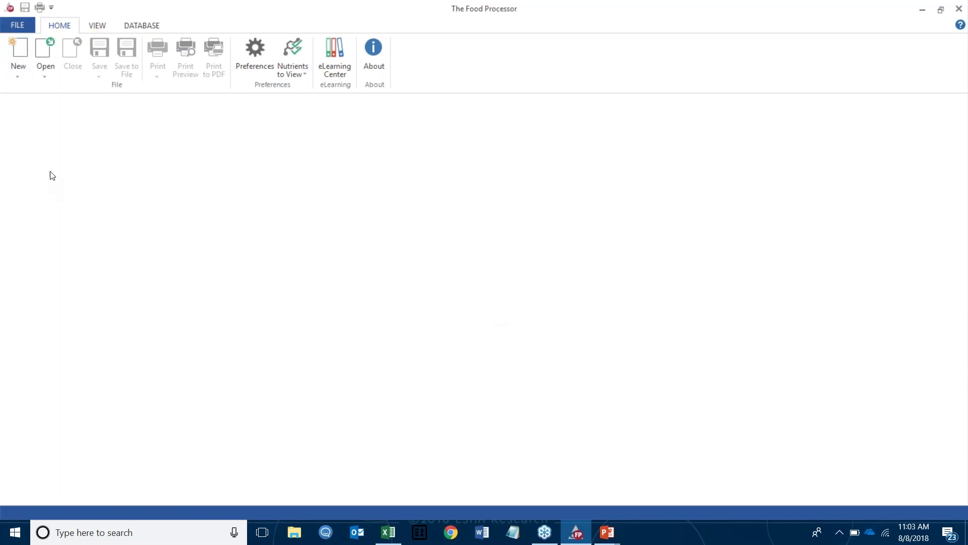
left_click(23, 70)
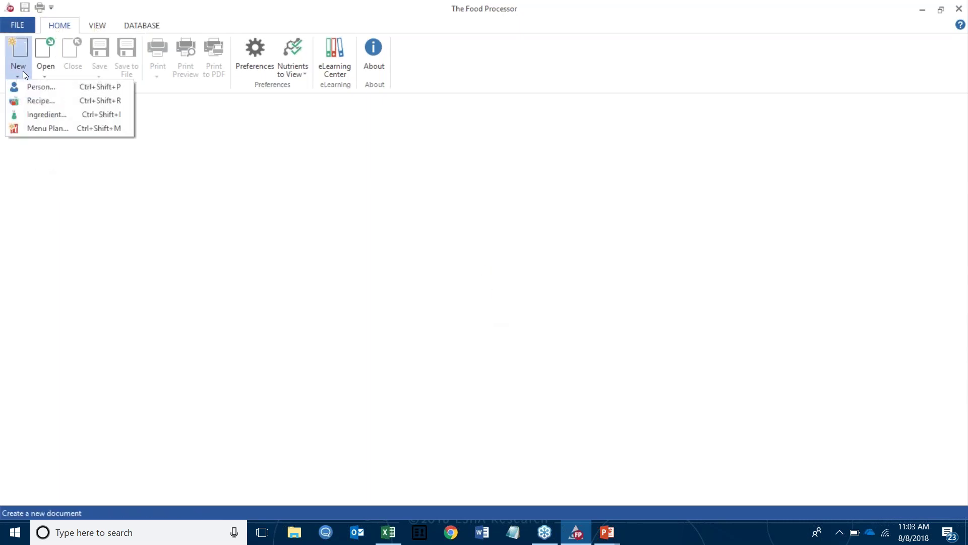
left_click(41, 100)
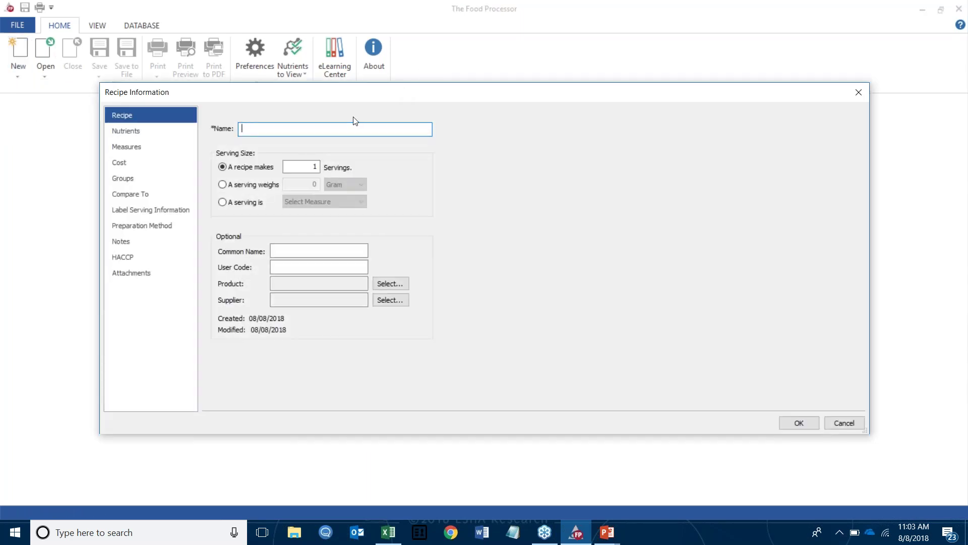
type("Whipped Cream")
left_click(317, 168)
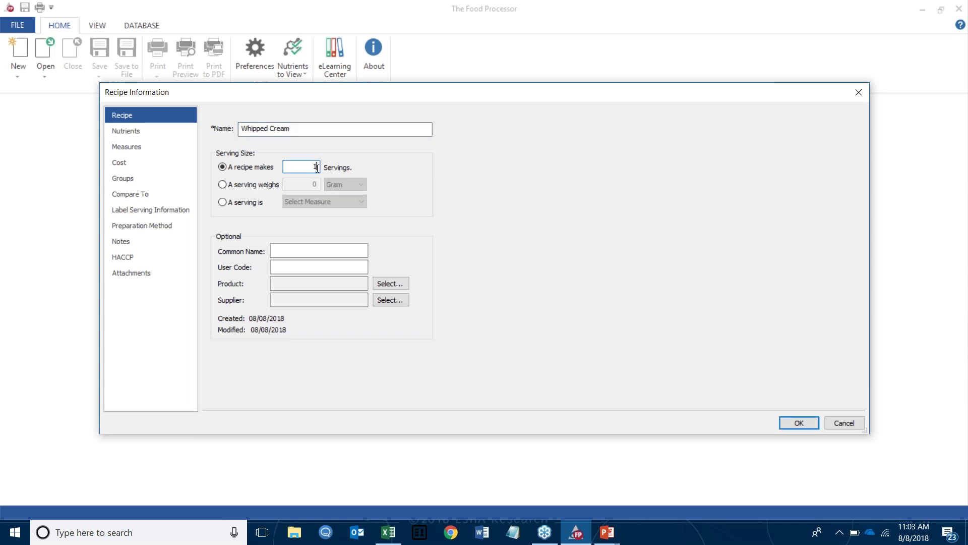
type("16")
left_click(792, 426)
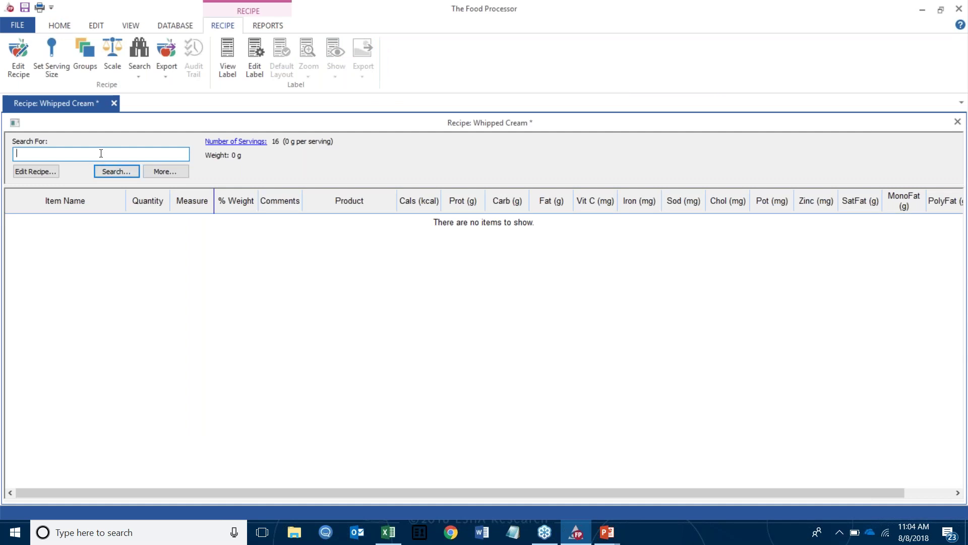
- Find the USDA item "sugar, white, granulated" and add 2 tablespoons of it to the recipe
type("sugar")
left_click(127, 171)
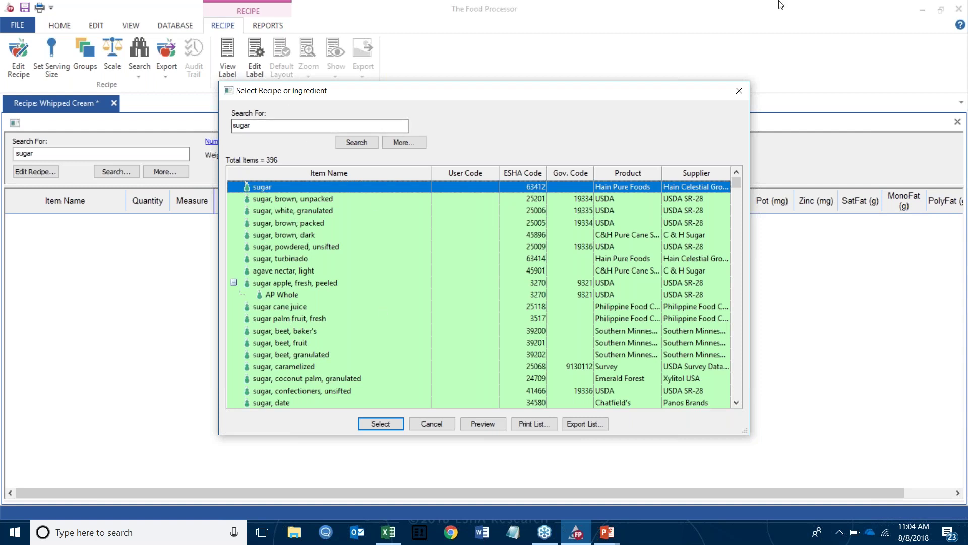
left_click(312, 216)
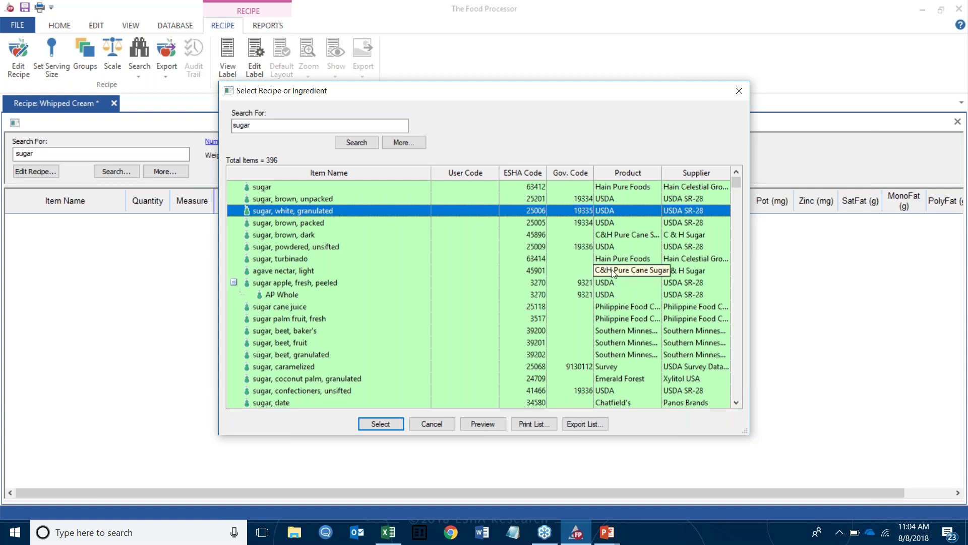
left_click(380, 424)
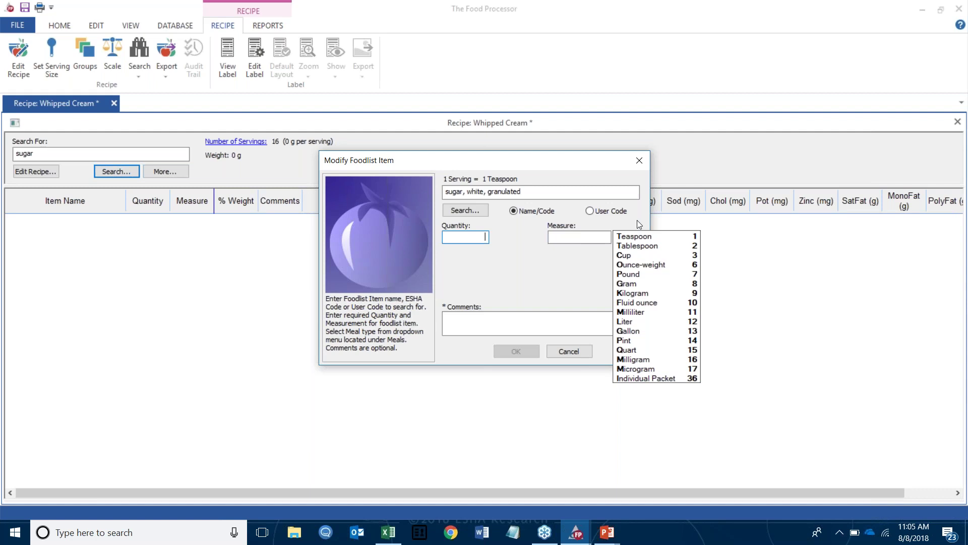
left_click(659, 247)
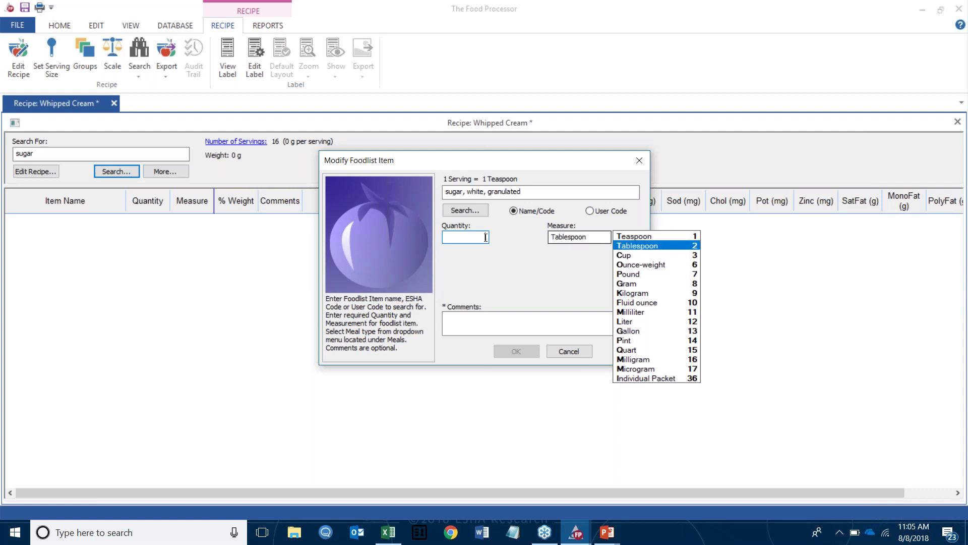
type("2")
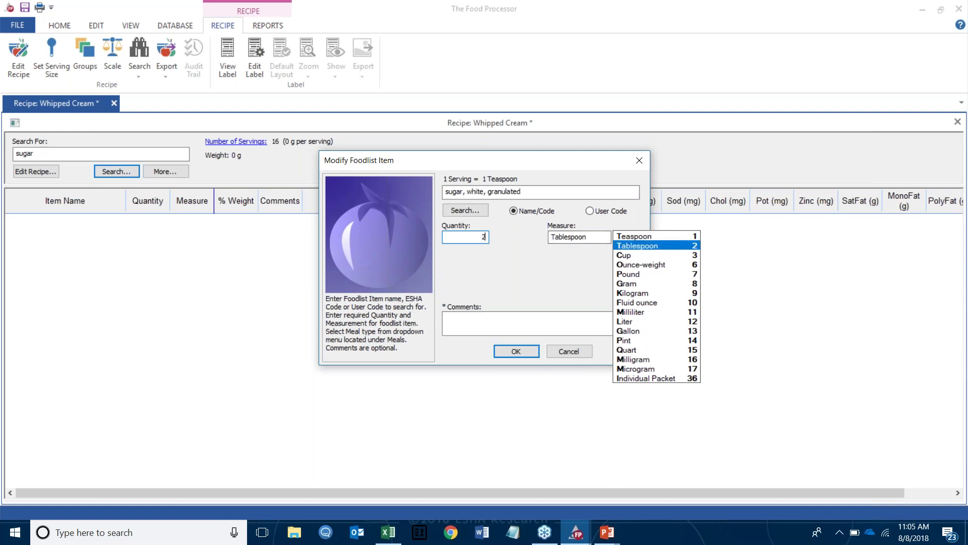
left_click(512, 349)
left_click(514, 351)
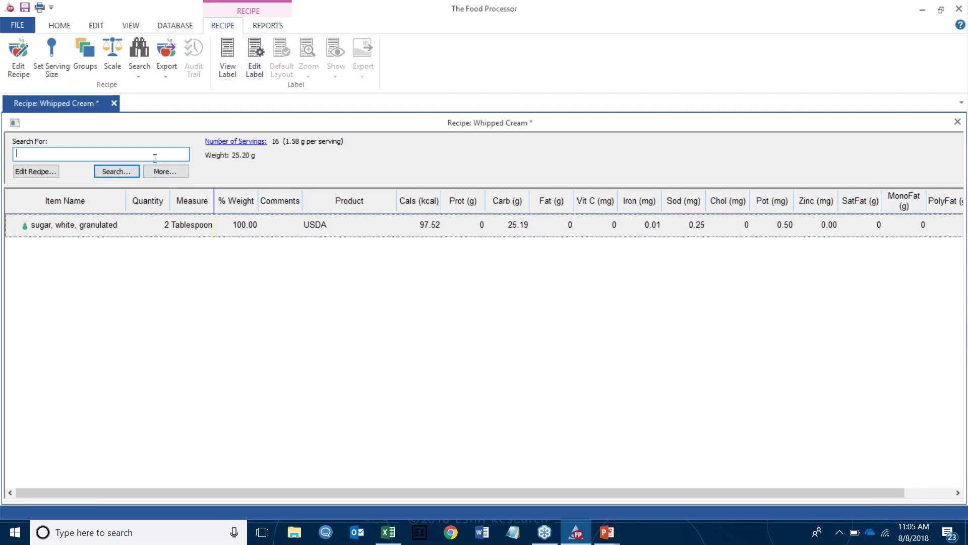
- Search for "heavy whipping cream" and add 1 cup of the USDA item "cream, whipping, heavy" to the recipe
type("heavy whipping cream")
key("Return")
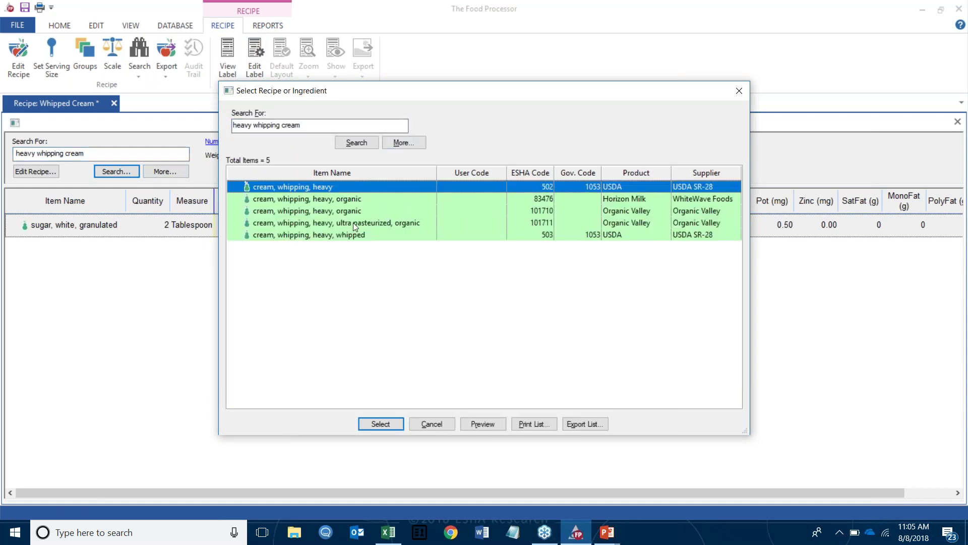
left_click(382, 421)
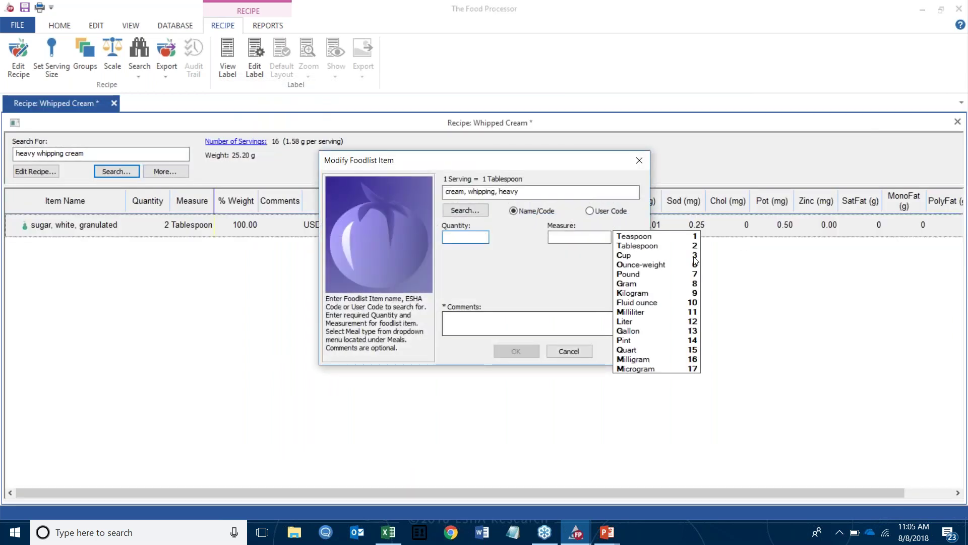
left_click(650, 256)
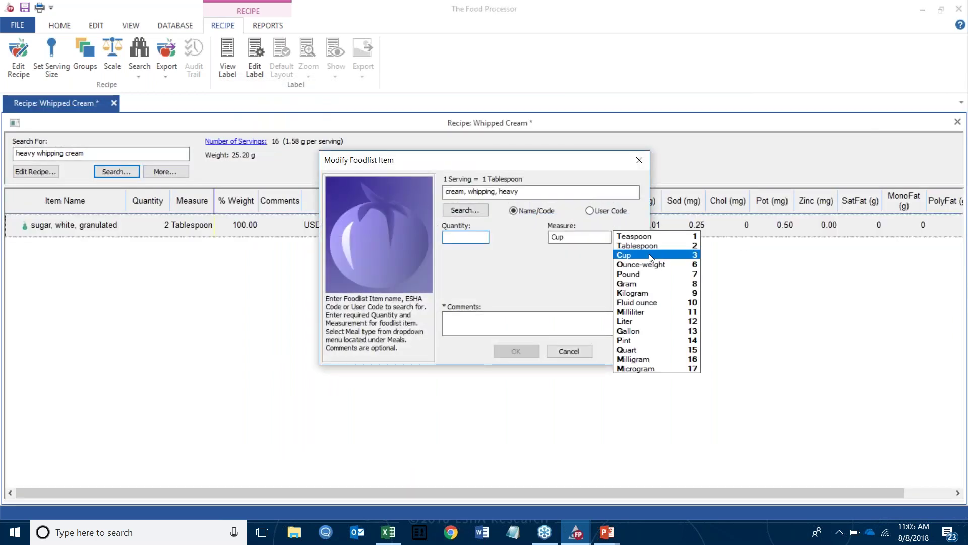
type("1")
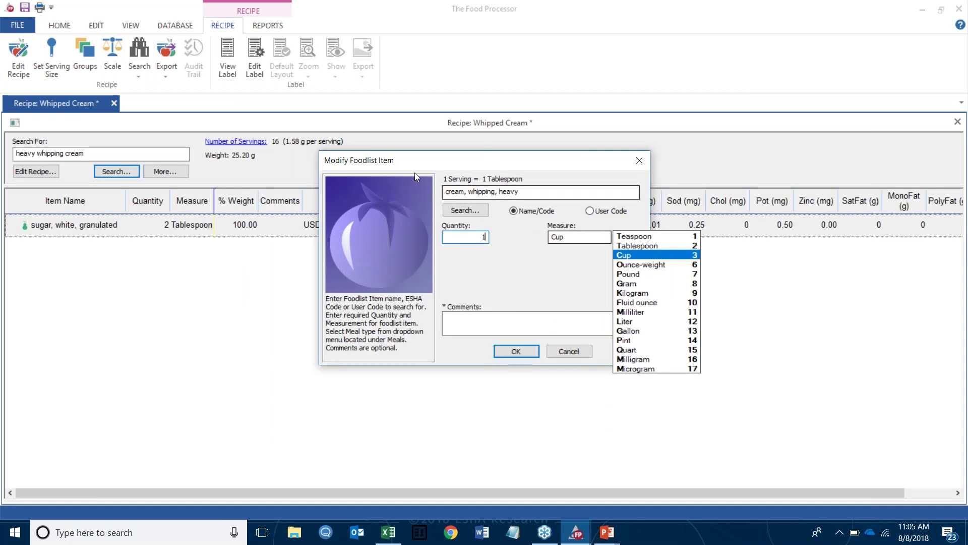
left_click(515, 351)
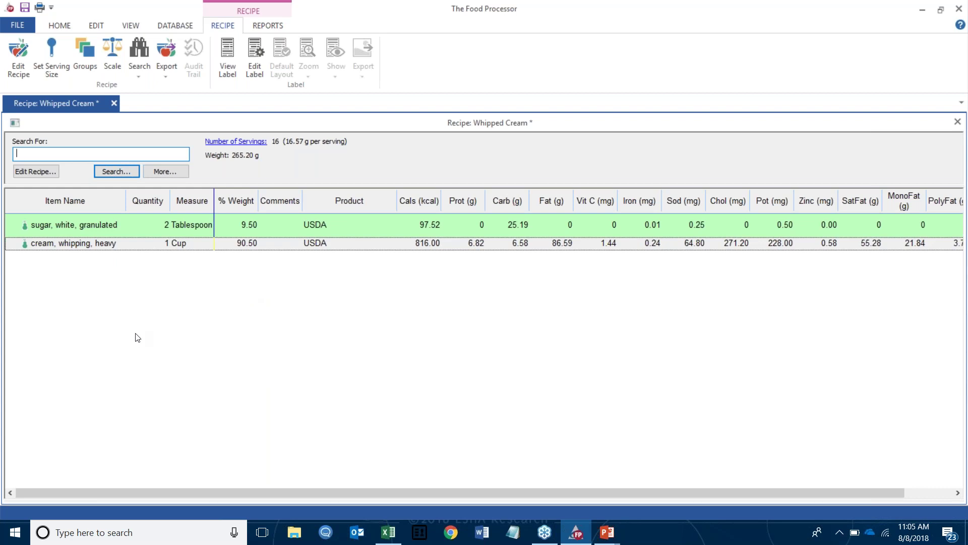
- Add a custom measure to the Whipped Cream recipe defining 1 Topping as 16.575 grams
left_click(48, 171)
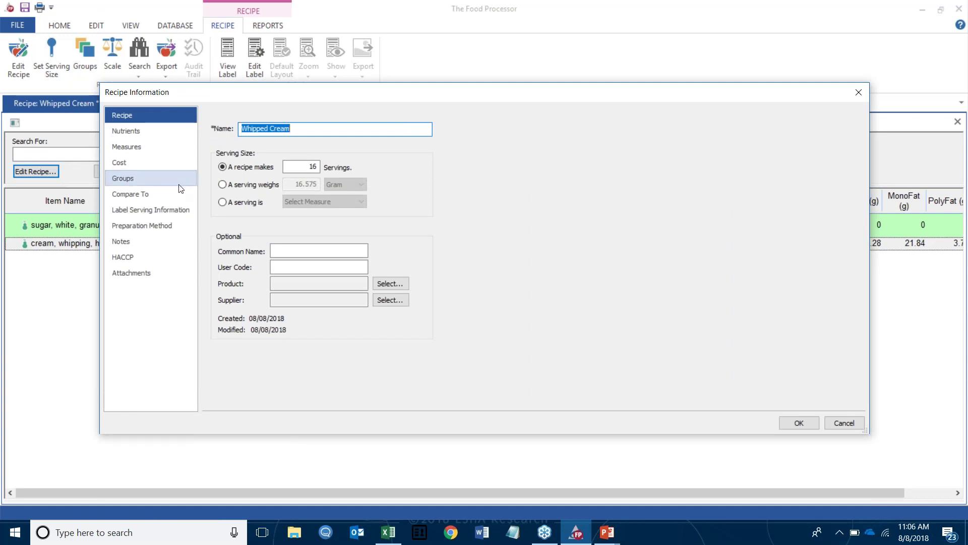
left_click(174, 148)
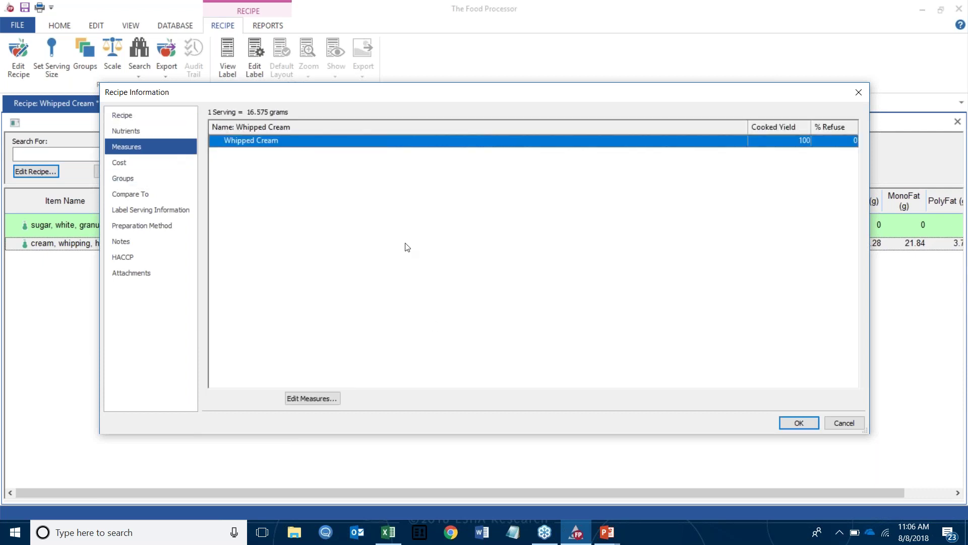
left_click(333, 398)
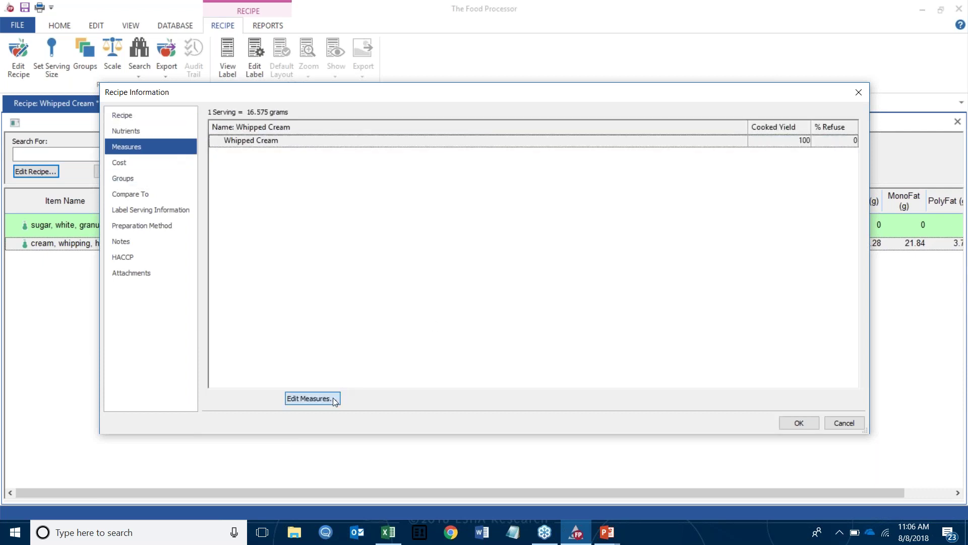
left_click(488, 255)
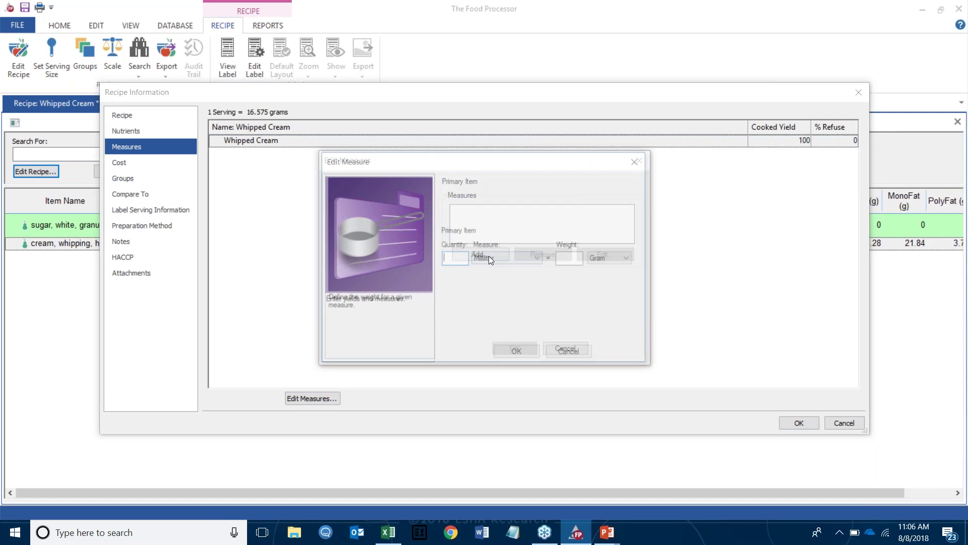
scroll(497, 305, "up", 3)
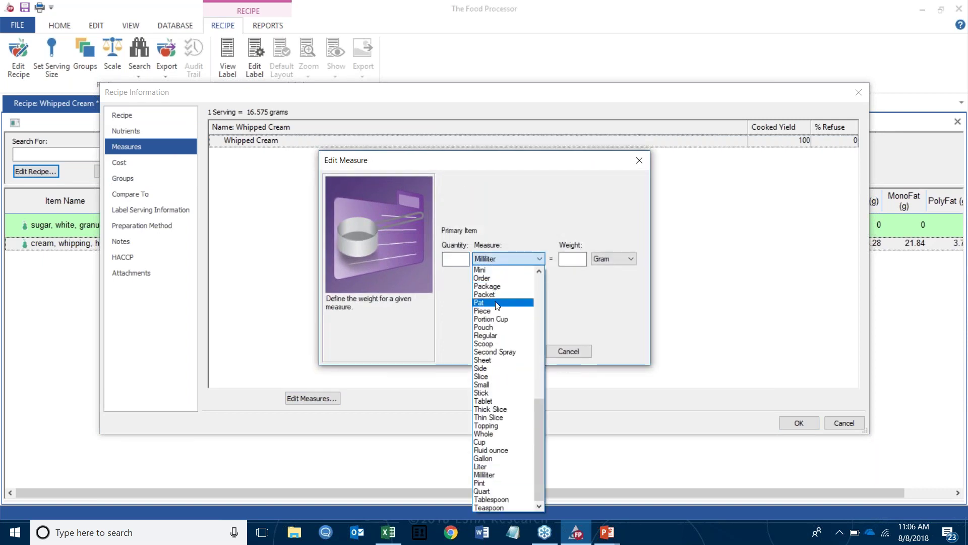
scroll(497, 305, "up", 8)
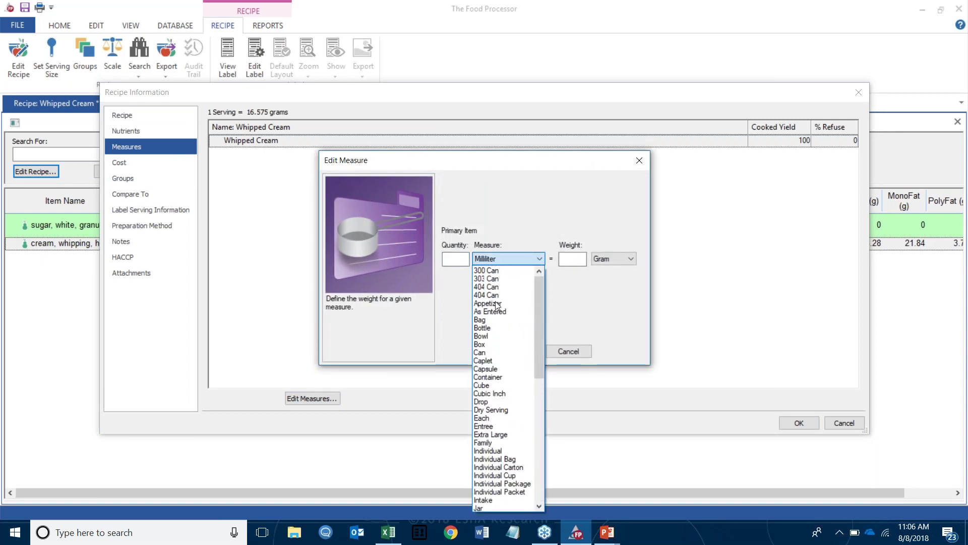
scroll(498, 305, "down", 12)
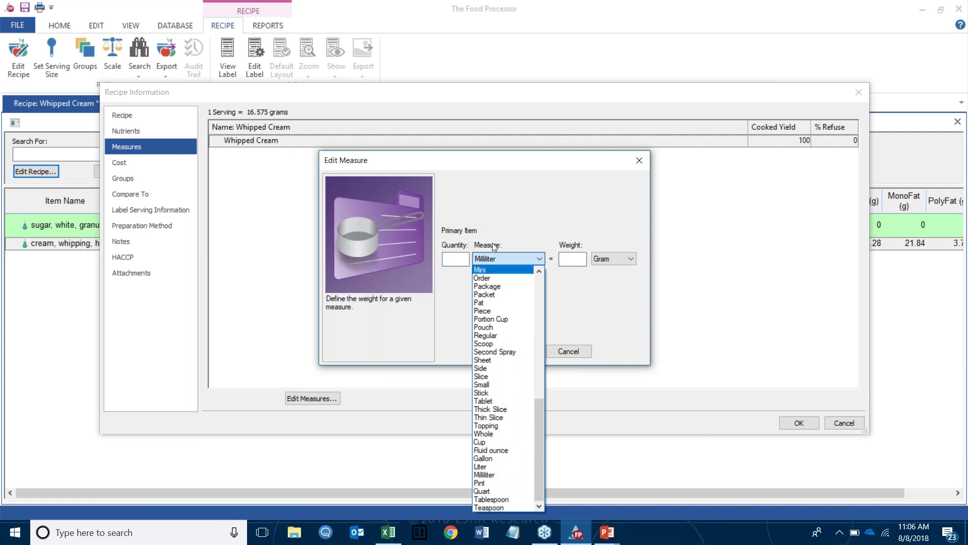
left_click(512, 426)
left_click(454, 259)
type("1")
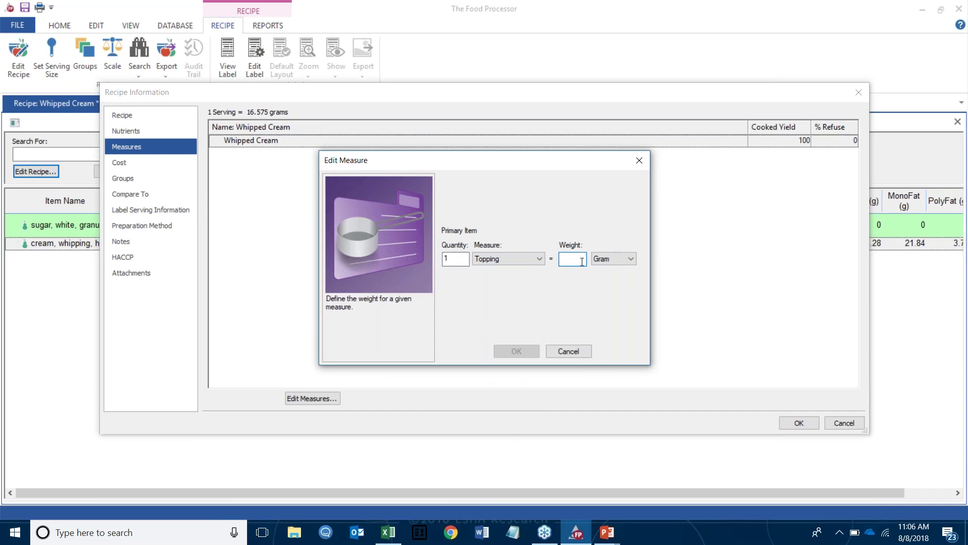
type("16.")
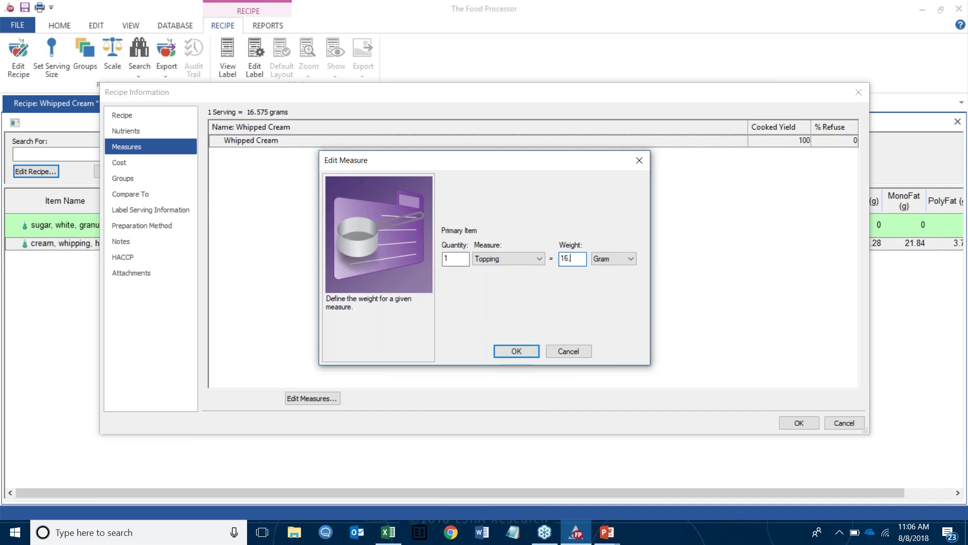
type("575")
left_click(516, 351)
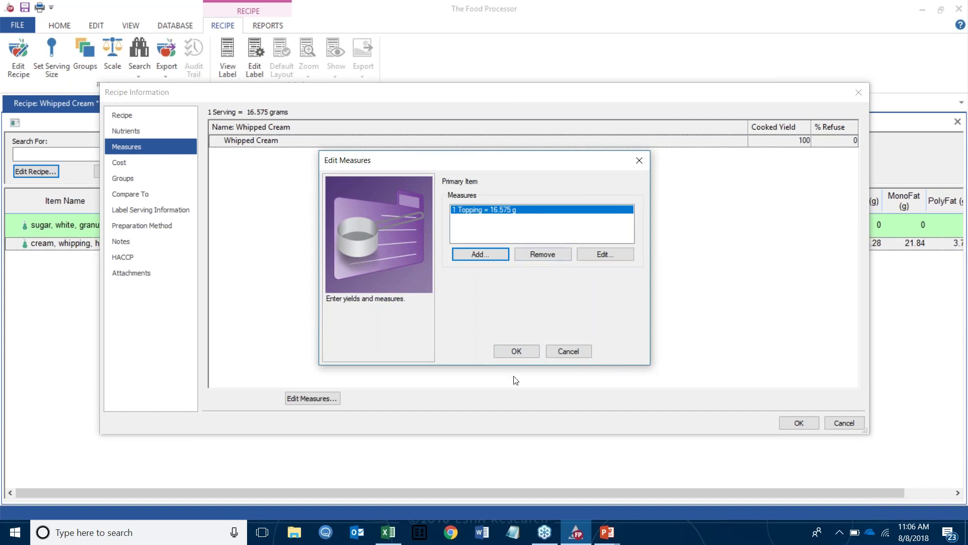
left_click(516, 351)
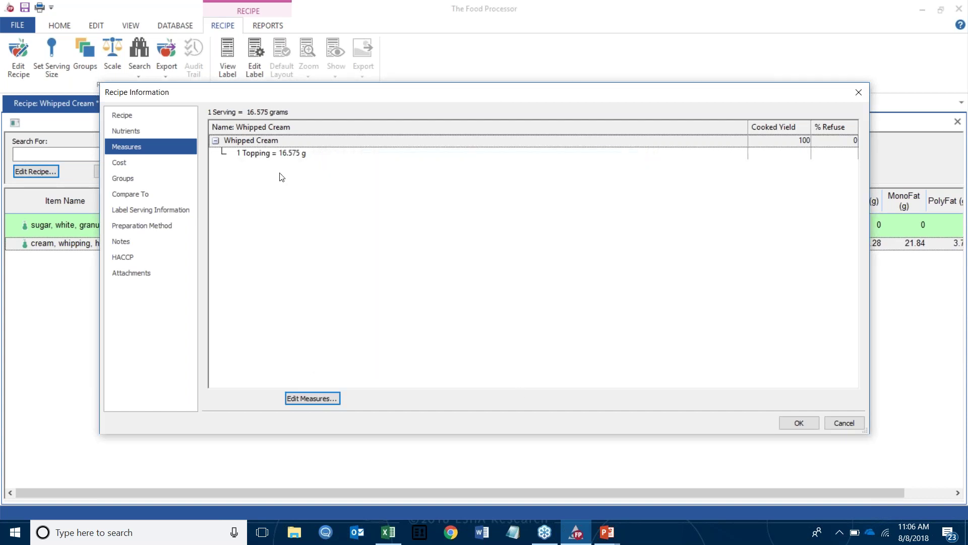
- Review the recipe's cost information and assign the recipe to the Gluten Free characteristics group
left_click(120, 163)
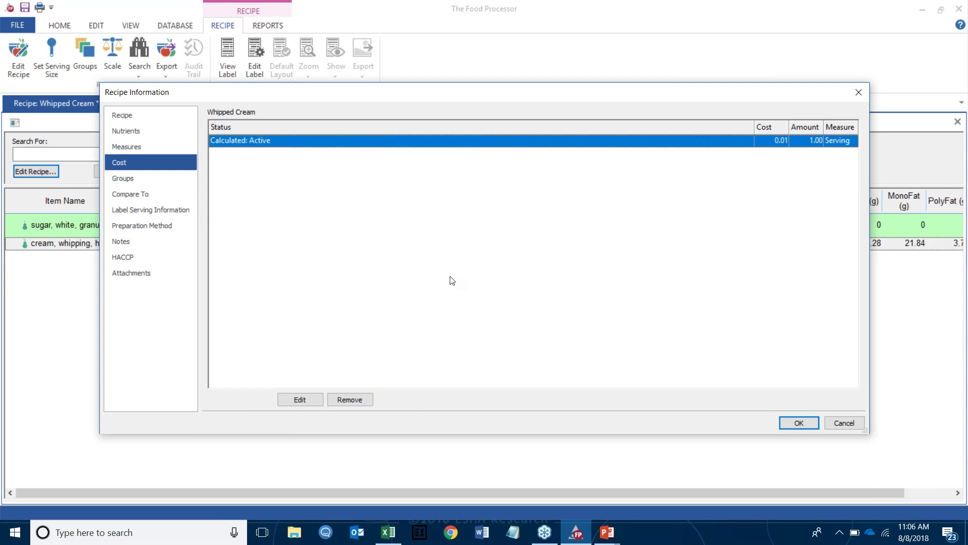
left_click(178, 176)
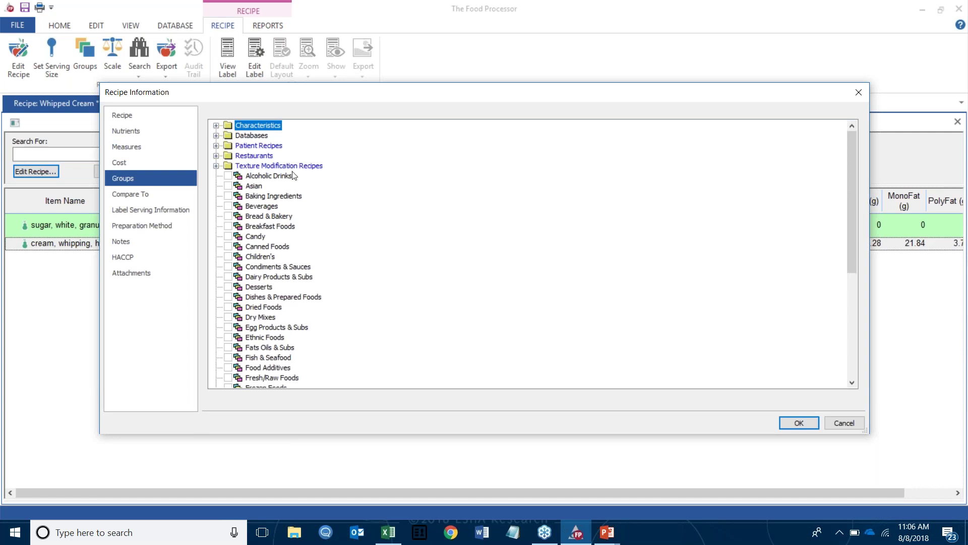
left_click(216, 126)
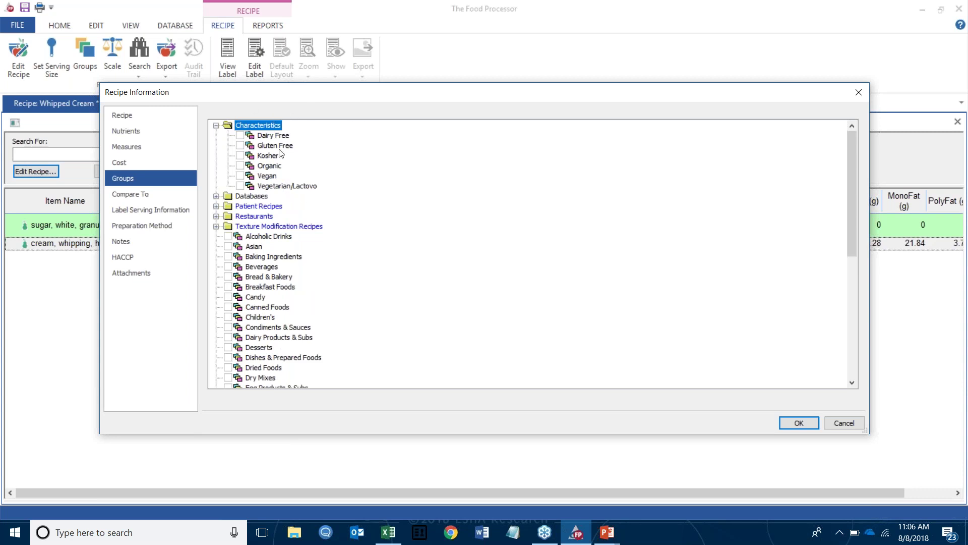
left_click(241, 145)
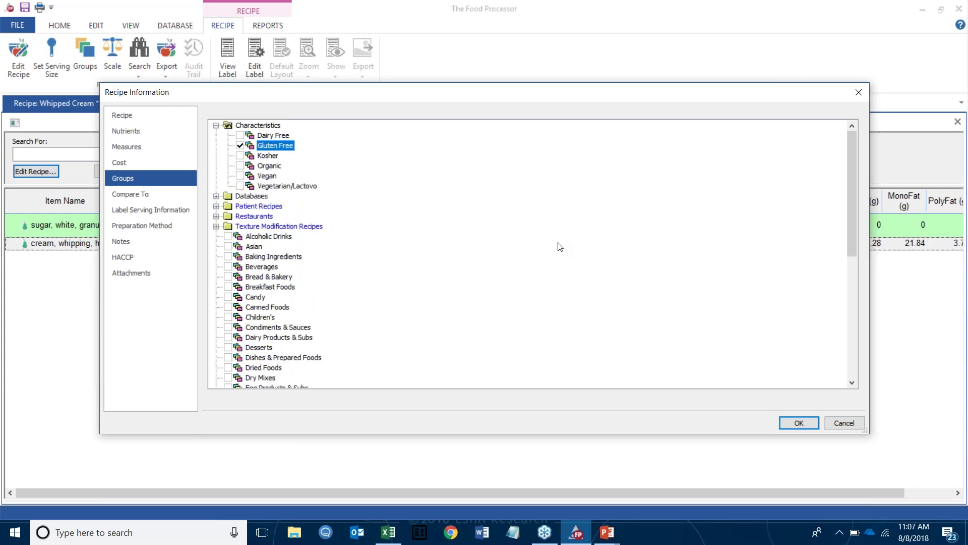
left_click(799, 423)
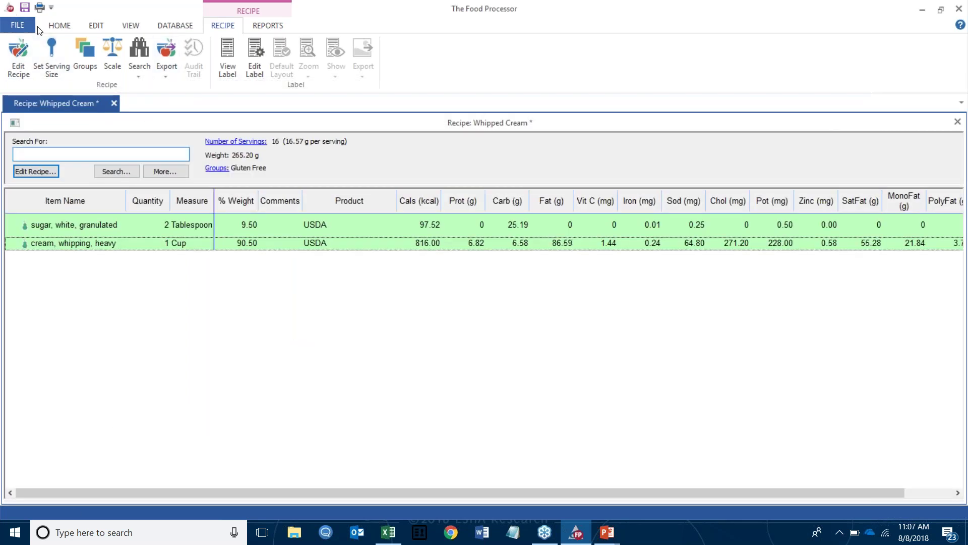
- Save the recipe under the name "Whipped Cream" and dismiss the save notice
left_click(25, 7)
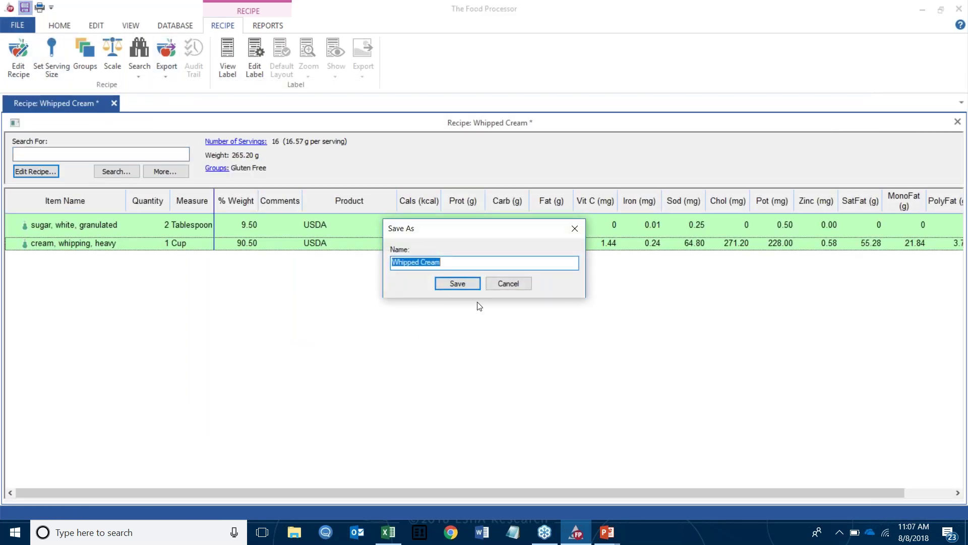
left_click(464, 285)
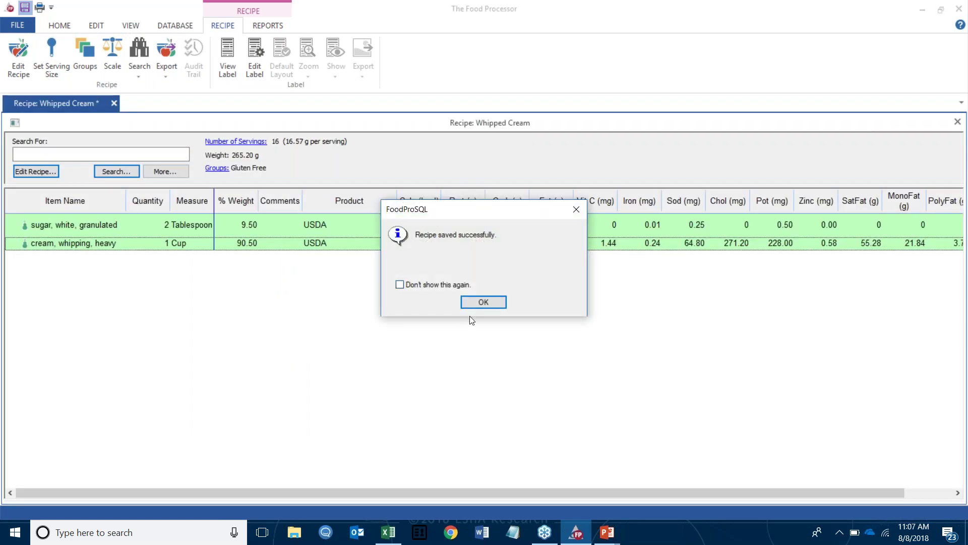
left_click(492, 304)
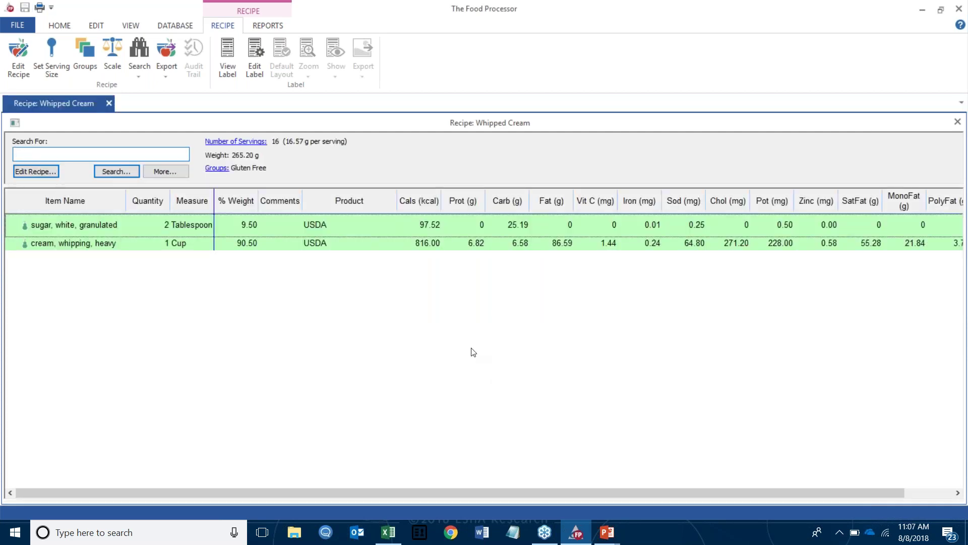
- Start a new menu plan named "Fall School Lunch"
left_click(28, 26)
mouse_move(100, 57)
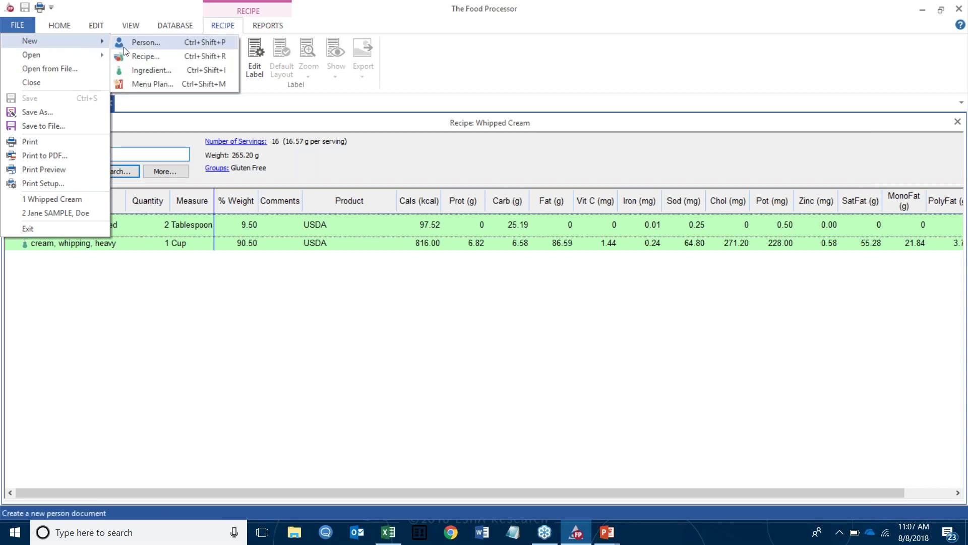
left_click(158, 87)
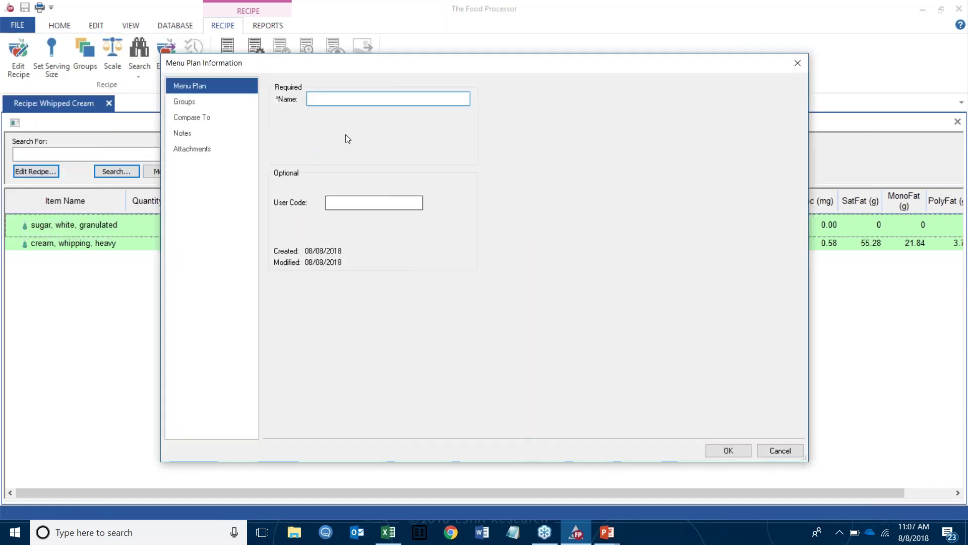
type("Fall School")
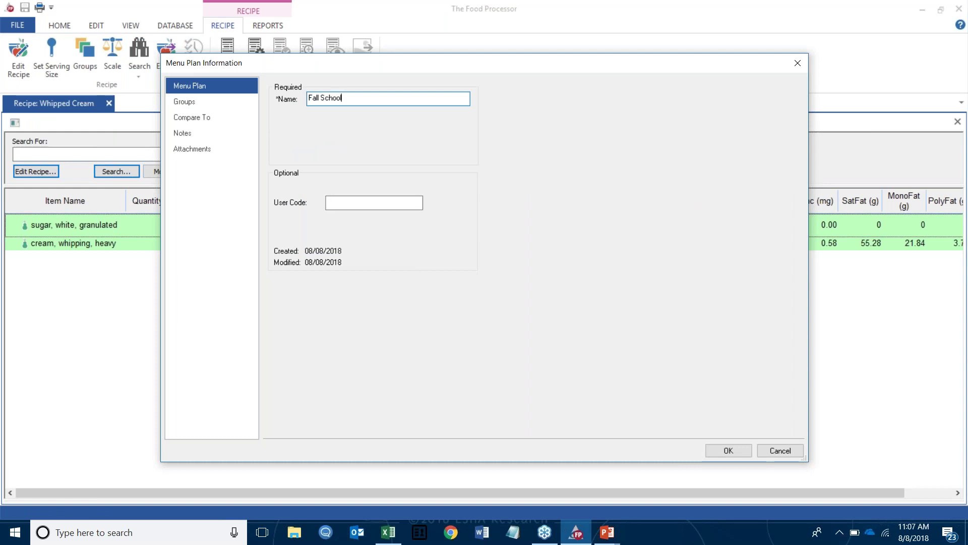
type(" Lunch")
- Review the menu plan's Restaurants groups and enable comparison to the generic DRI Child (4-8 years) profile
left_click(217, 103)
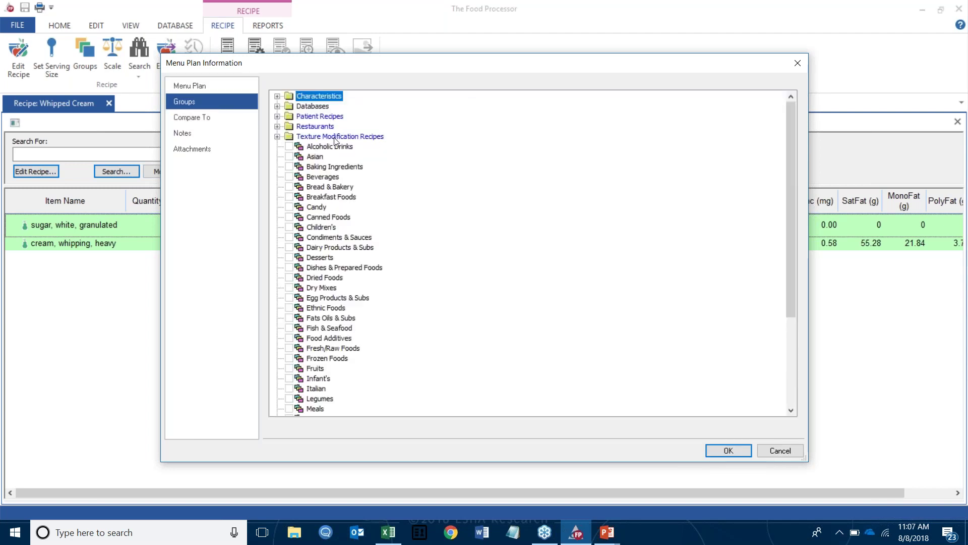
left_click(277, 126)
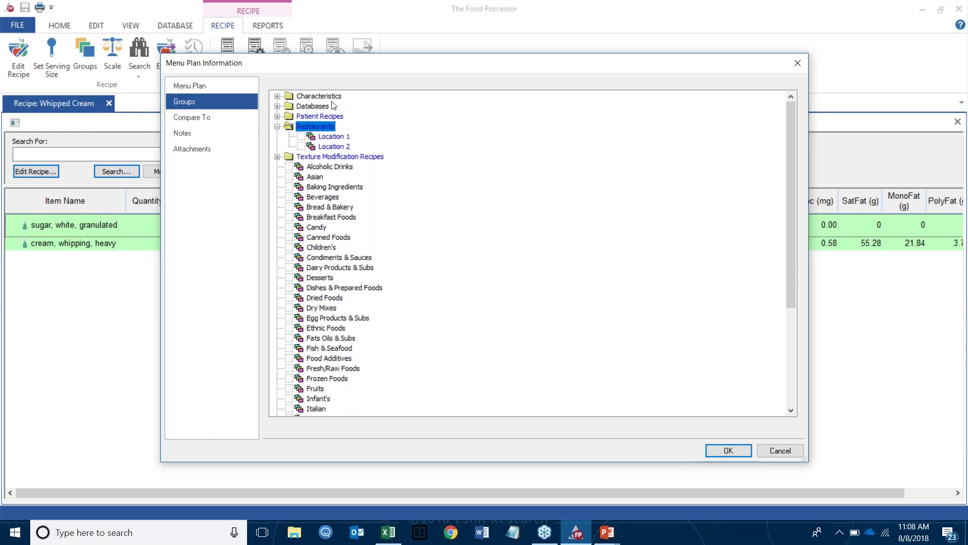
left_click(205, 118)
left_click(291, 122)
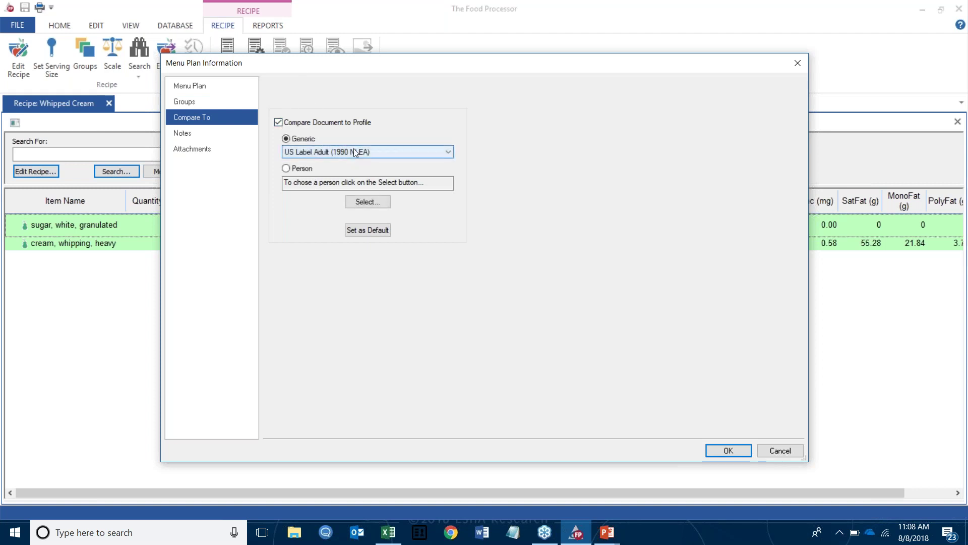
left_click(352, 153)
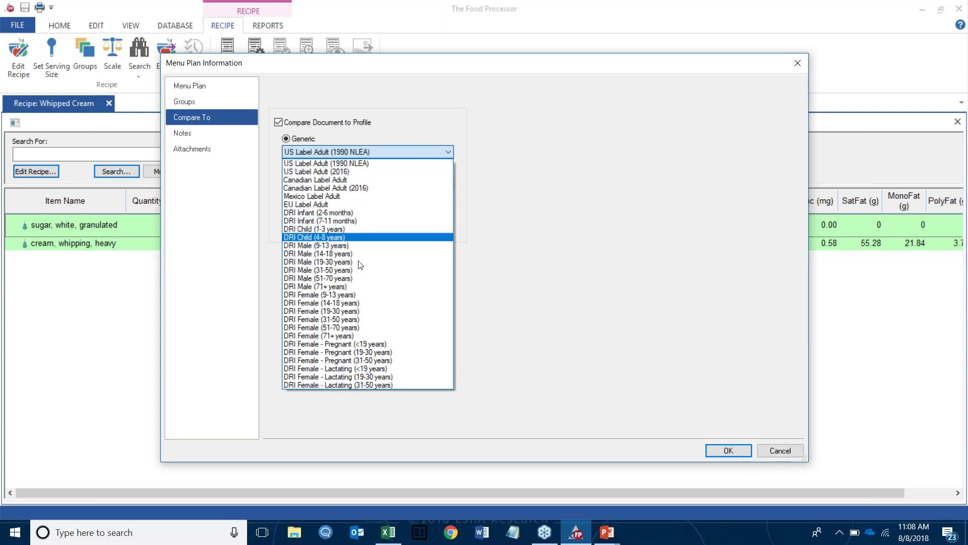
left_click(336, 238)
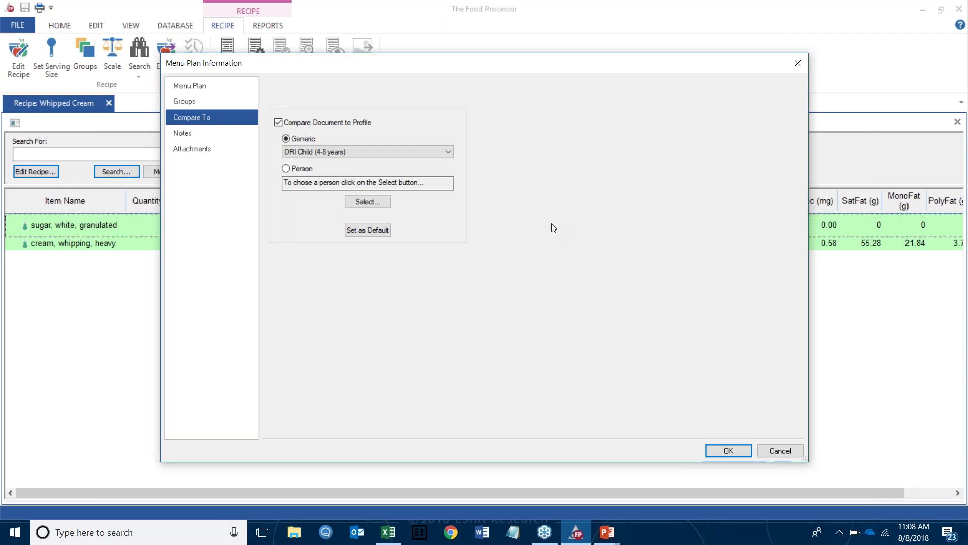
- Review the notes and attachments sections of the new menu plan and confirm its information
left_click(214, 134)
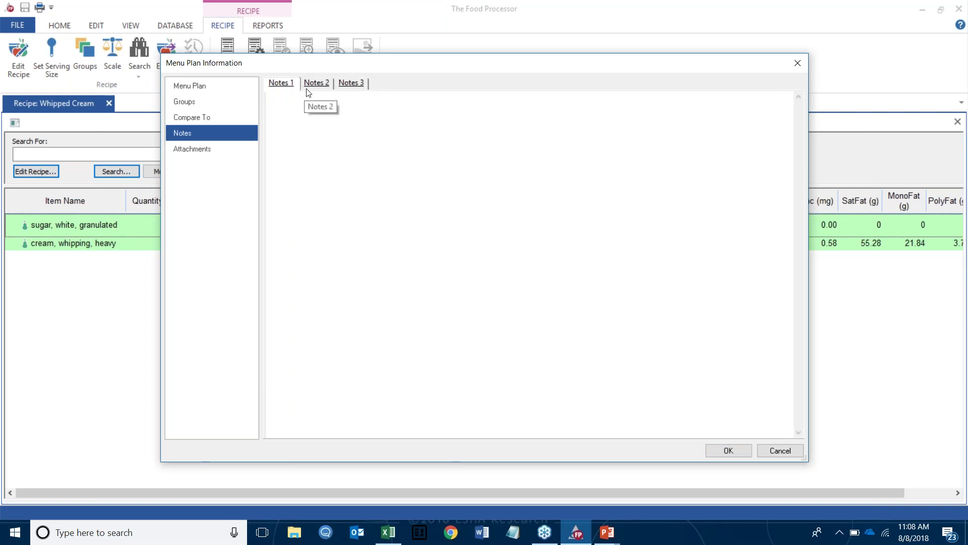
left_click(195, 149)
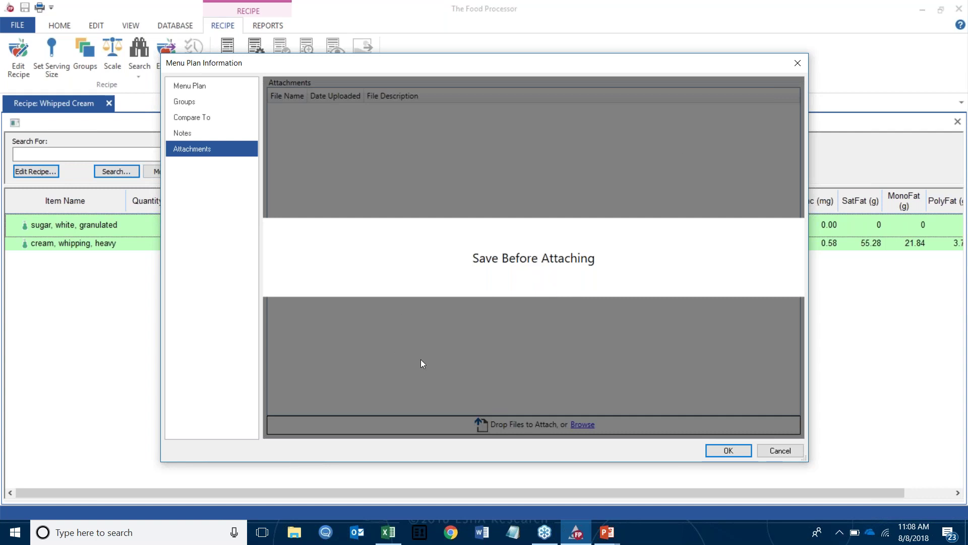
left_click(728, 451)
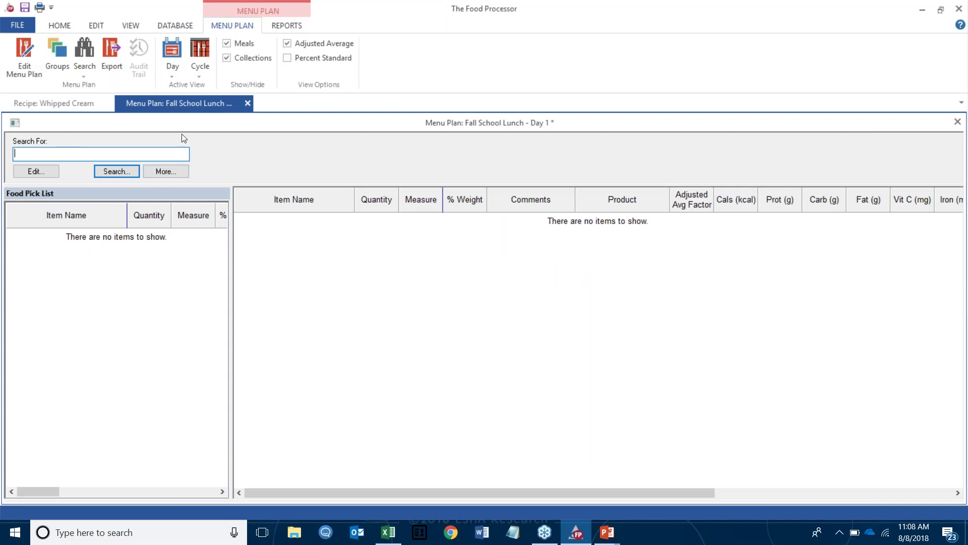
- Add five days to the Fall School Lunch menu plan and rename Day 6 as Day 7
left_click(173, 74)
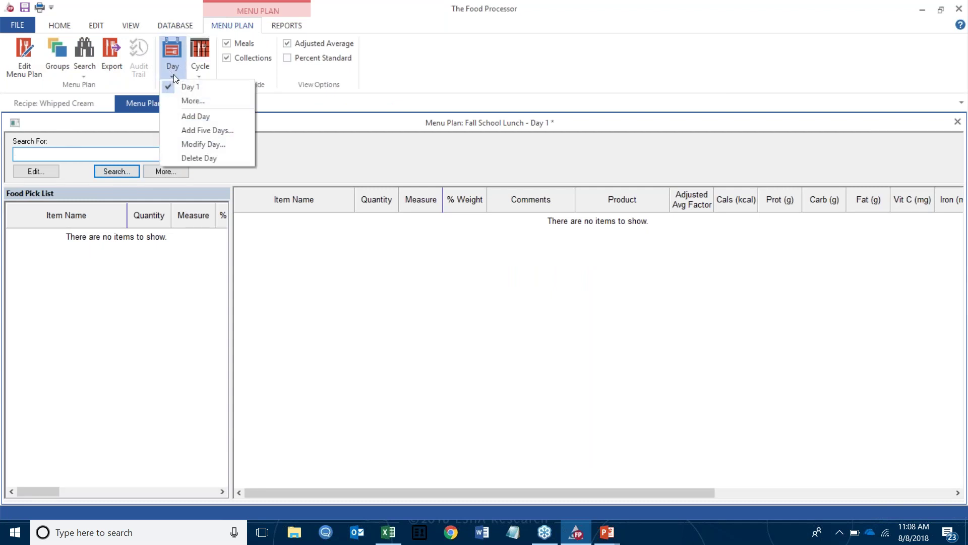
left_click(204, 132)
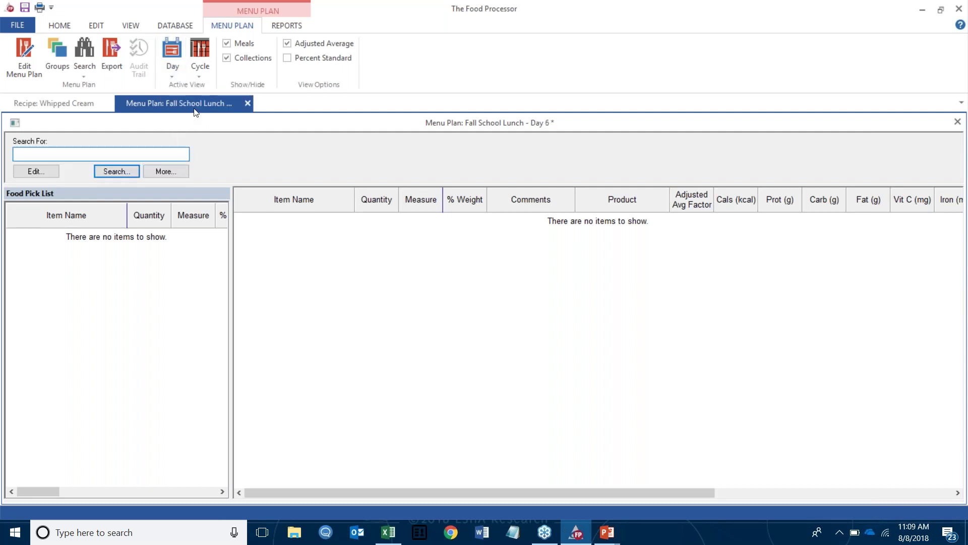
left_click(174, 74)
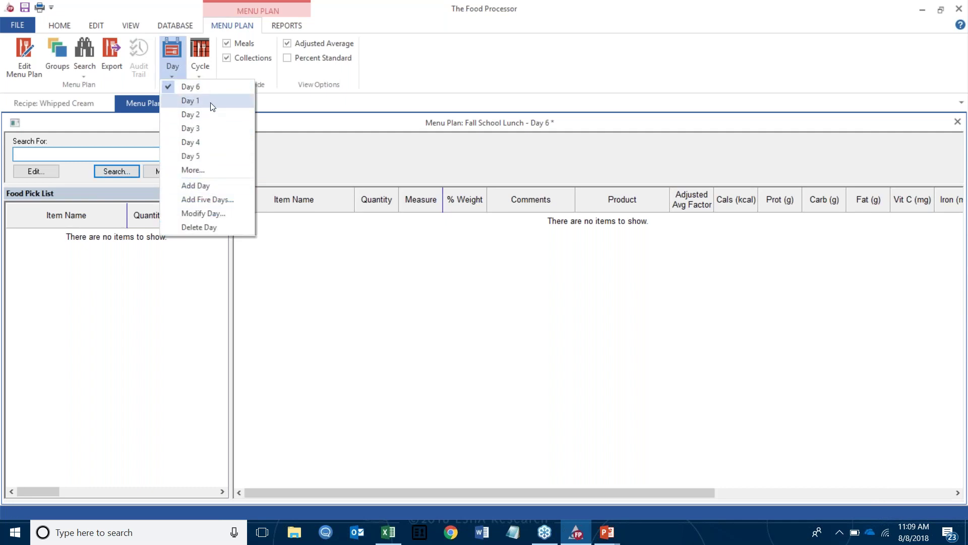
left_click(219, 213)
left_click(543, 252)
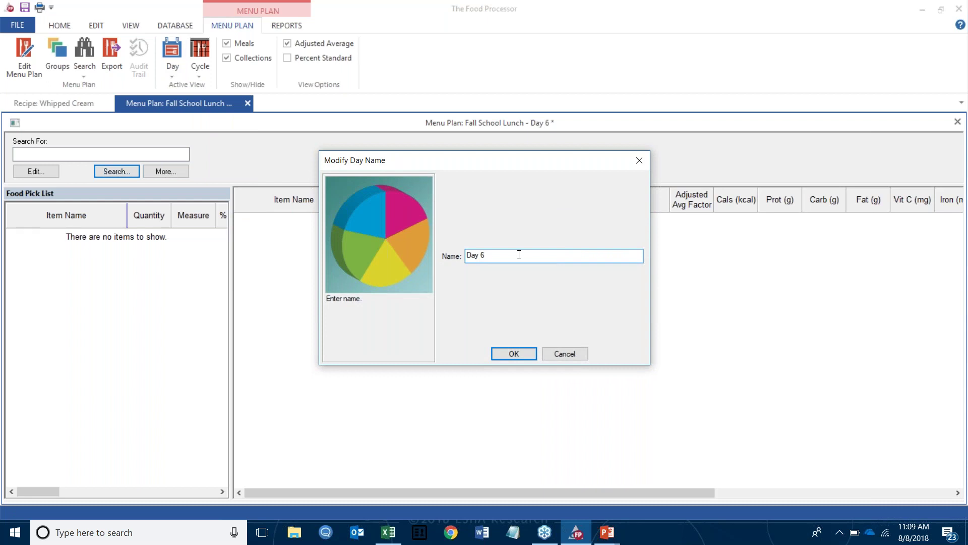
type("7")
left_click(531, 356)
- Switch the menu plan's active view to Day 1
left_click(176, 74)
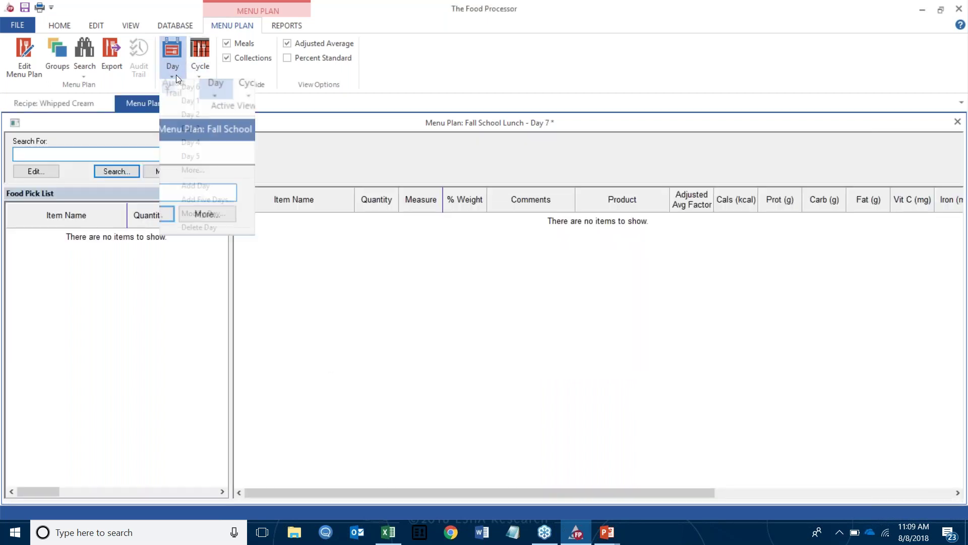
left_click(173, 74)
left_click(173, 75)
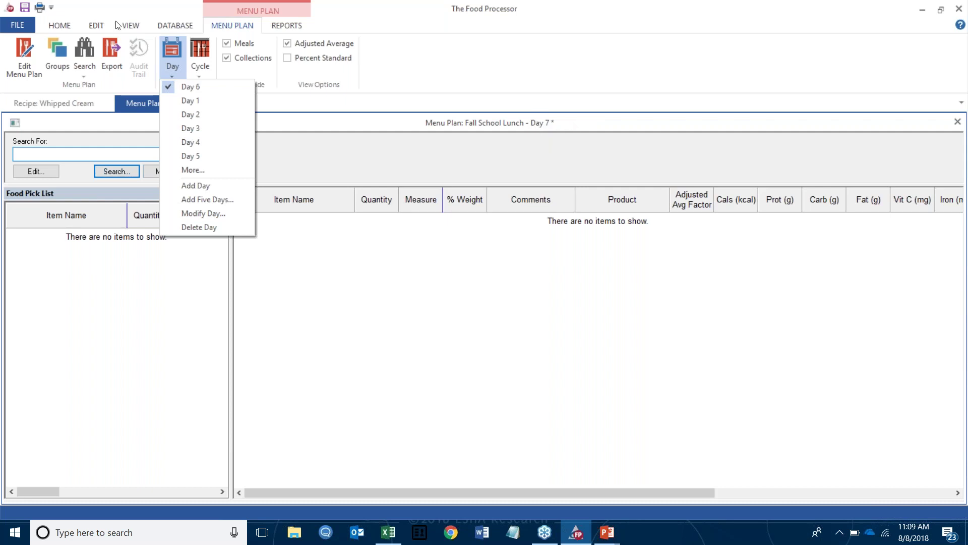
left_click(197, 100)
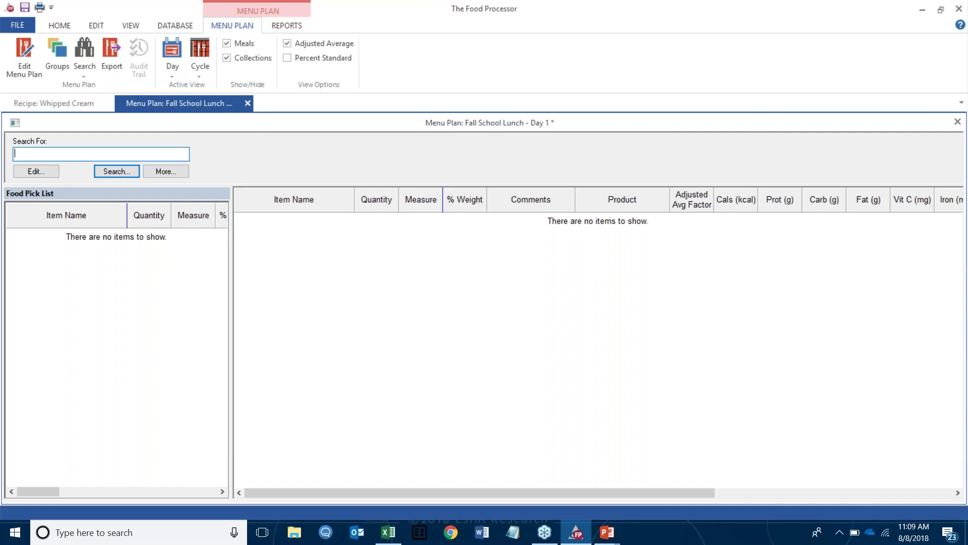
- Search for "orange juice" and add 1 cup of USDA "juice, orange, chilled" under the Breakfast meal in the Beverages collection
type("ange juice")
left_click(126, 171)
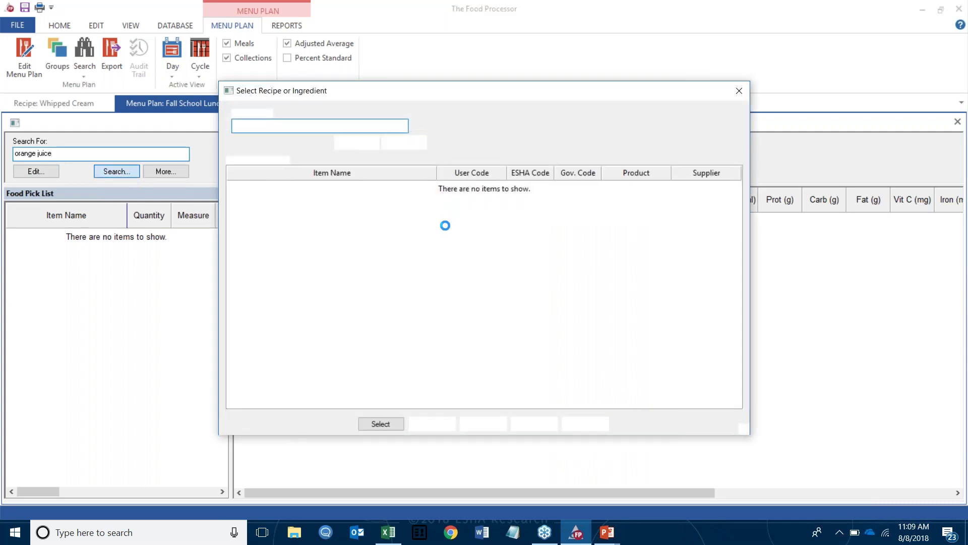
left_click(362, 198)
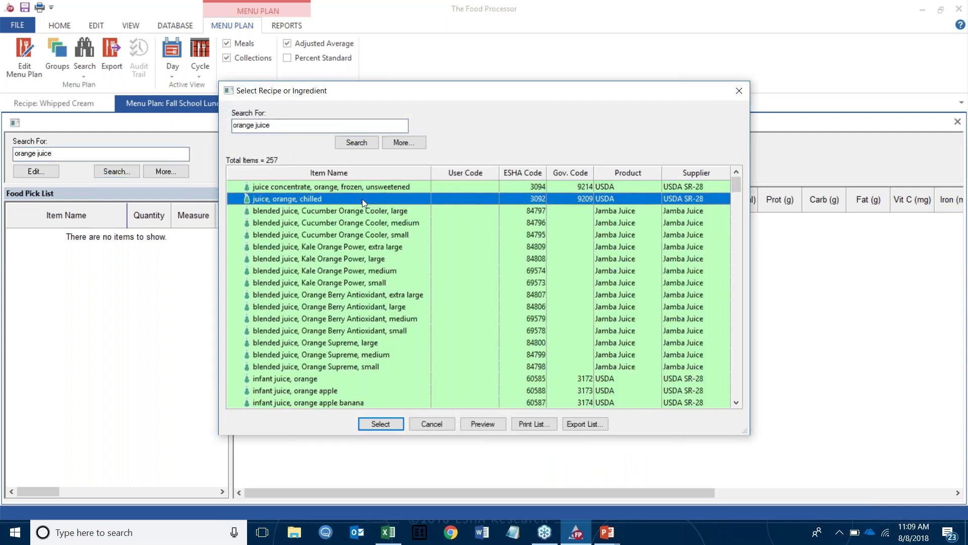
left_click(381, 422)
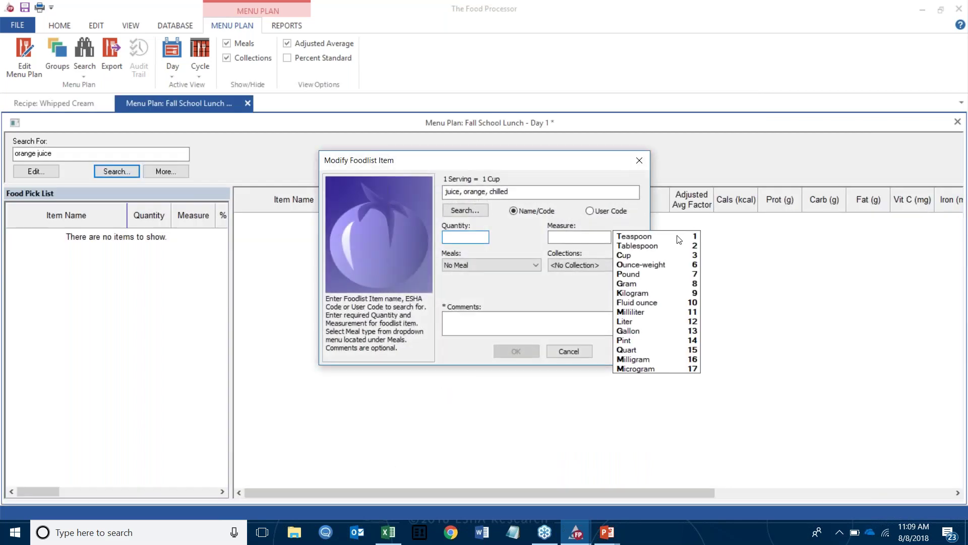
type("1")
left_click(623, 254)
left_click(519, 265)
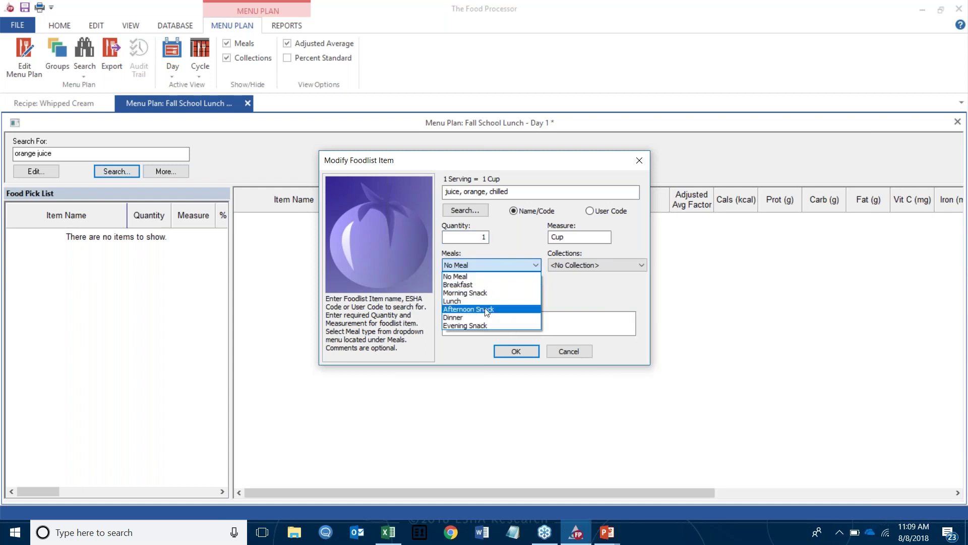
left_click(473, 285)
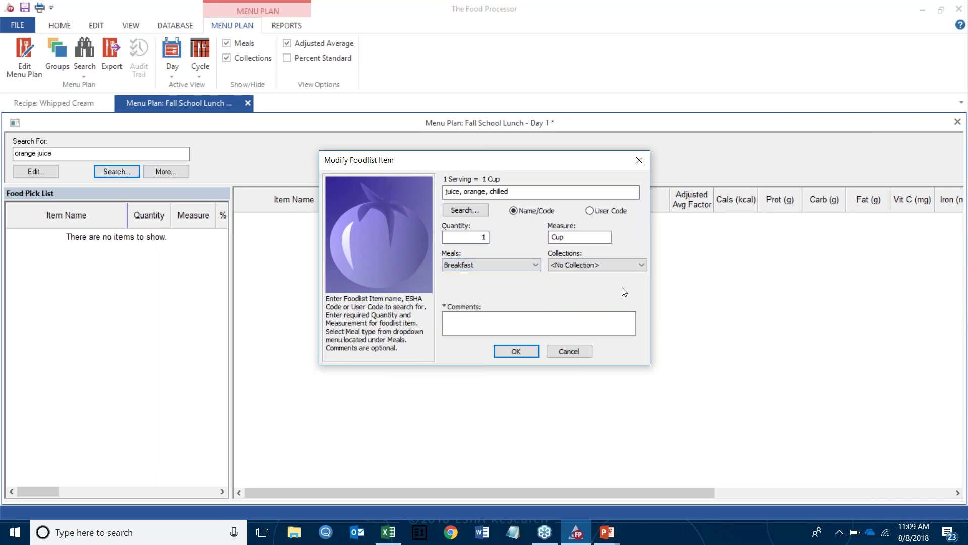
left_click(571, 265)
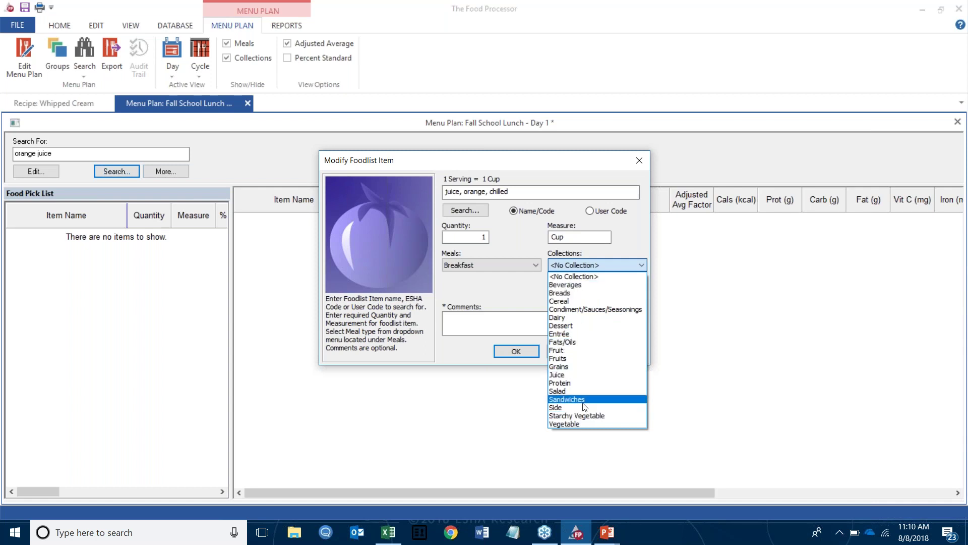
left_click(588, 285)
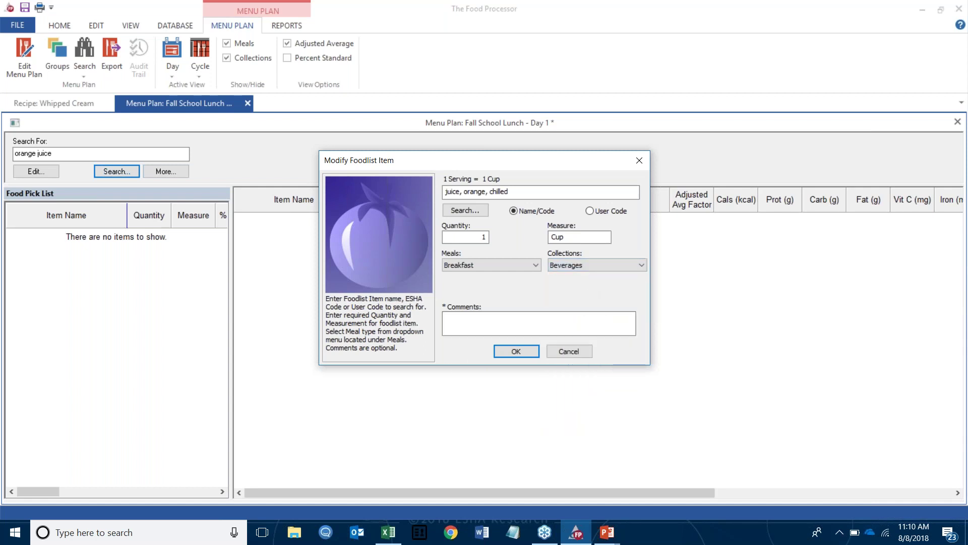
left_click(515, 351)
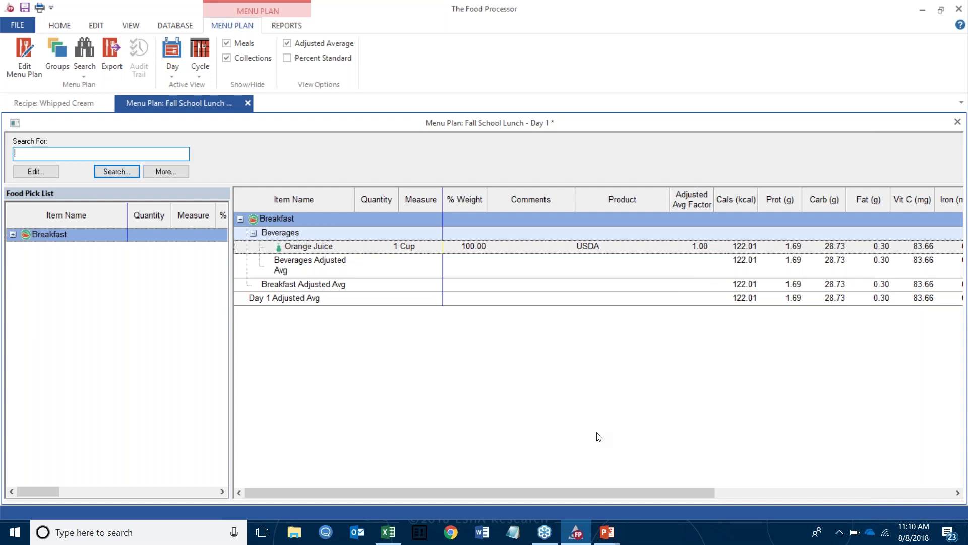
- Search for "apple juice" and add 1 cup of USDA "juice, apple, with vitamin C, unsweetened" to the Breakfast Beverages
left_click(124, 155)
type("apple juice")
key("Return")
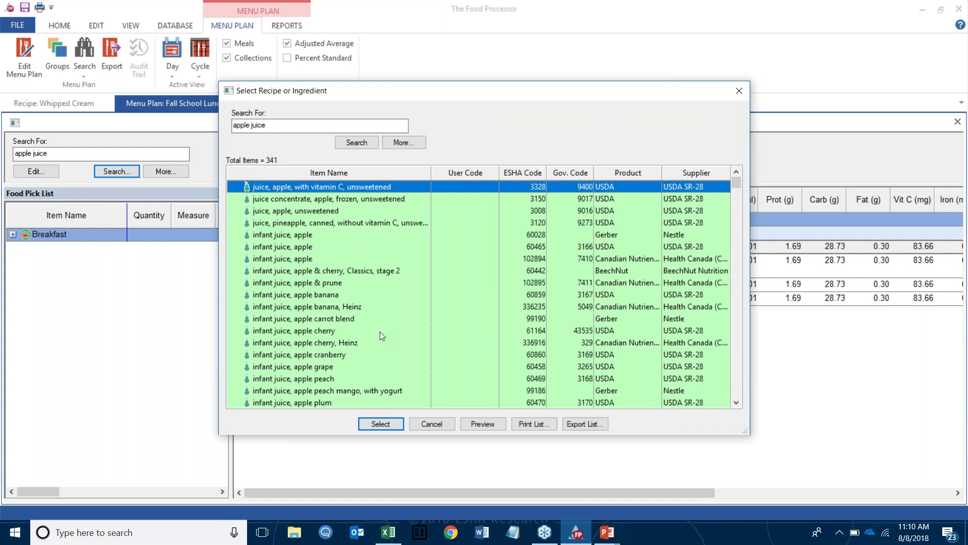
left_click(381, 423)
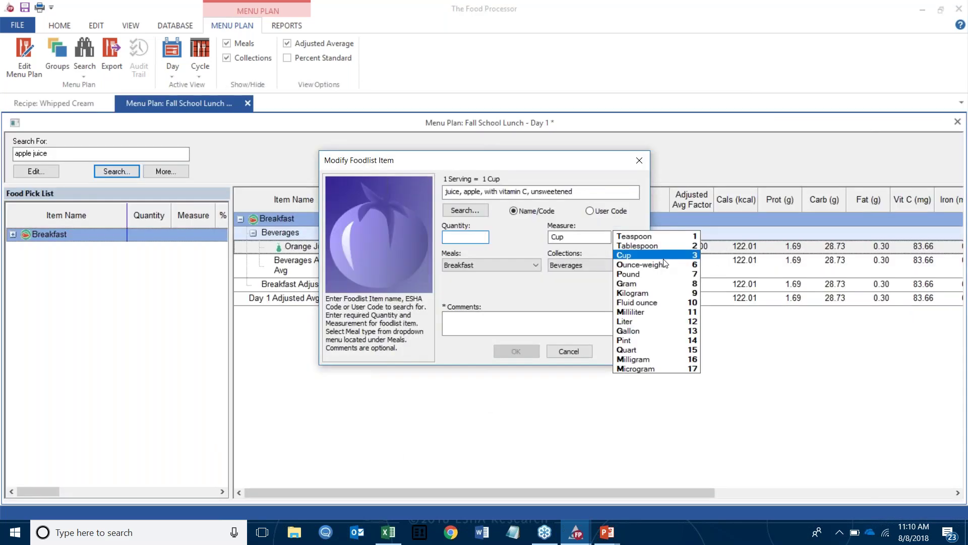
type("1")
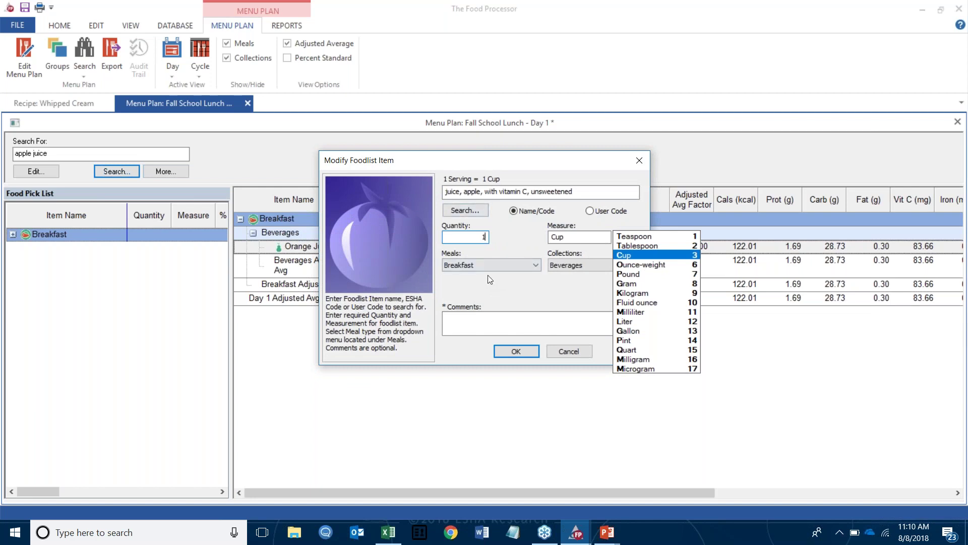
left_click(515, 352)
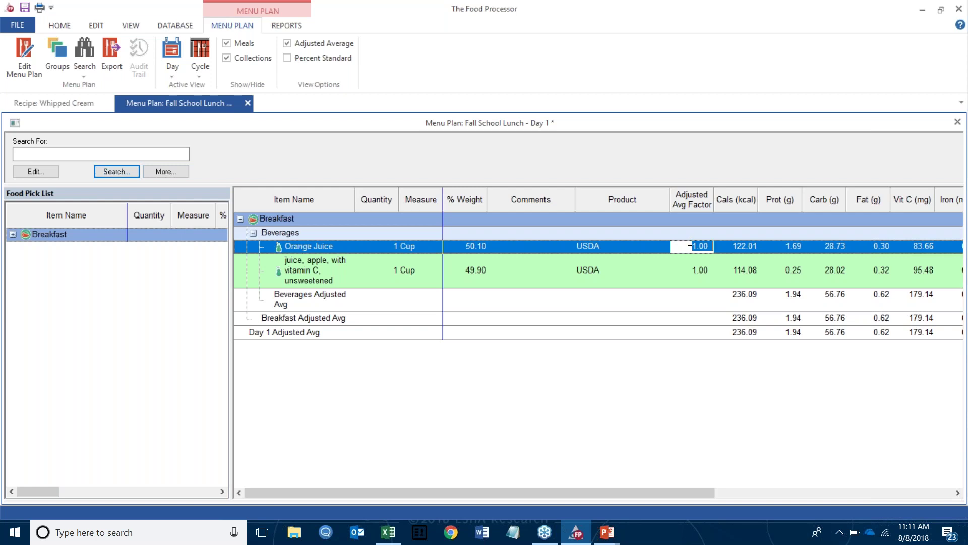
- Set the adjusted average factor of both the orange juice and the apple juice to 0.50
key("BackSpace")
type("50")
key("Return")
left_click(700, 271)
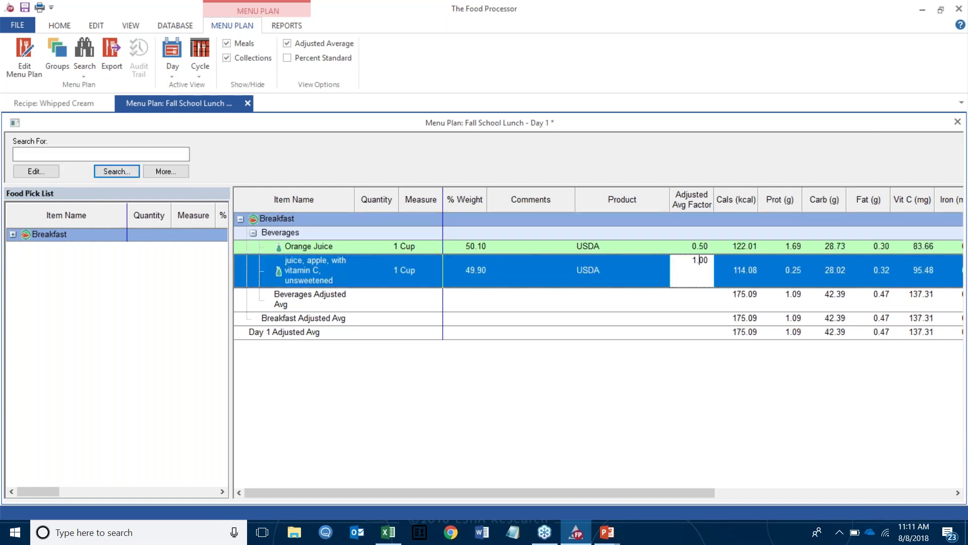
type("50")
left_click(747, 388)
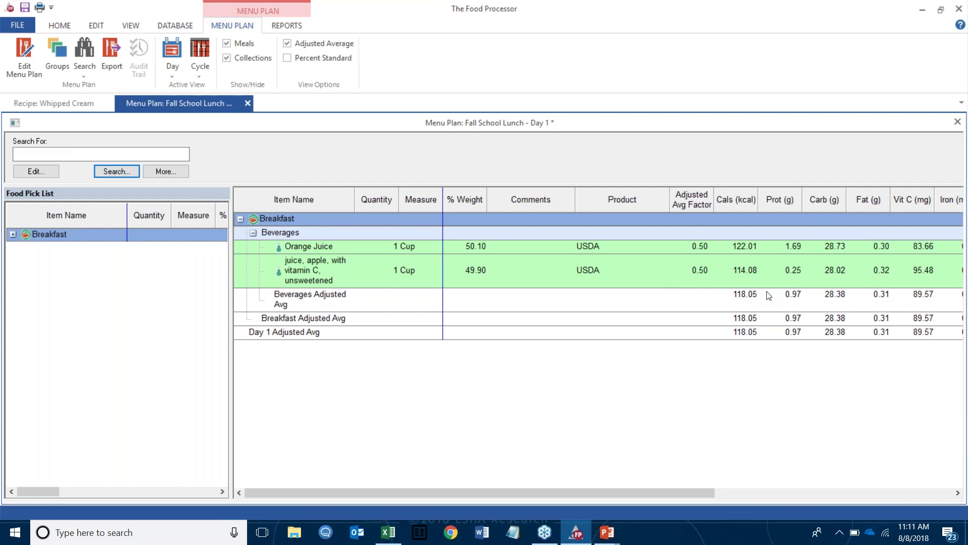
- Start a recipe-only search for the menu plan and browse the list of available recipes
left_click(82, 156)
left_click(86, 65)
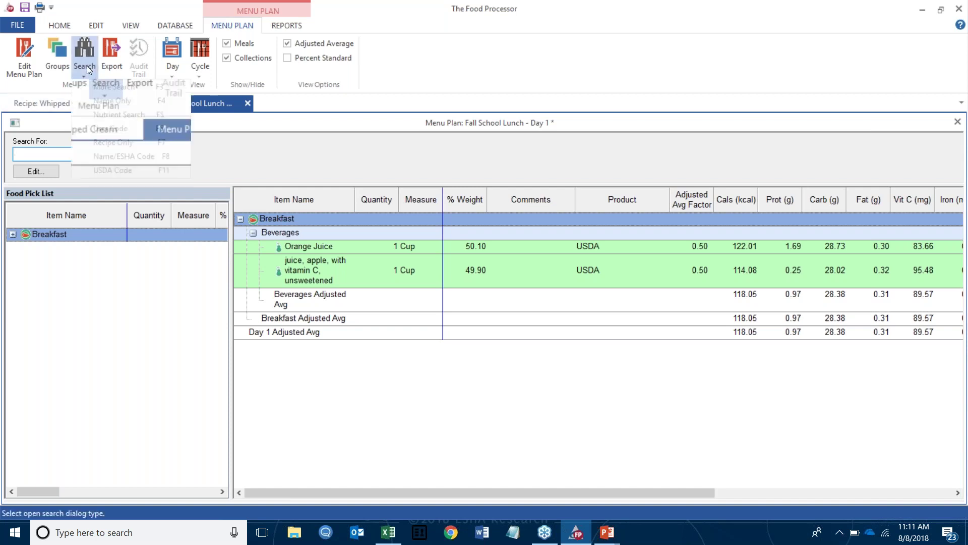
left_click(150, 144)
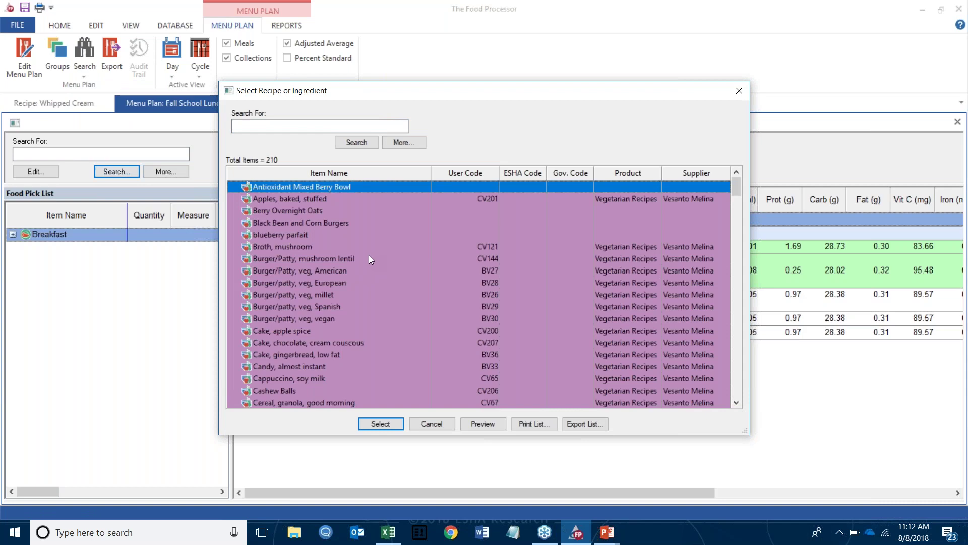
scroll(376, 269, "down", 15)
scroll(376, 270, "down", 5)
scroll(378, 268, "down", 5)
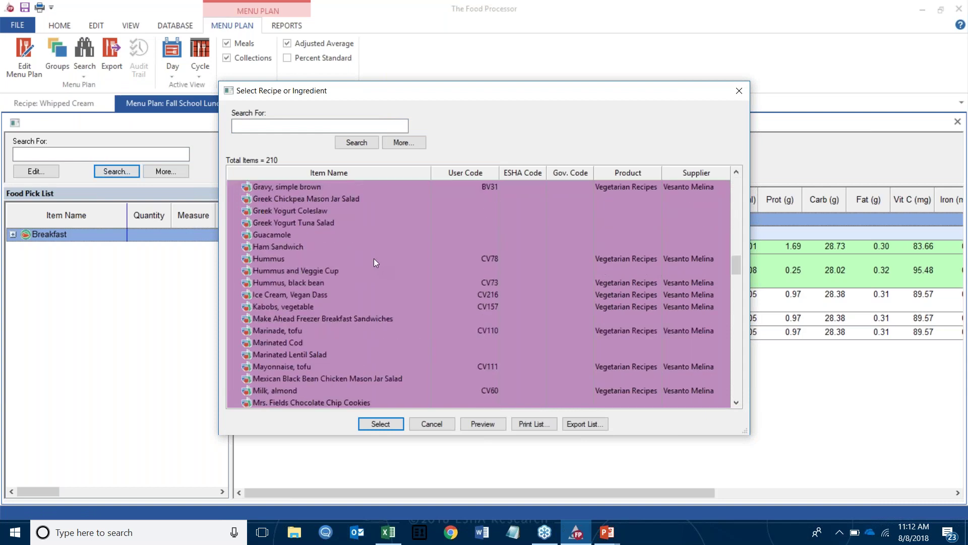
scroll(373, 258, "up", 20)
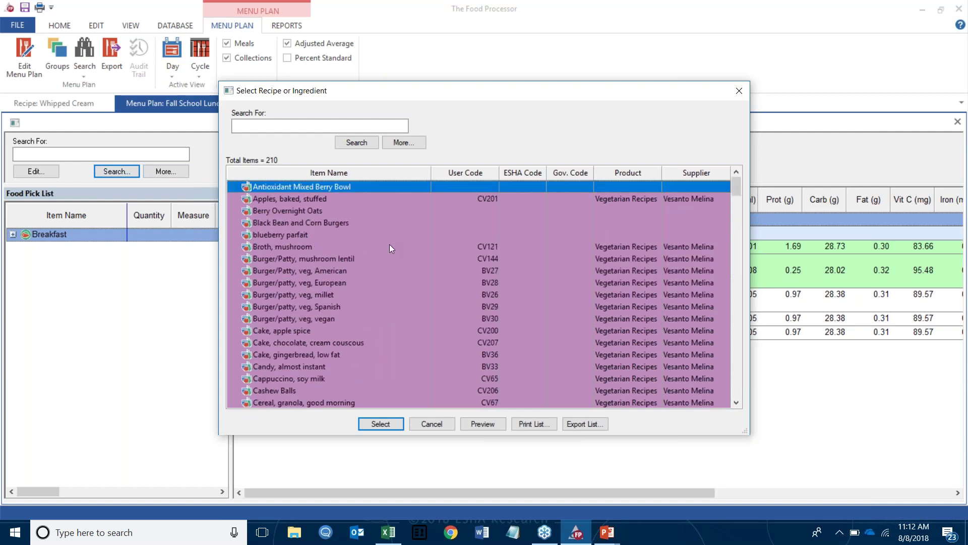
- Filter the recipe search by the Gluten Free characteristic group
left_click(416, 143)
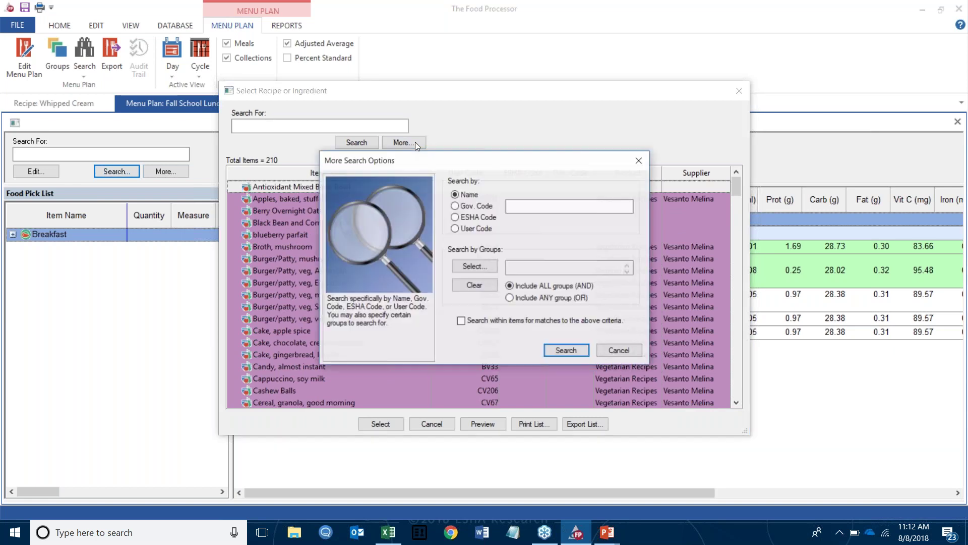
left_click(474, 265)
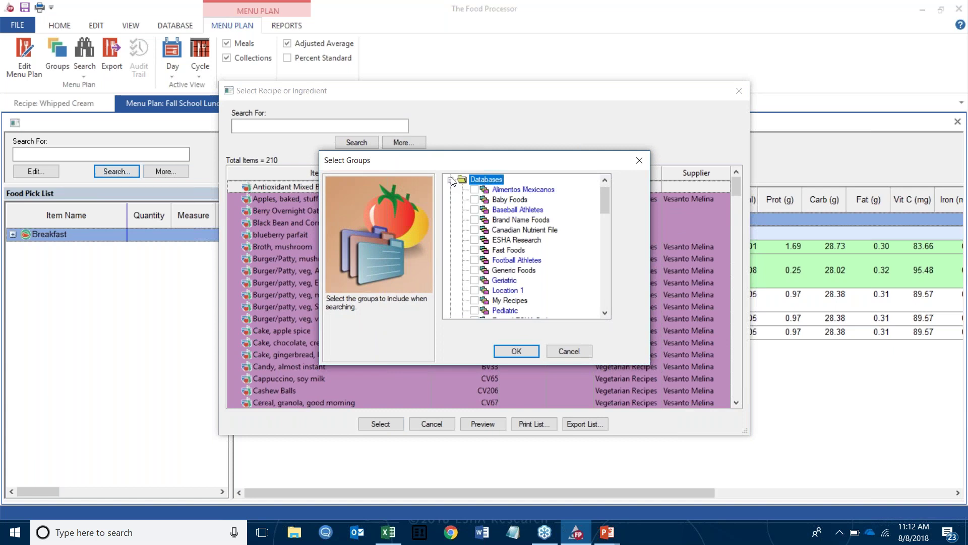
left_click(451, 179)
scroll(494, 247, "up", 1)
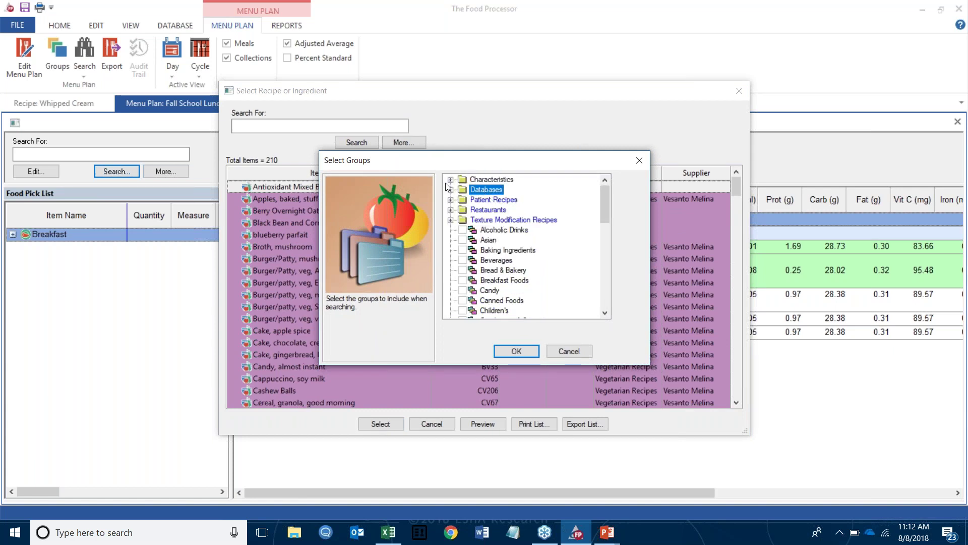
left_click(450, 179)
left_click(475, 199)
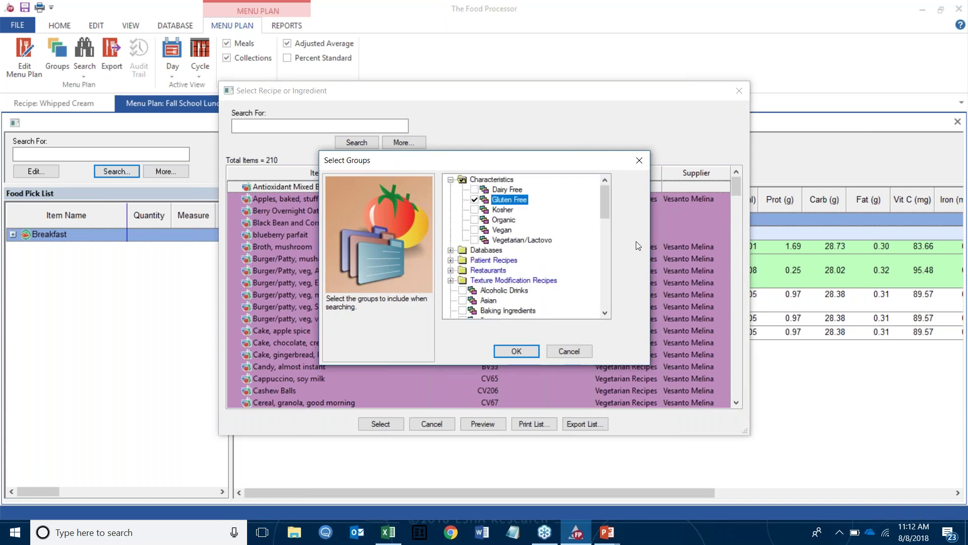
left_click(516, 351)
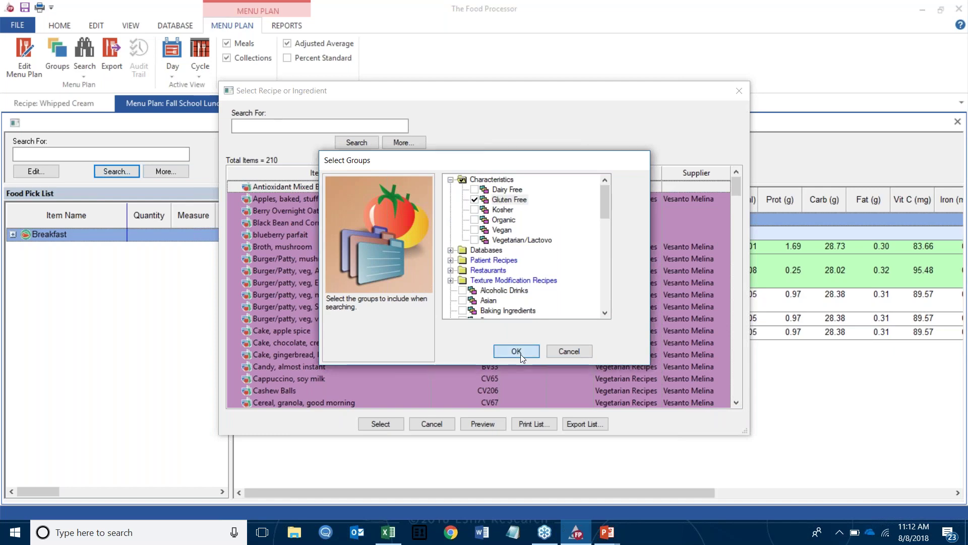
left_click(567, 351)
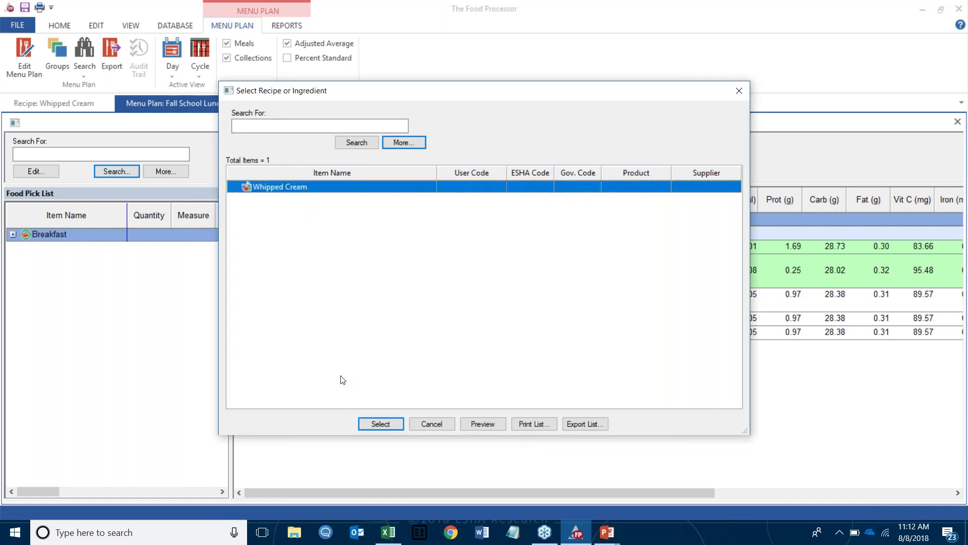
- Add 1 Topping of the Whipped Cream recipe to the Evening Snack meal in the Dessert collection and expand its ingredients
left_click(381, 423)
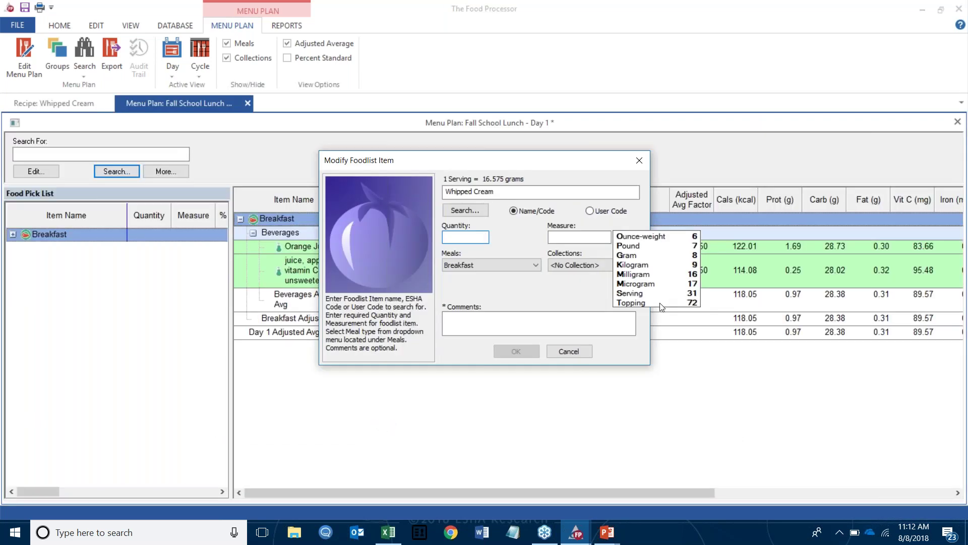
left_click(658, 301)
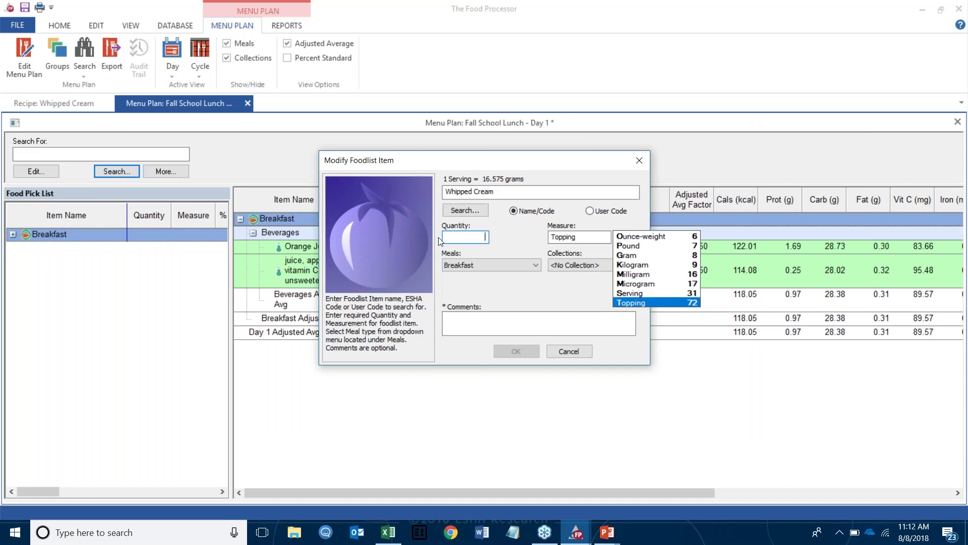
type("1")
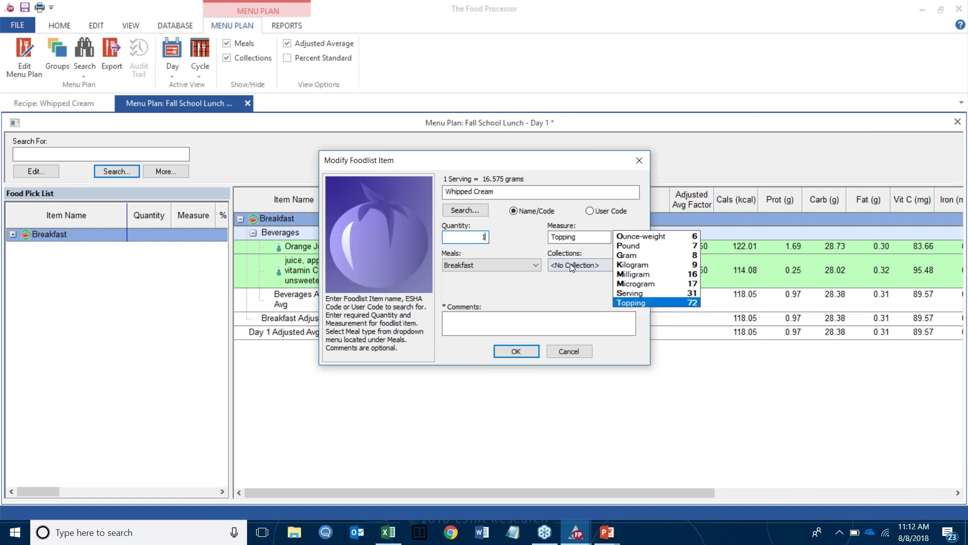
left_click(525, 267)
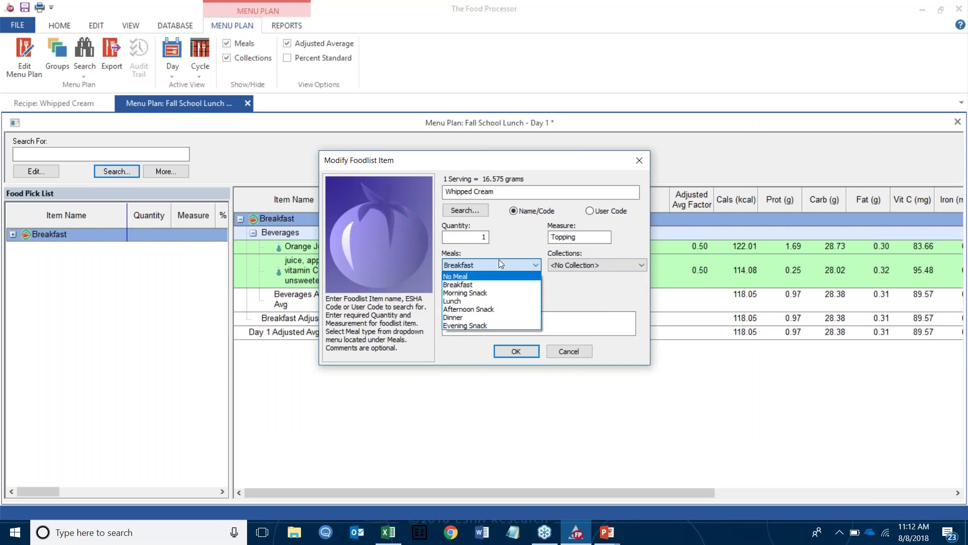
left_click(488, 325)
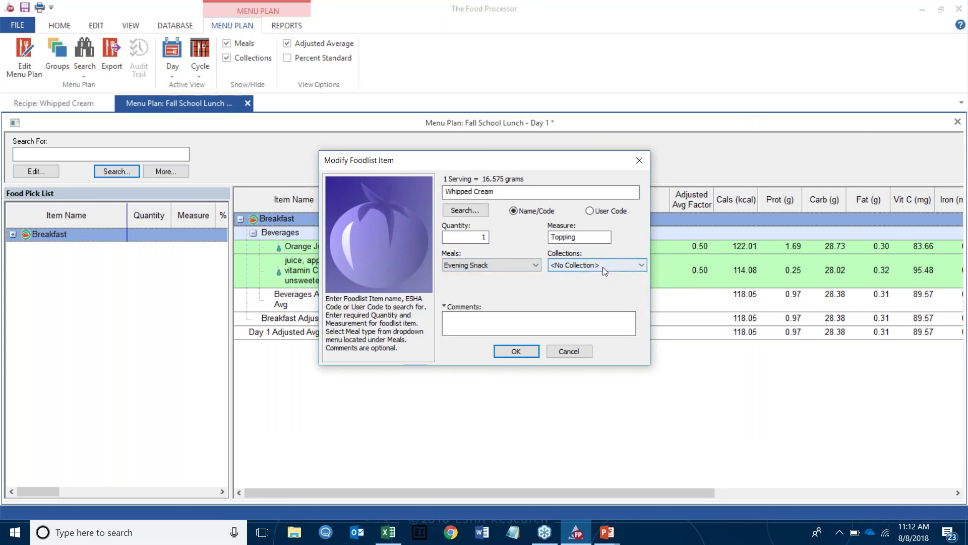
left_click(603, 265)
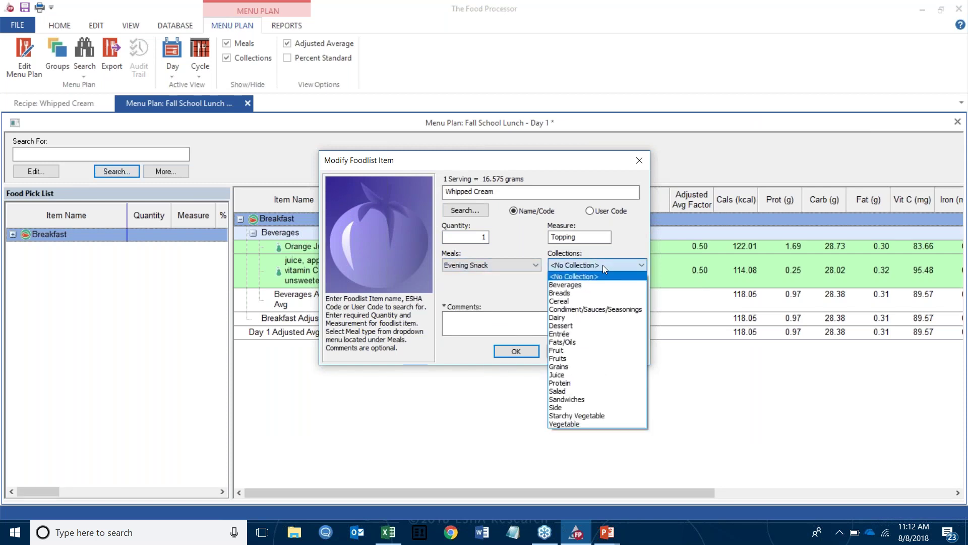
left_click(588, 325)
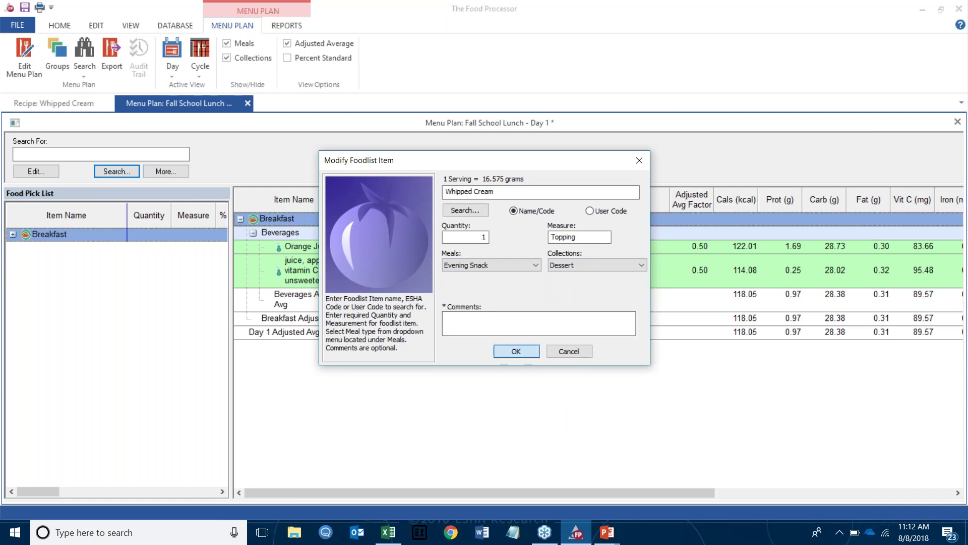
left_click(512, 351)
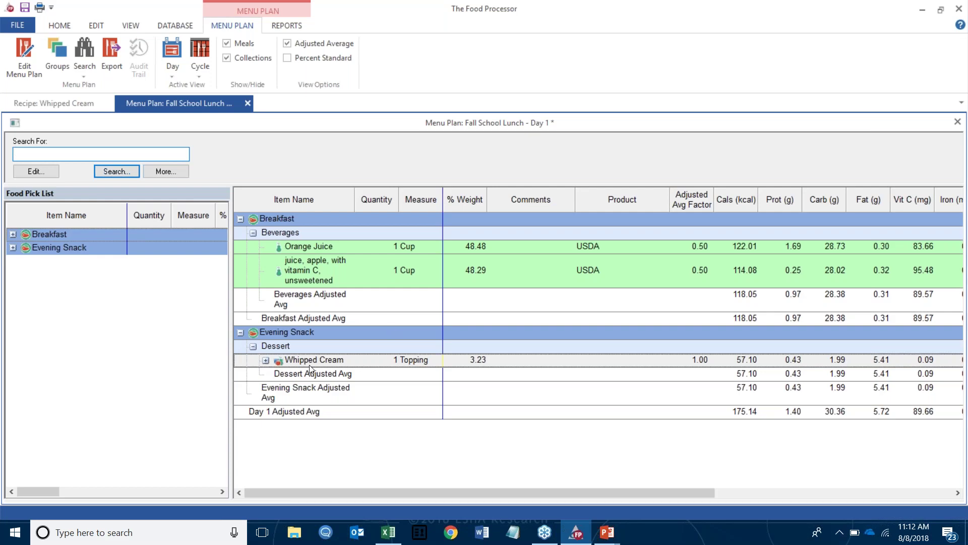
left_click(265, 360)
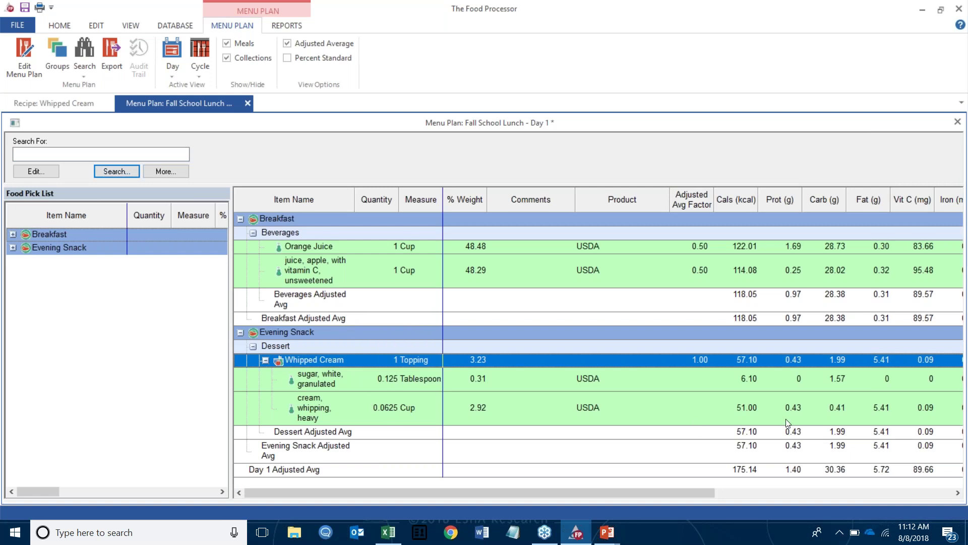
- Open the existing Summer Camp Menu Plan and add a new day to it
left_click(17, 25)
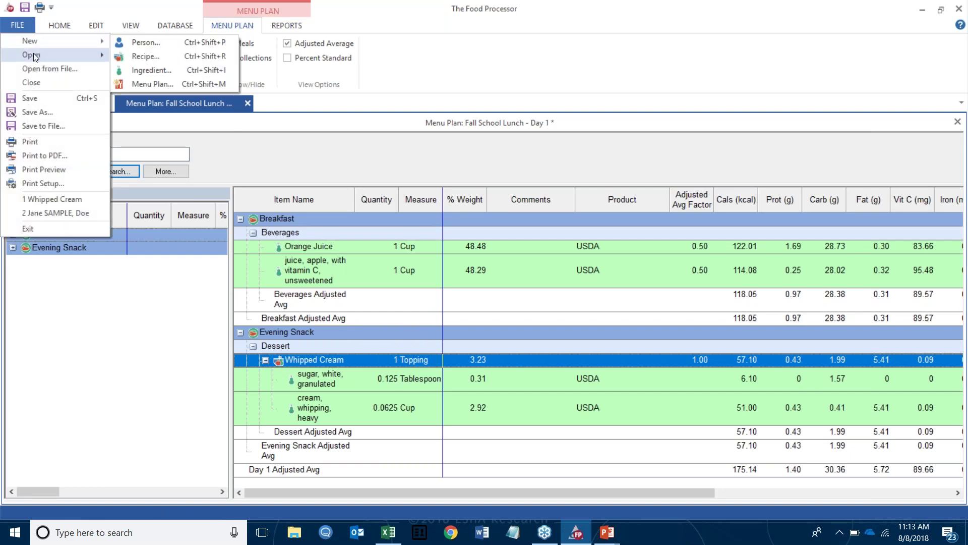
mouse_move(34, 55)
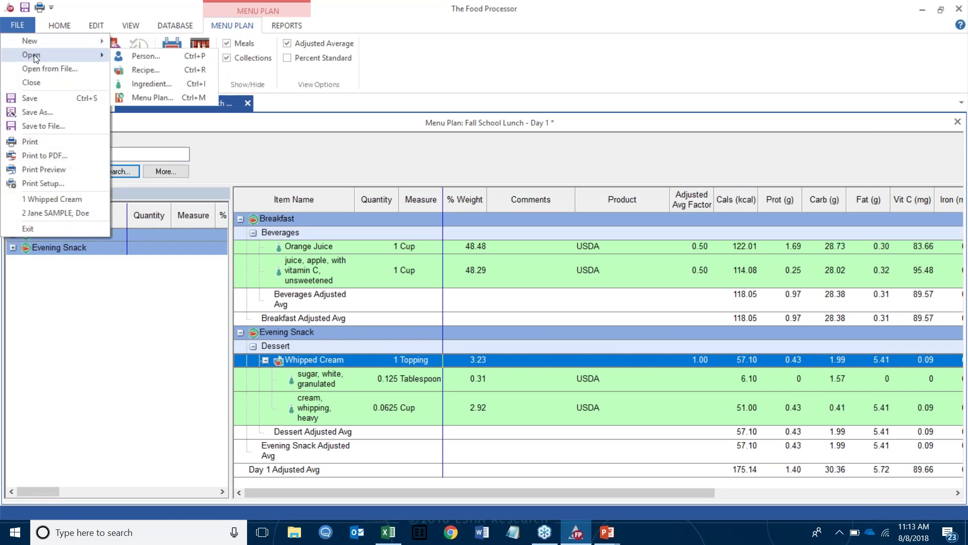
left_click(147, 98)
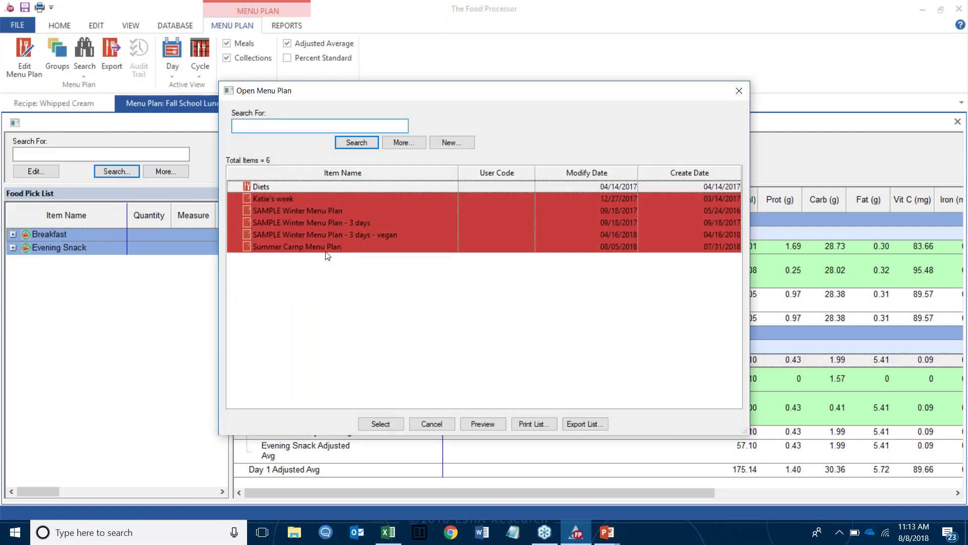
left_click(328, 247)
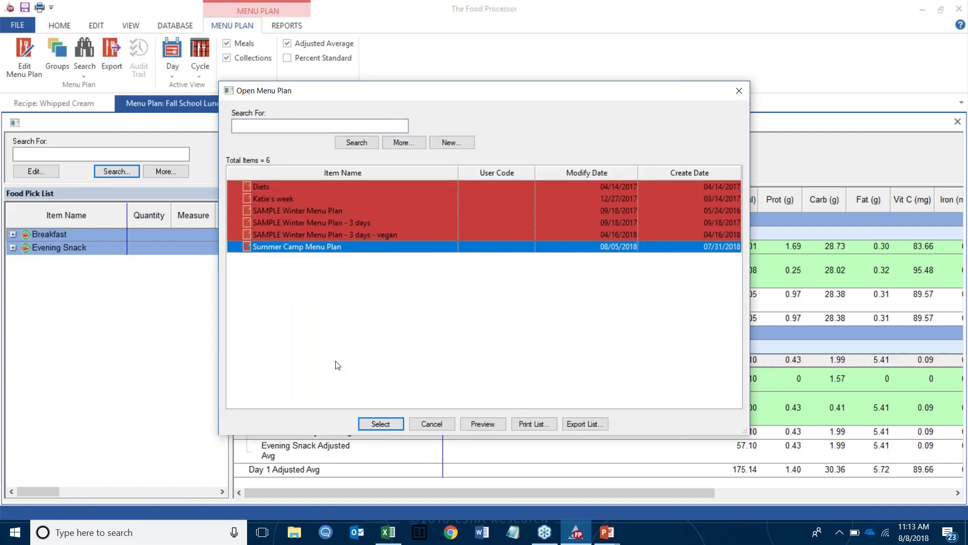
left_click(385, 419)
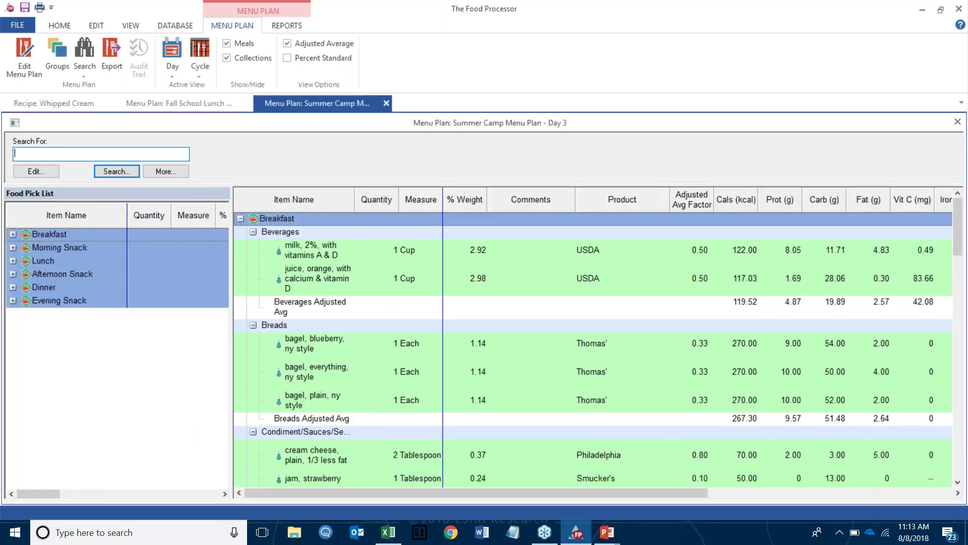
left_click(168, 78)
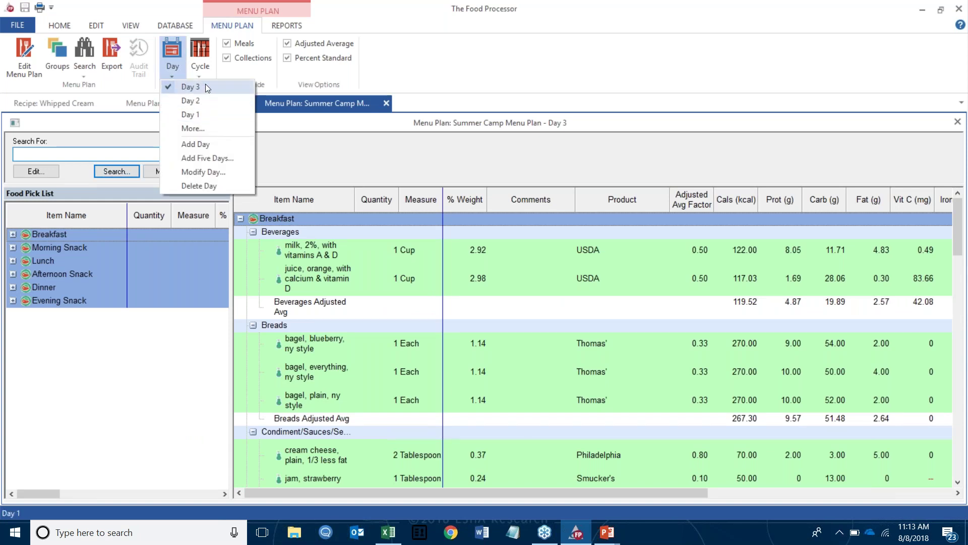
left_click(203, 144)
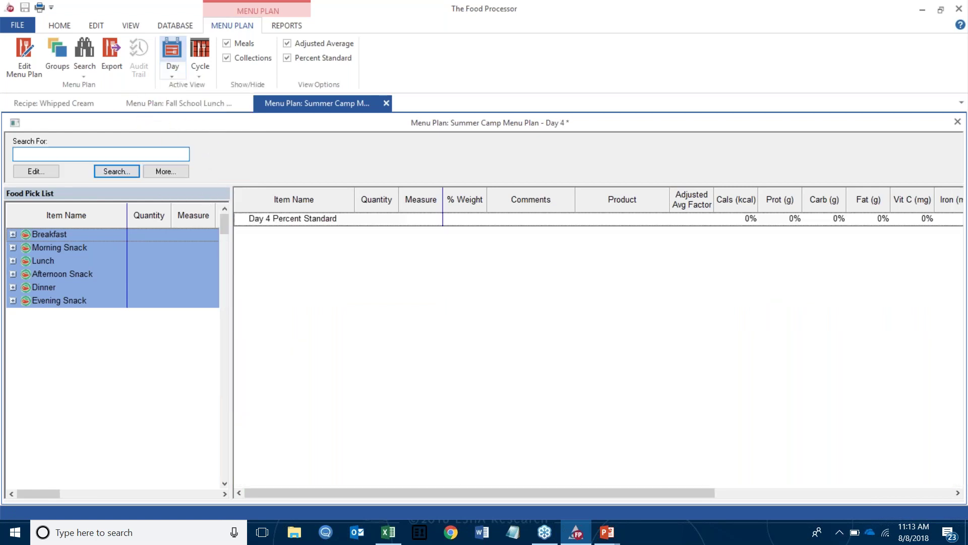
- Close the Whipped Cream recipe and the Fall School Lunch menu plan, leaving the Summer Camp Menu Plan open
left_click(125, 101)
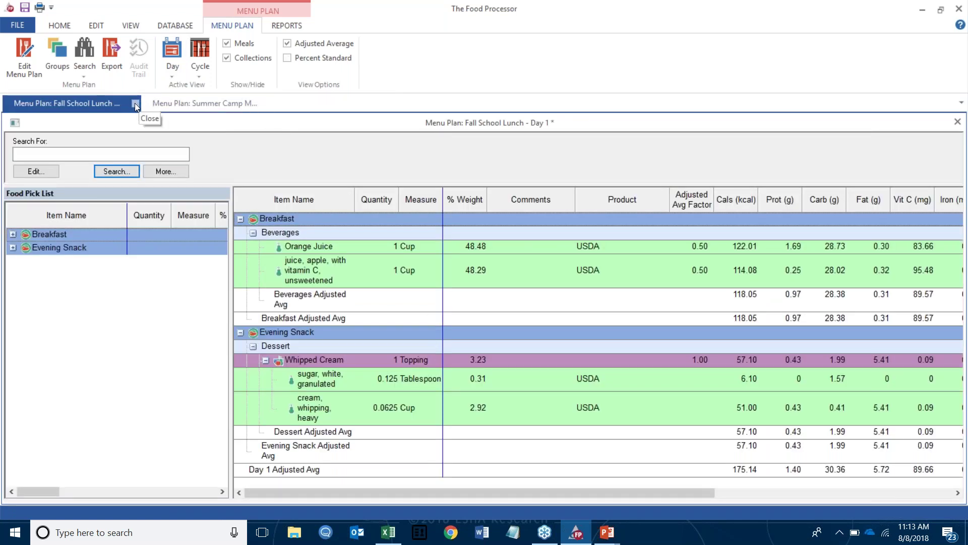
left_click(135, 103)
left_click(501, 293)
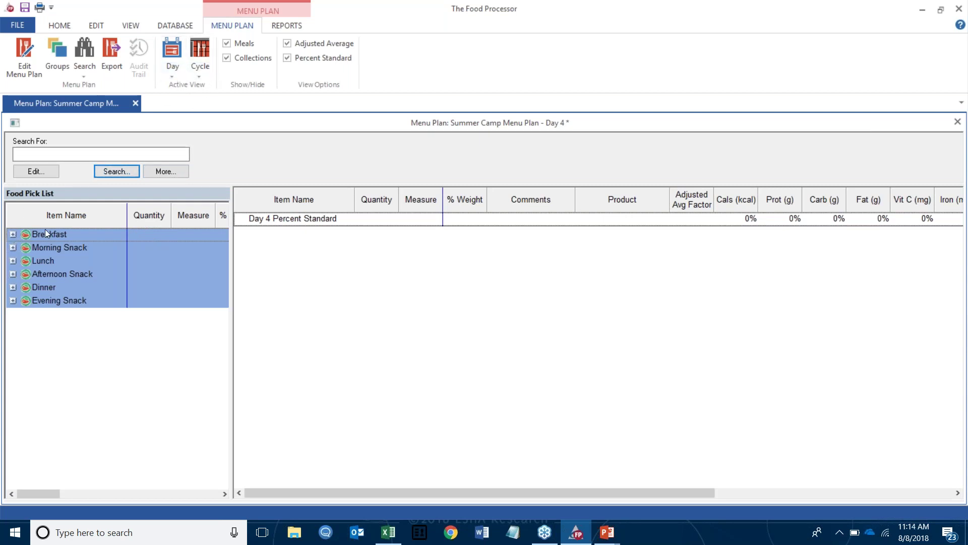
- From the pick list's Breakfast Beverages, add 1 cup of 2% milk and 6 fluid ounces each of coffee and orange juice, and expand them in Day 4
left_click(75, 158)
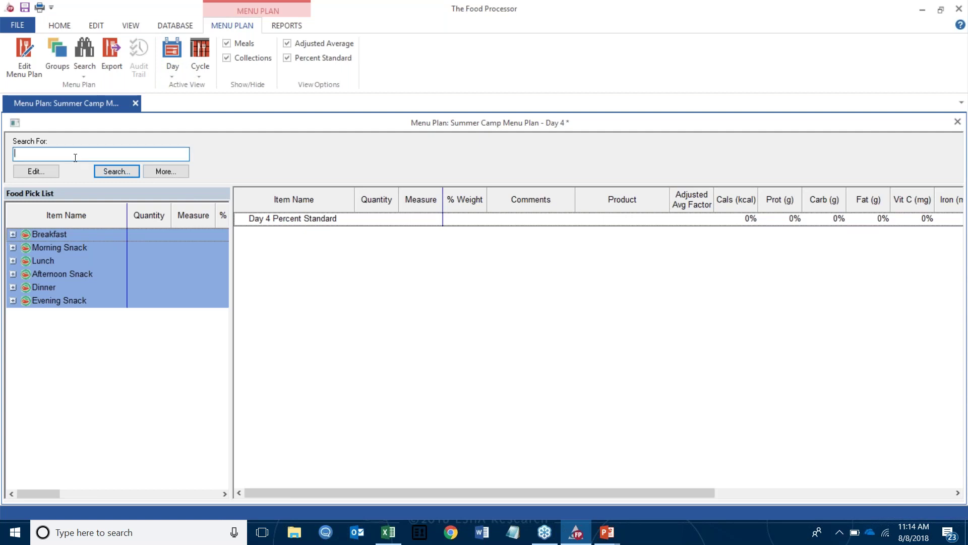
left_click(13, 235)
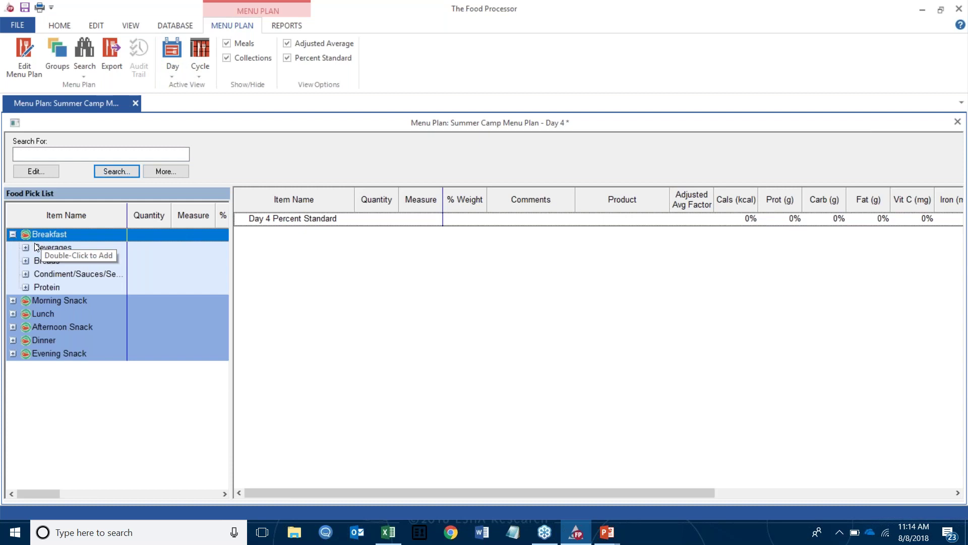
left_click(26, 247)
left_click(25, 247)
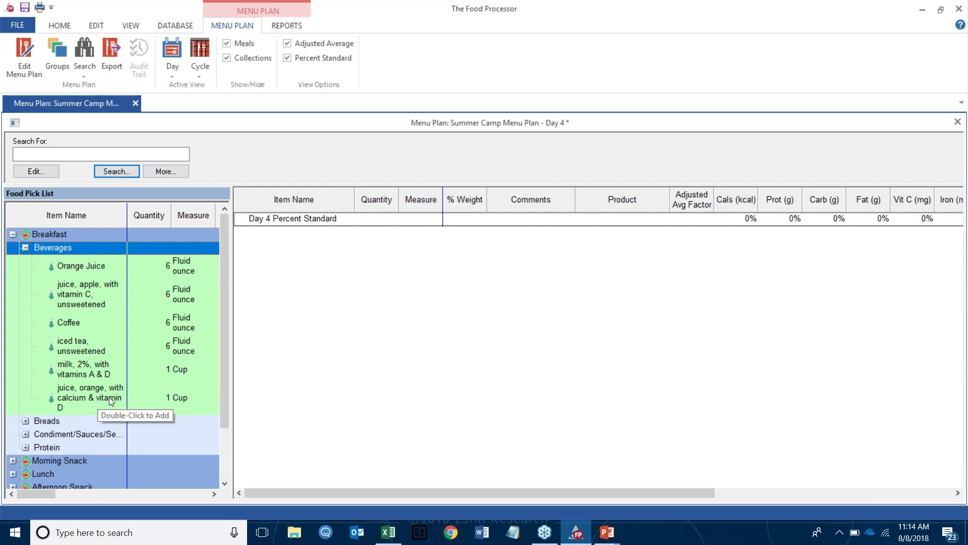
double_click(90, 372)
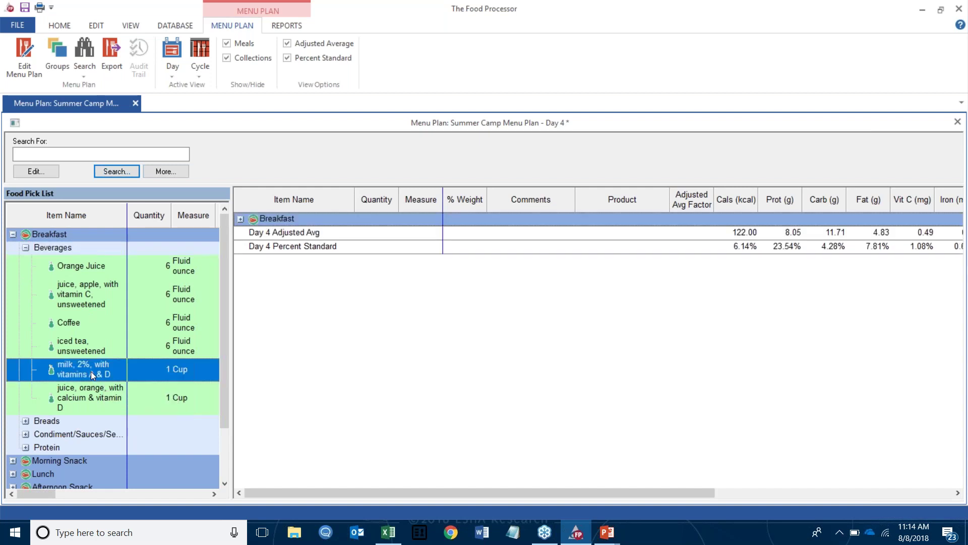
double_click(92, 322)
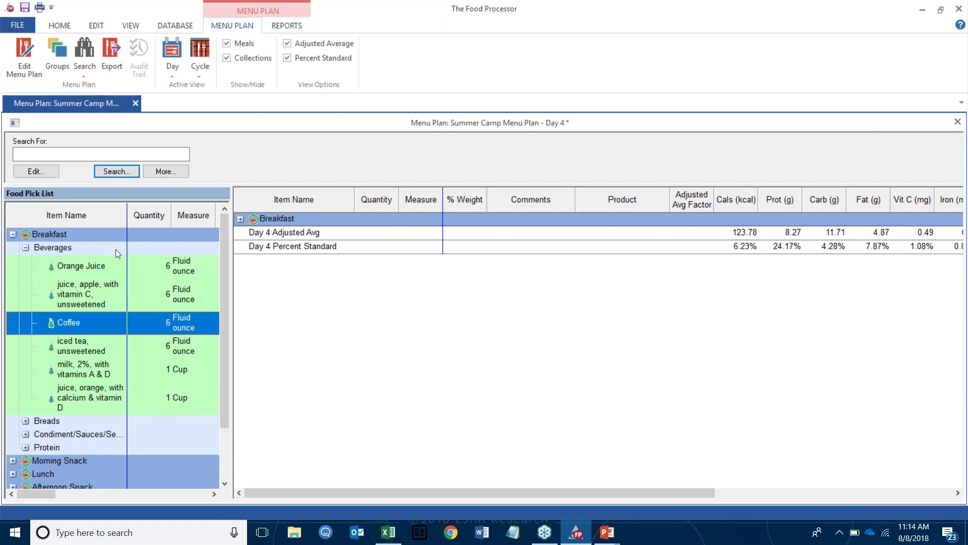
double_click(101, 265)
left_click(240, 219)
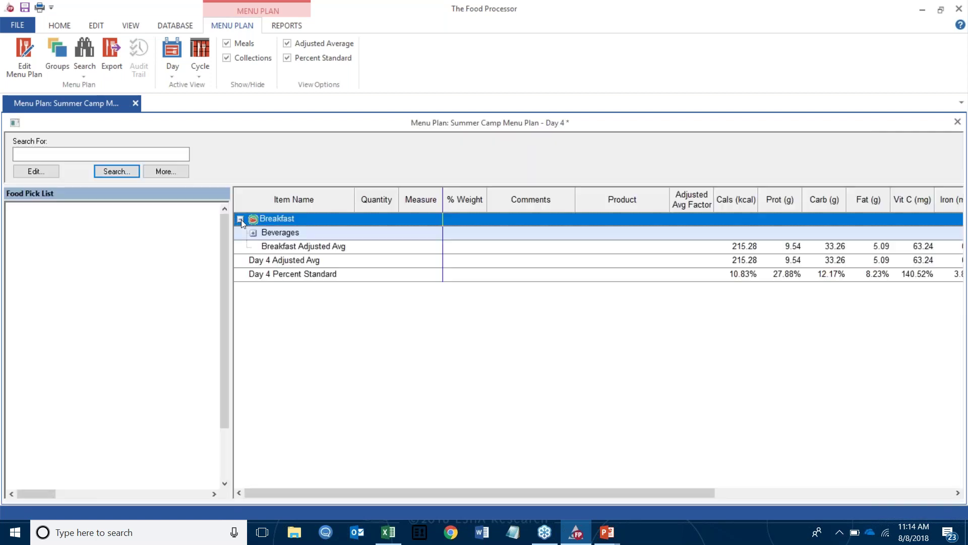
left_click(253, 233)
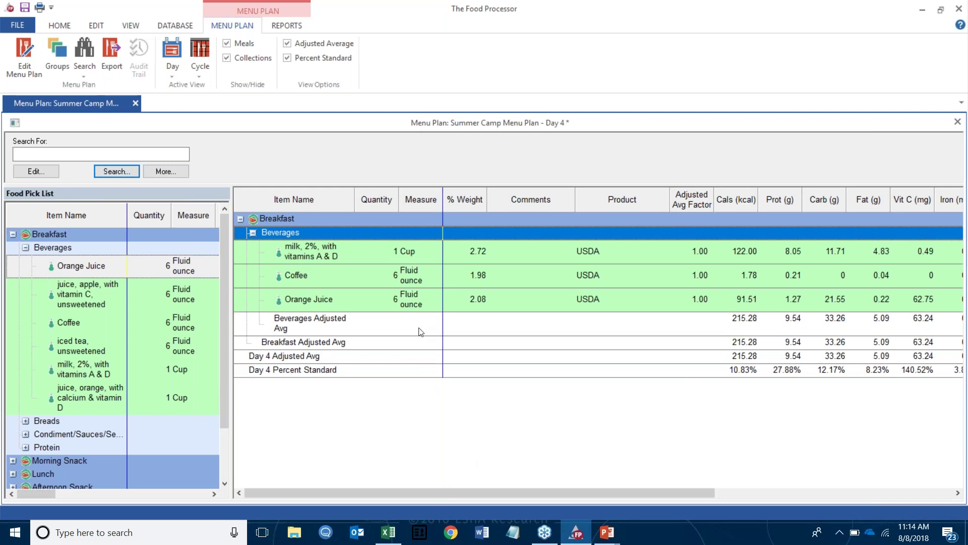
- Change the quantity of 2% milk in Day 4's Breakfast Beverages to 1.5 cups
right_click(369, 252)
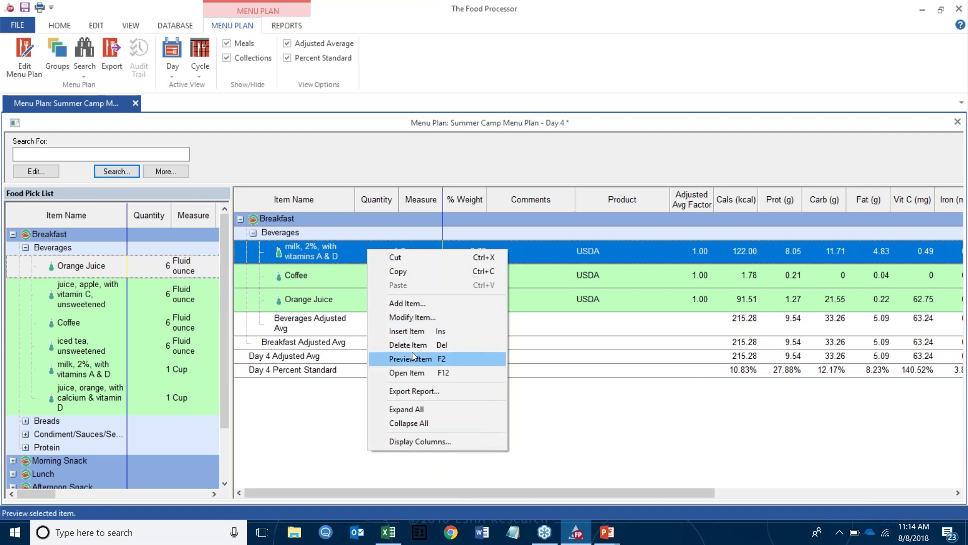
left_click(415, 317)
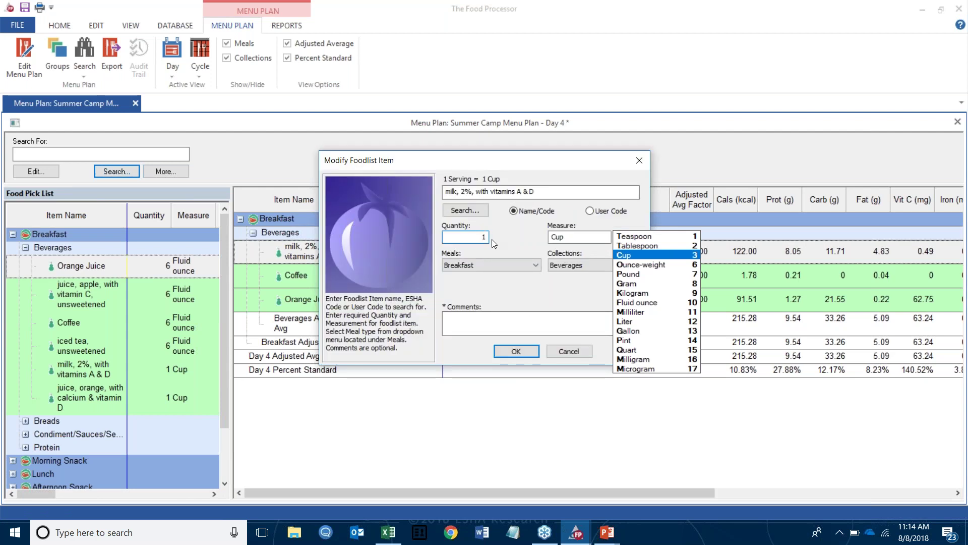
double_click(496, 237)
type(".5")
left_click(516, 351)
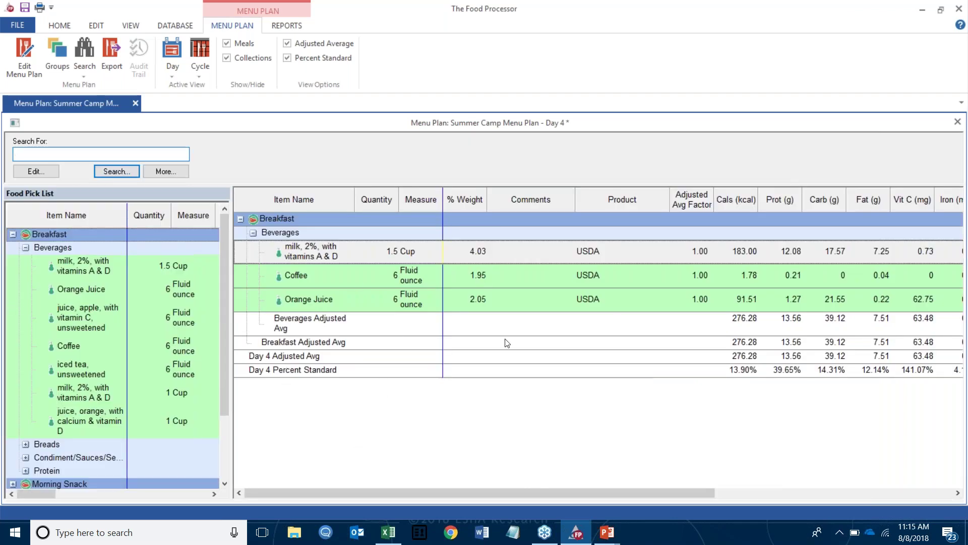
- Open the Cycle 1 view of the Summer Camp Menu Plan and add Day 1 as its first day
left_click(201, 73)
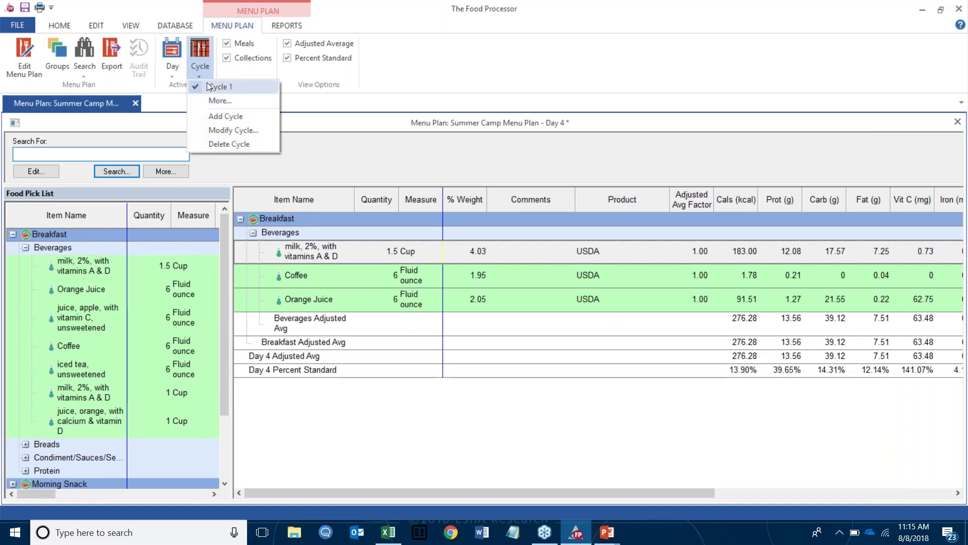
left_click(210, 88)
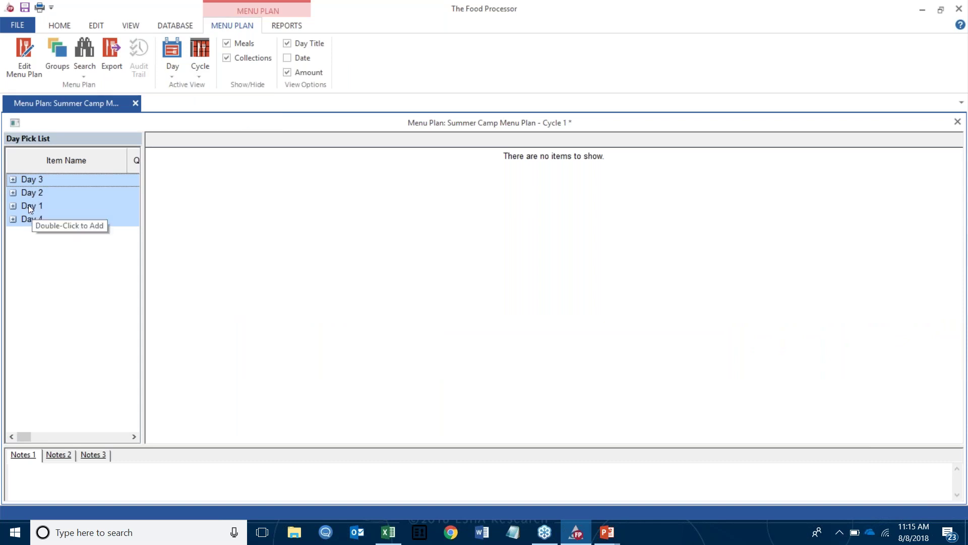
double_click(28, 205)
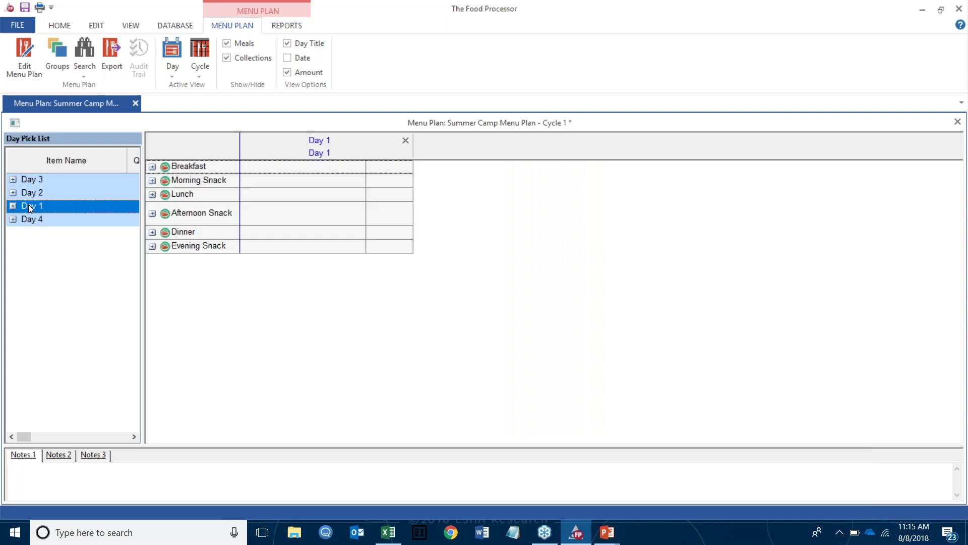
- Expand all meals and collections in the cycle and look through the foods listed for Day 1
left_click(152, 167)
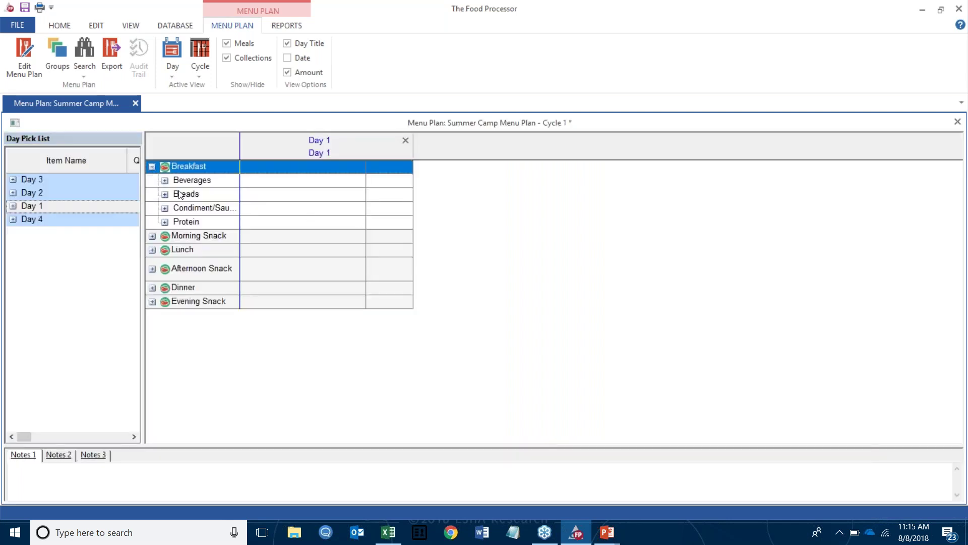
left_click(164, 181)
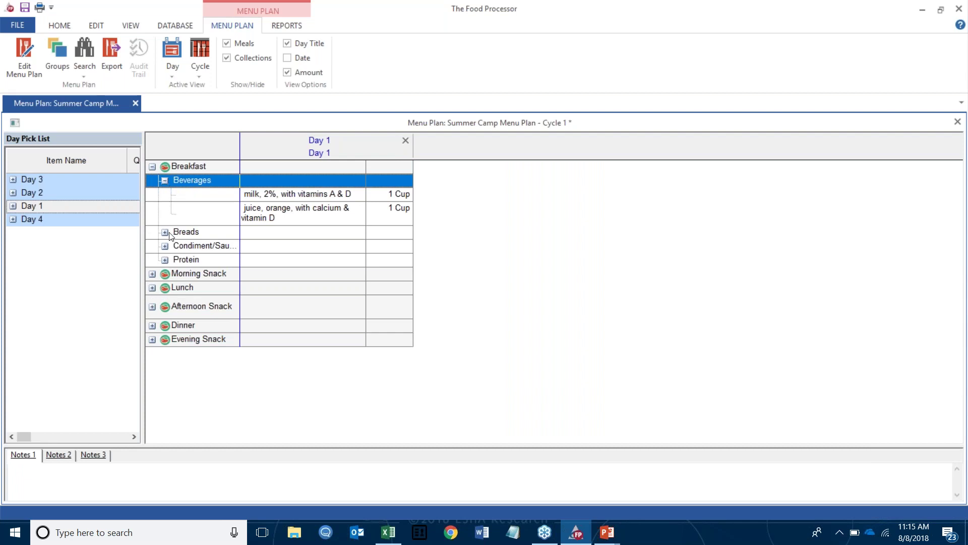
left_click(165, 232)
right_click(550, 228)
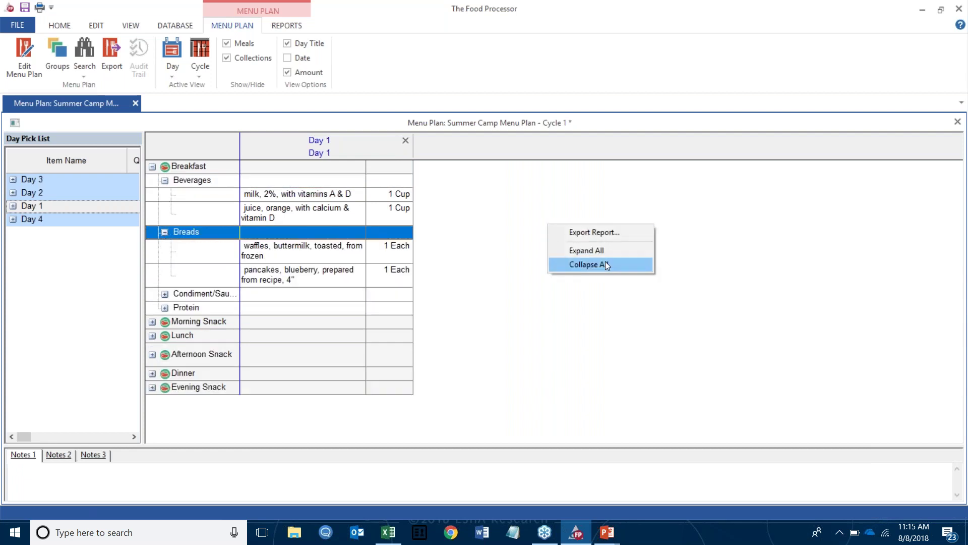
left_click(605, 252)
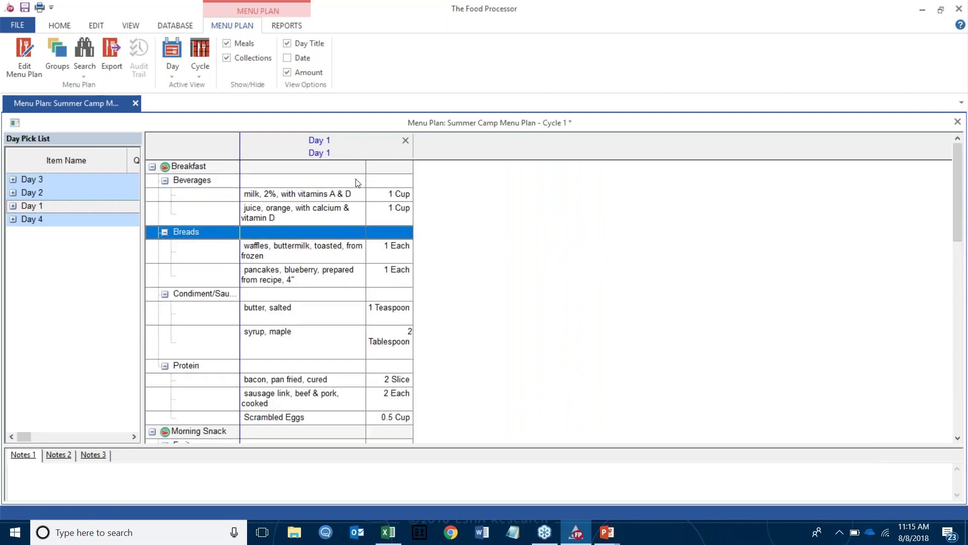
scroll(359, 188, "down", 10)
scroll(359, 188, "down", 3)
scroll(339, 336, "up", 8)
scroll(340, 336, "up", 3)
- Add Day 2, Day 3 and a repeat of Day 1 to the cycle as its second, third and fourth days
left_click(42, 193)
double_click(41, 193)
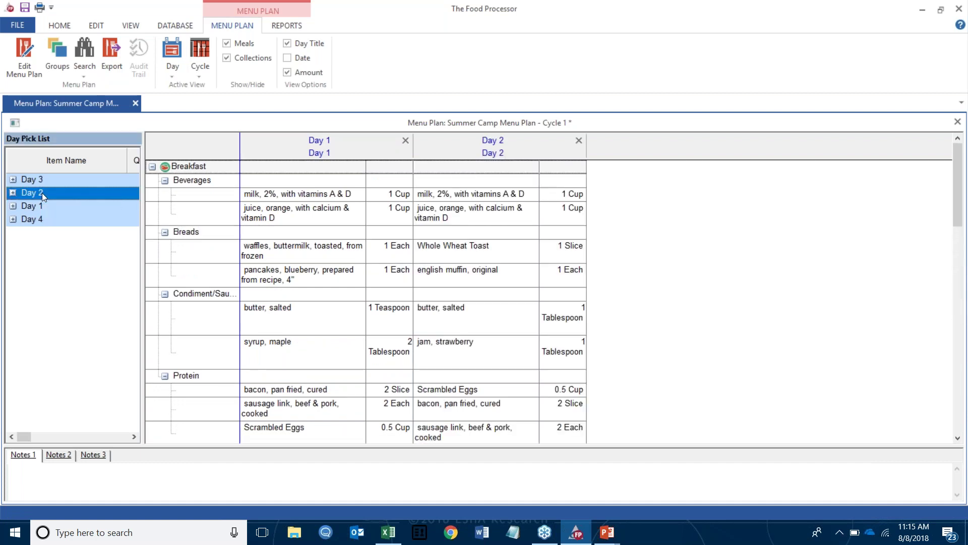
double_click(40, 180)
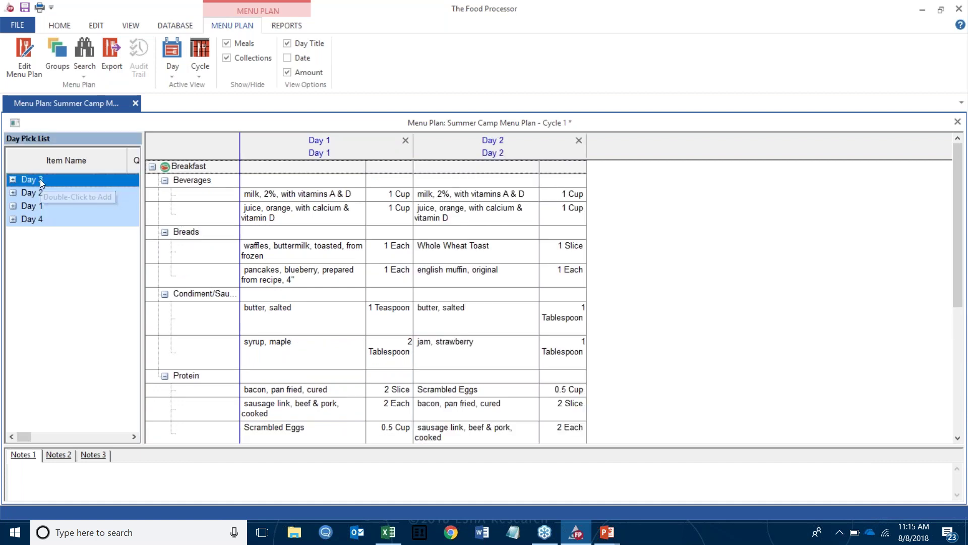
double_click(38, 208)
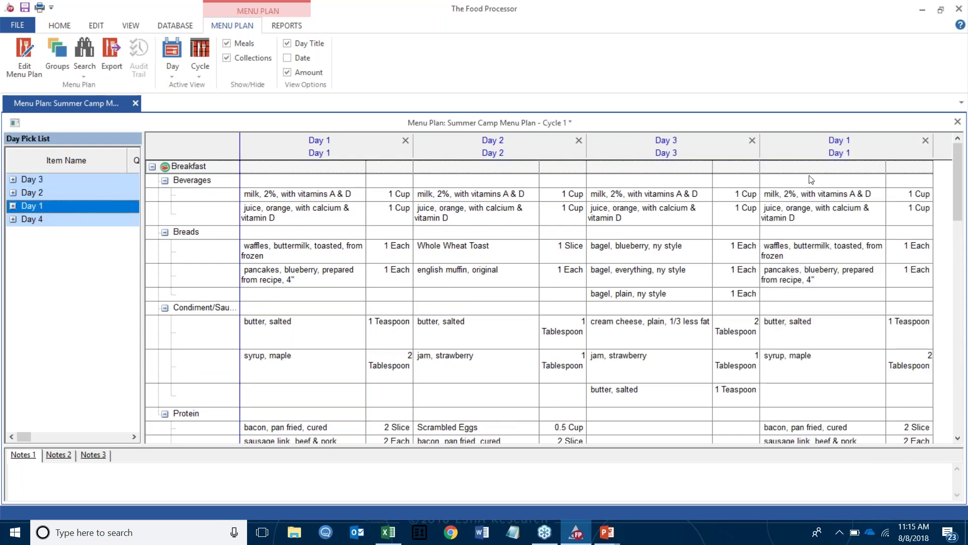
- Rename the repeated Day 1 in the cycle's fourth column as Day 4
left_click(839, 141)
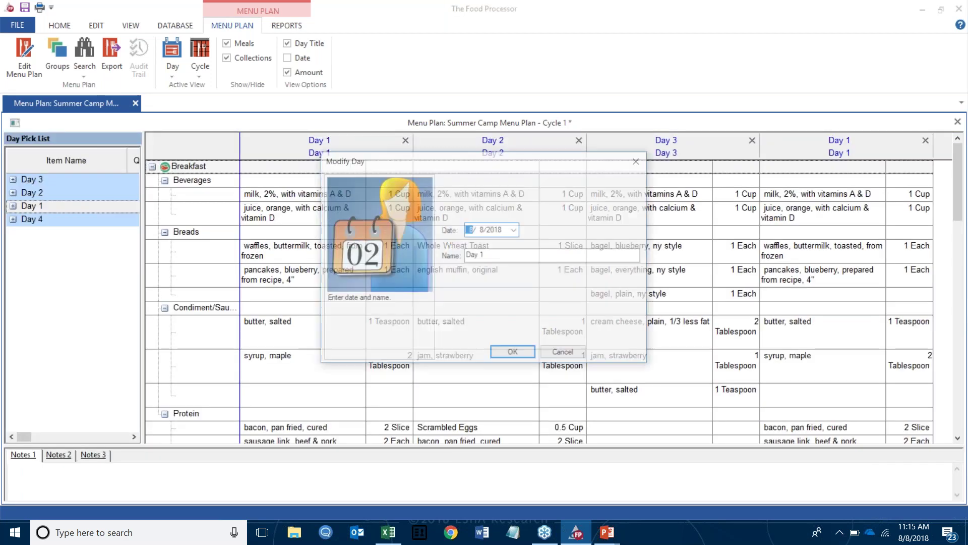
left_click(496, 256)
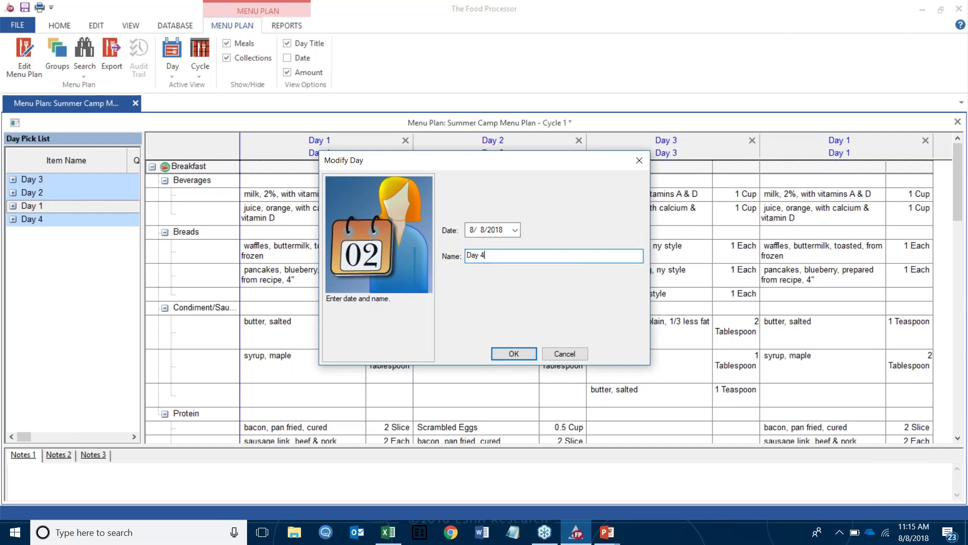
left_click(513, 354)
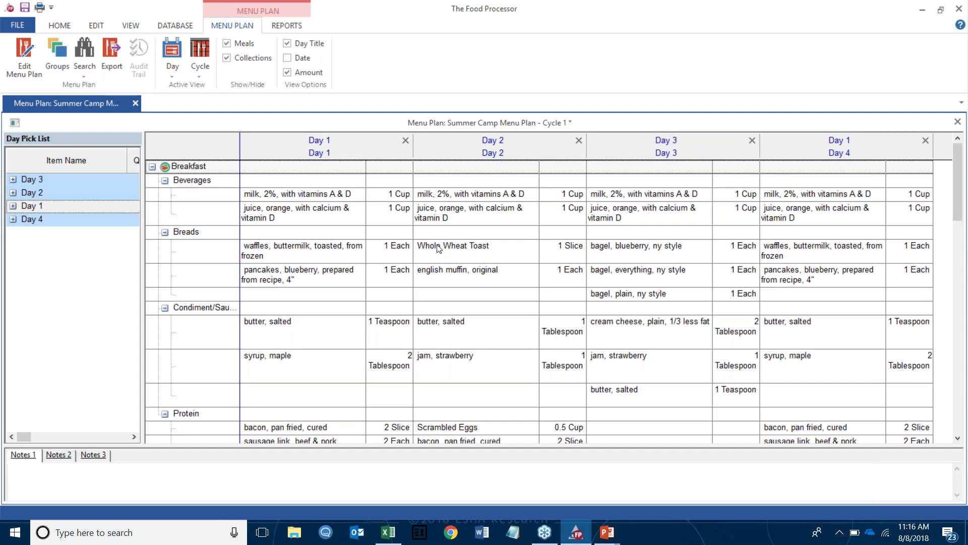
- Export only the Menu Plan Cycle report section to the clipboard, leaving out Groups and Notes 1
right_click(459, 231)
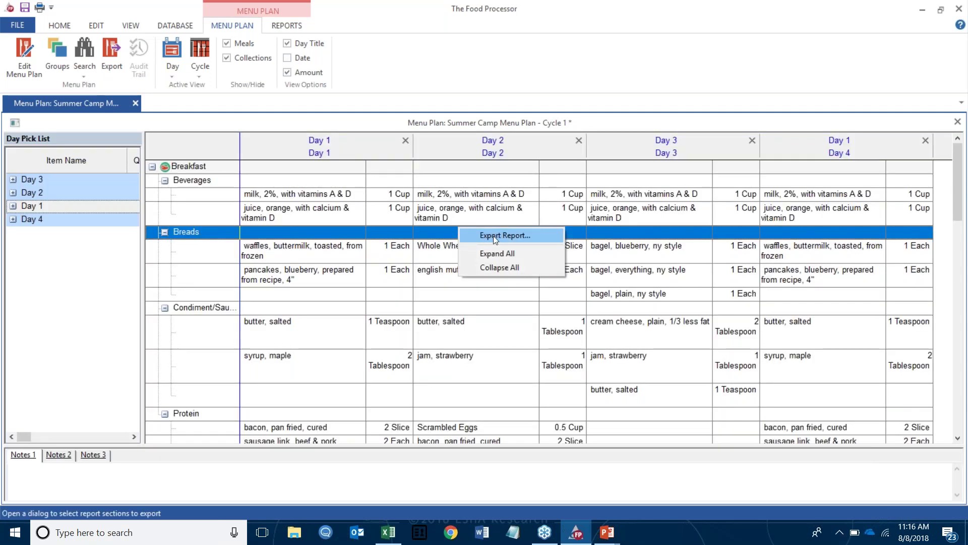
left_click(493, 235)
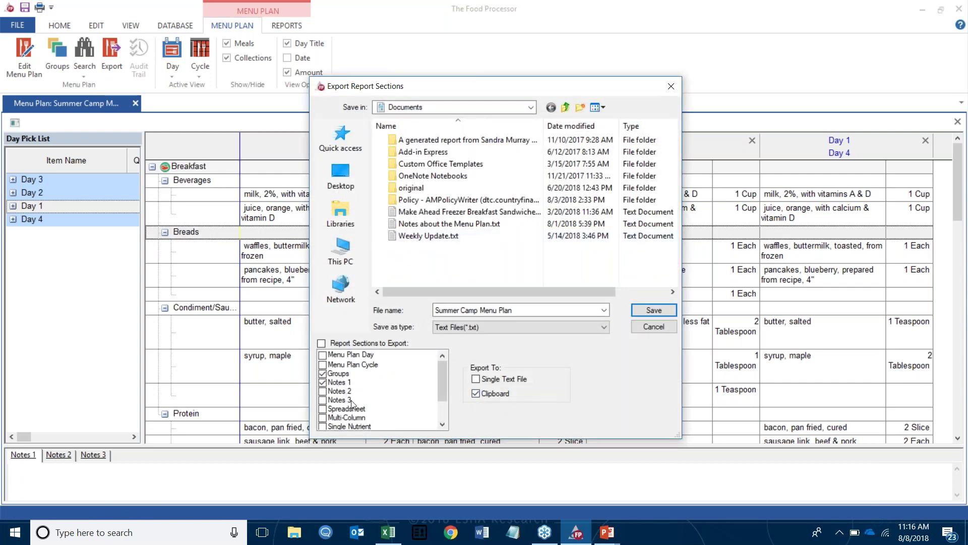
left_click(323, 374)
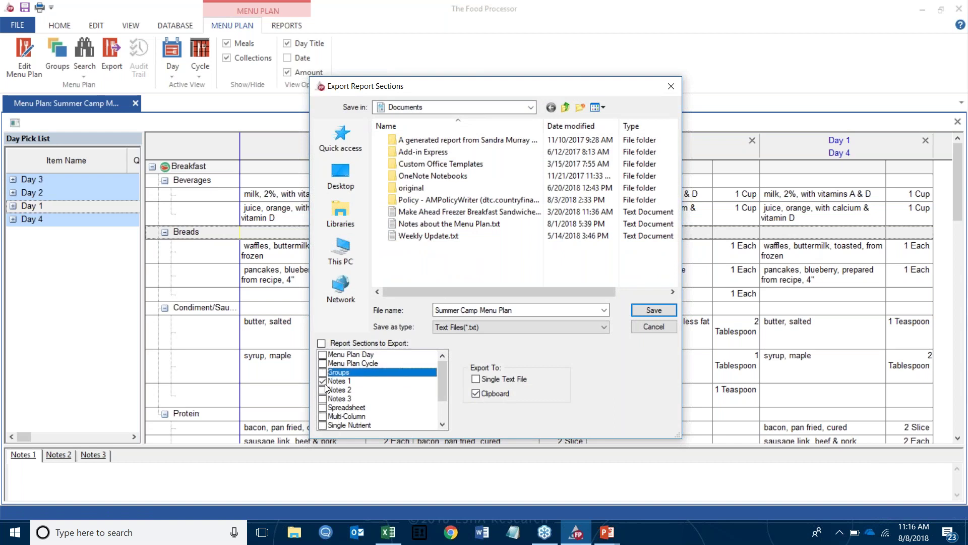
left_click(322, 382)
scroll(330, 398, "down", 1)
scroll(329, 397, "up", 1)
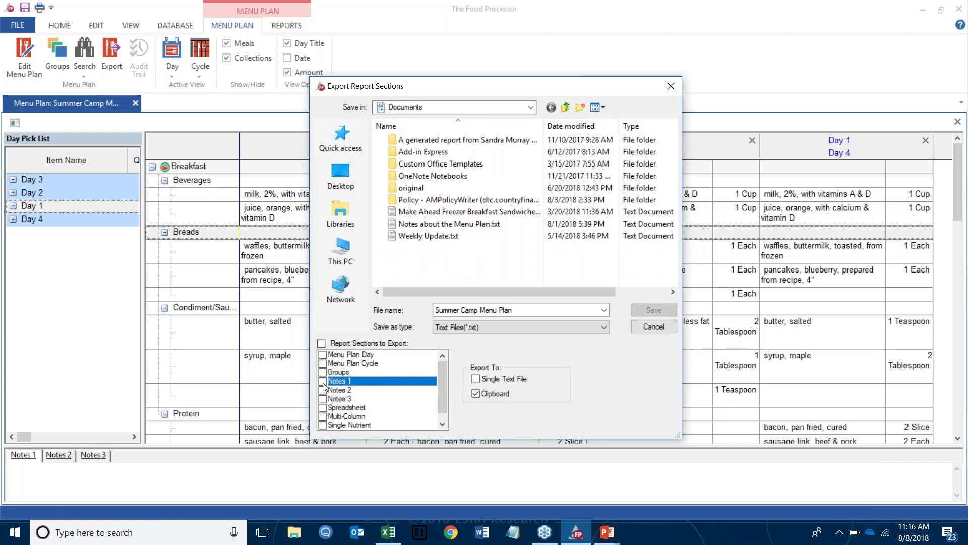
left_click(322, 363)
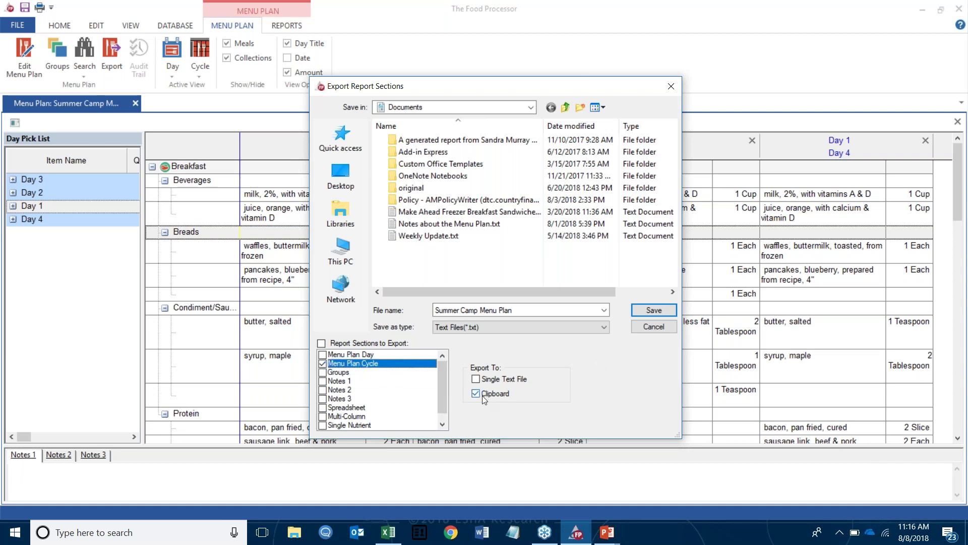
left_click(657, 310)
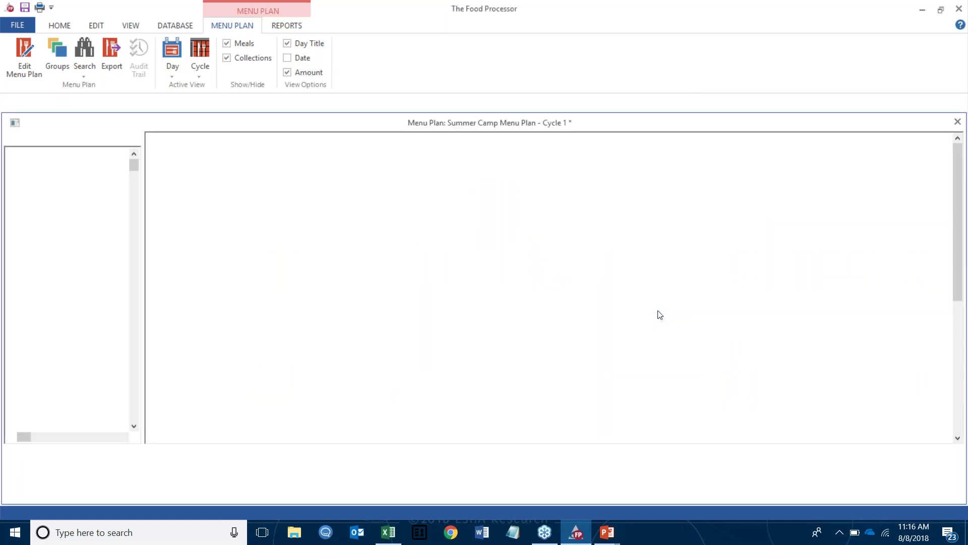
- Switch to the blank Excel workbook and paste the exported cycle starting at cell A2
left_click(382, 538)
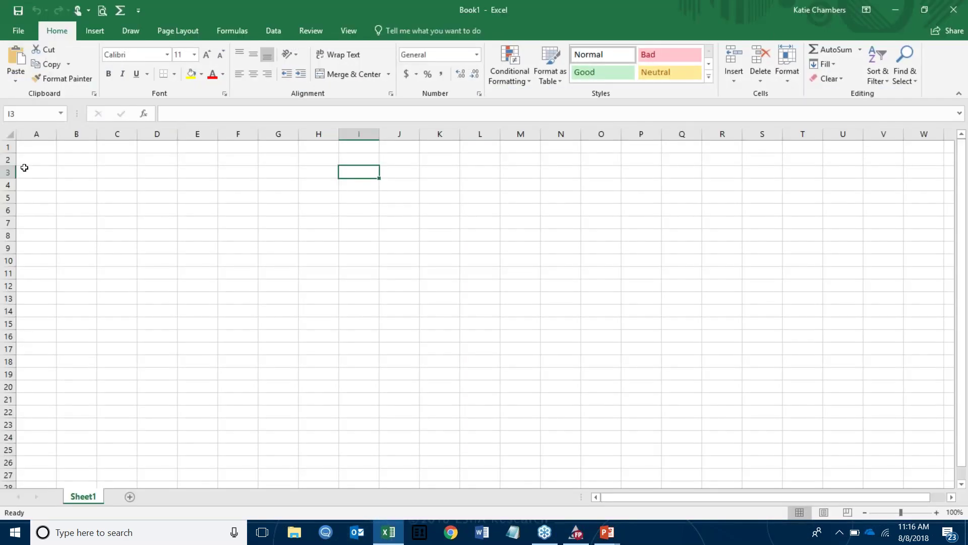
left_click(27, 160)
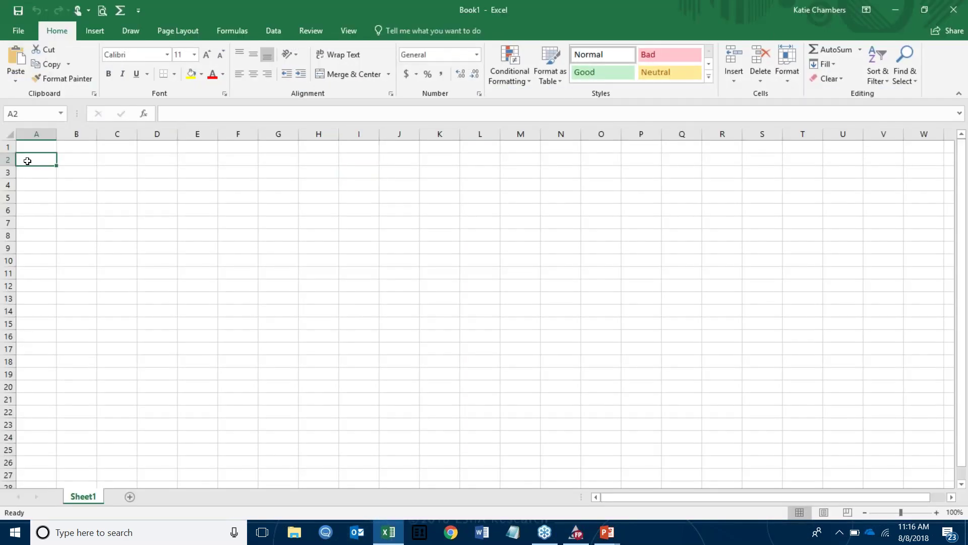
key("ctrl+v")
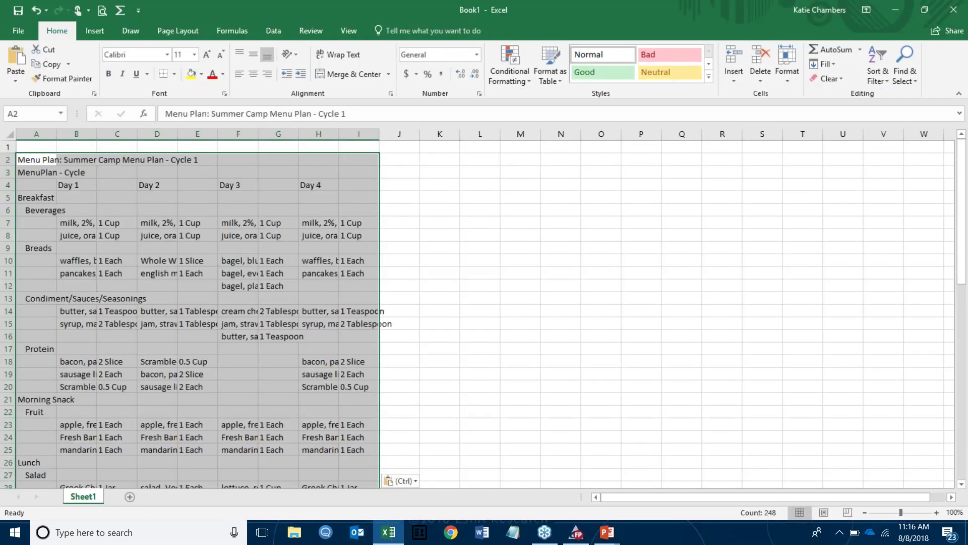
- Auto-fit the widths of columns A, B and D to their contents
double_click(57, 133)
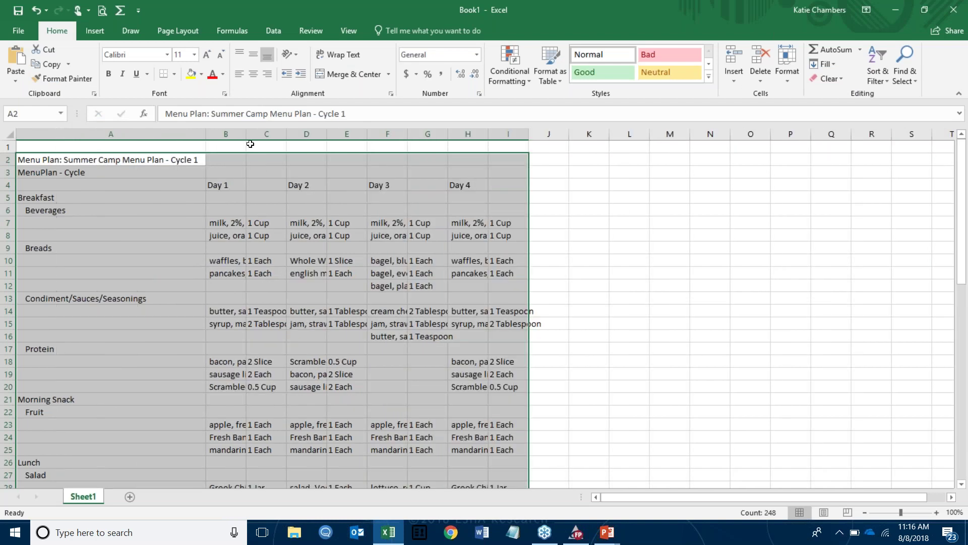
double_click(246, 133)
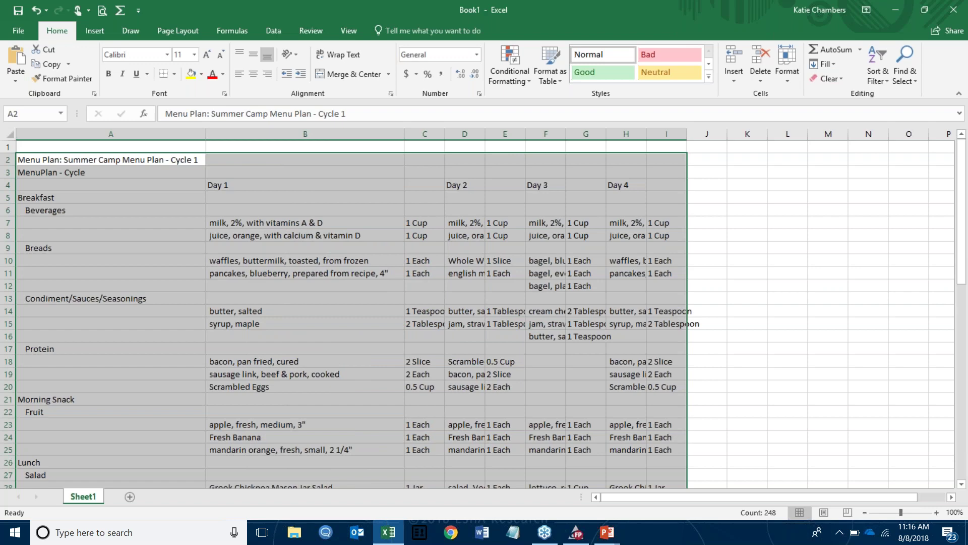
double_click(485, 134)
- Examine the pasted cycle's meal and collection headings, the day headings, and the foods and amounts listed under each
left_click(140, 195)
left_click(104, 212)
left_click(83, 251)
scroll(86, 273, "down", 5)
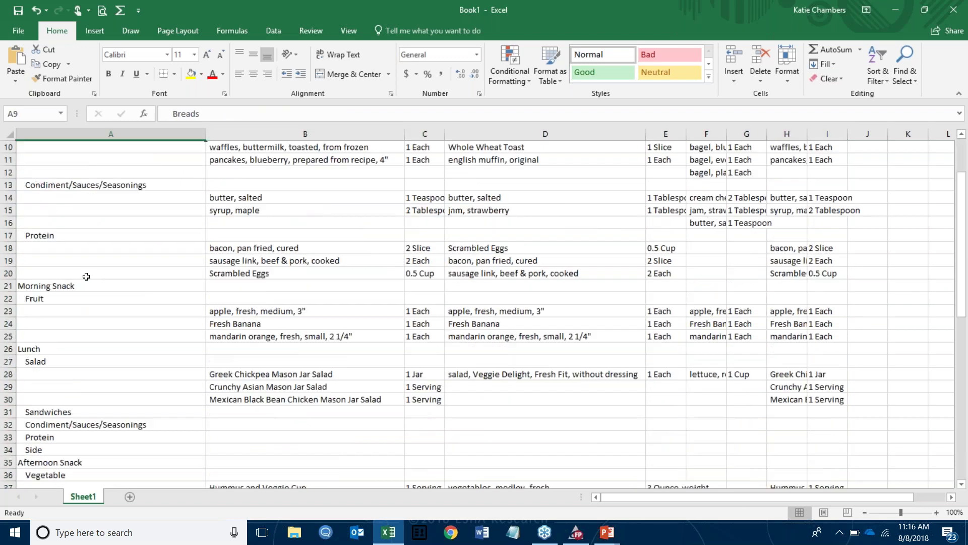
scroll(88, 391, "up", 8)
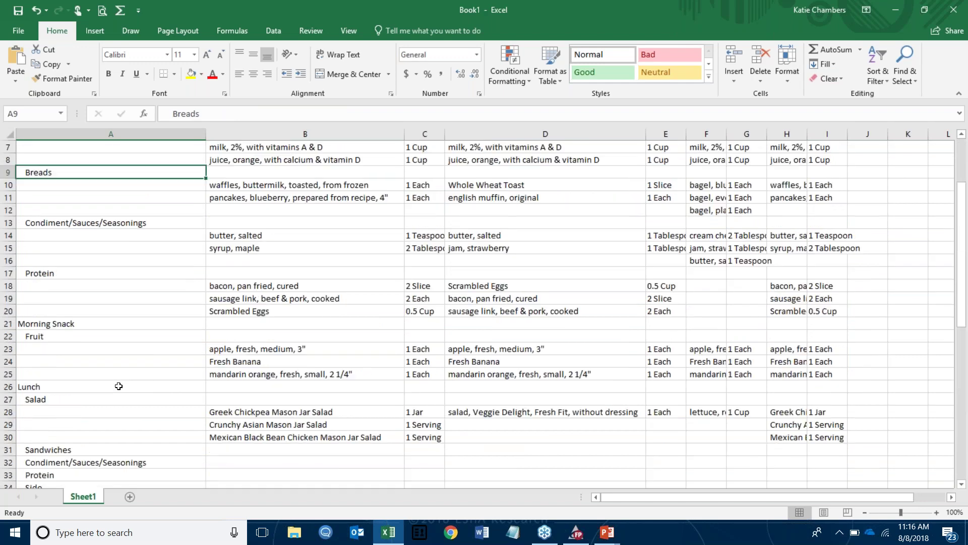
left_click(249, 185)
left_click(478, 185)
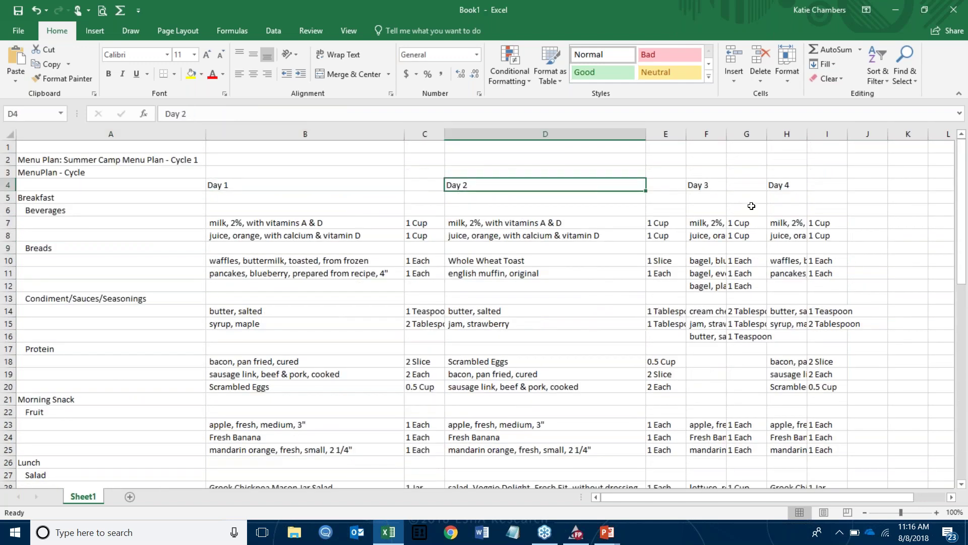
left_click(712, 189)
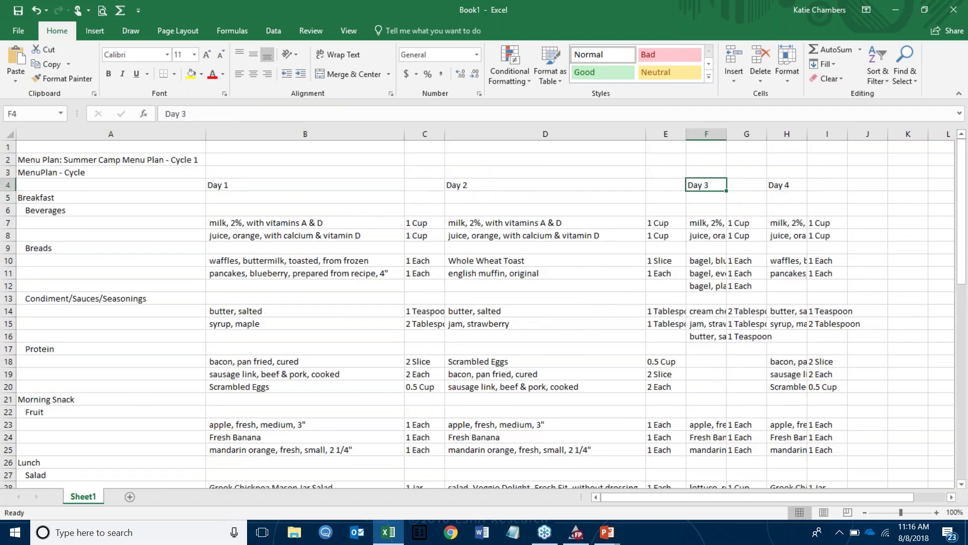
left_click(785, 189)
left_click(259, 225)
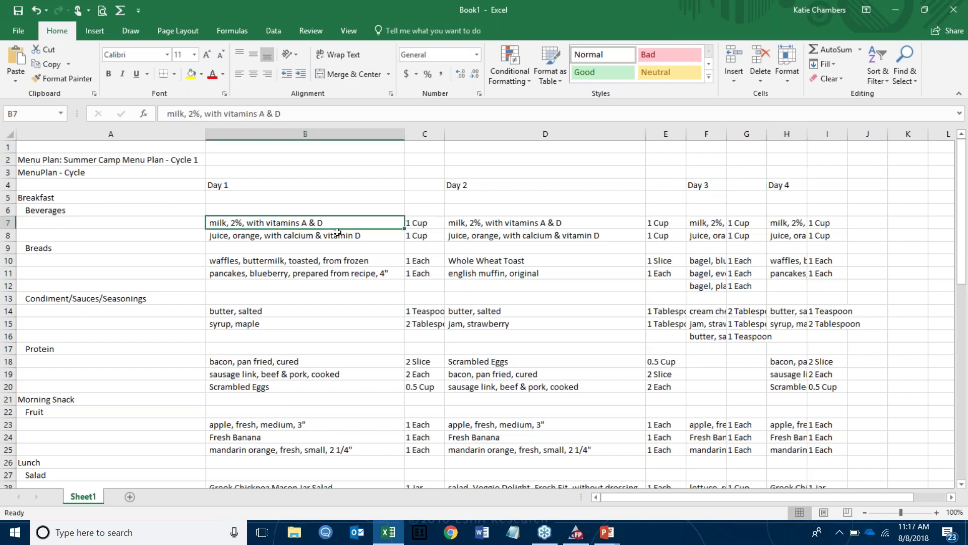
left_click(308, 240)
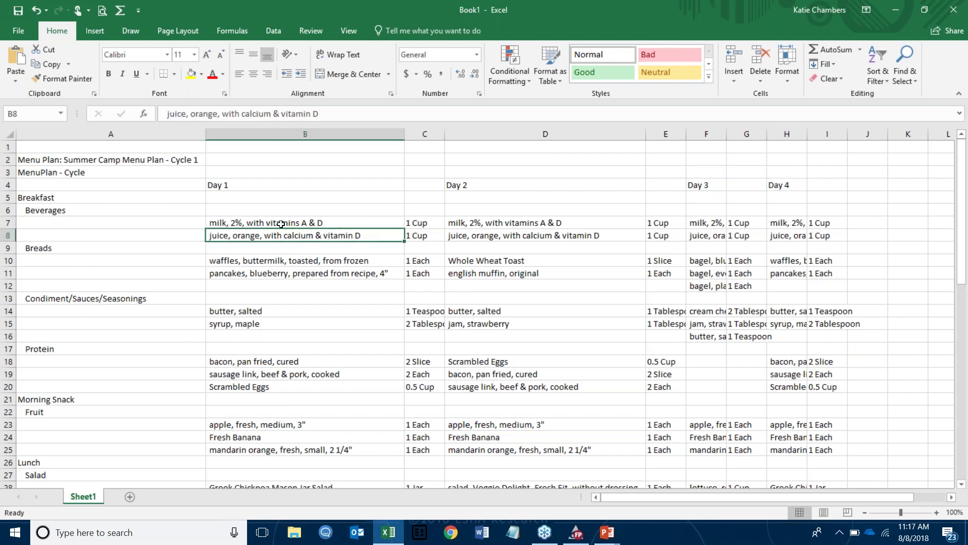
scroll(307, 320, "down", 19)
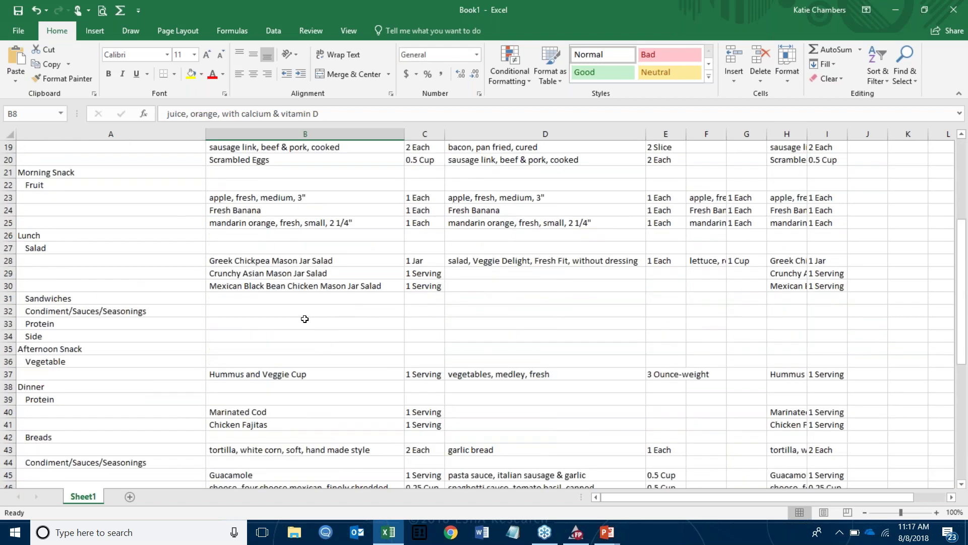
scroll(300, 312, "up", 6)
scroll(300, 312, "up", 13)
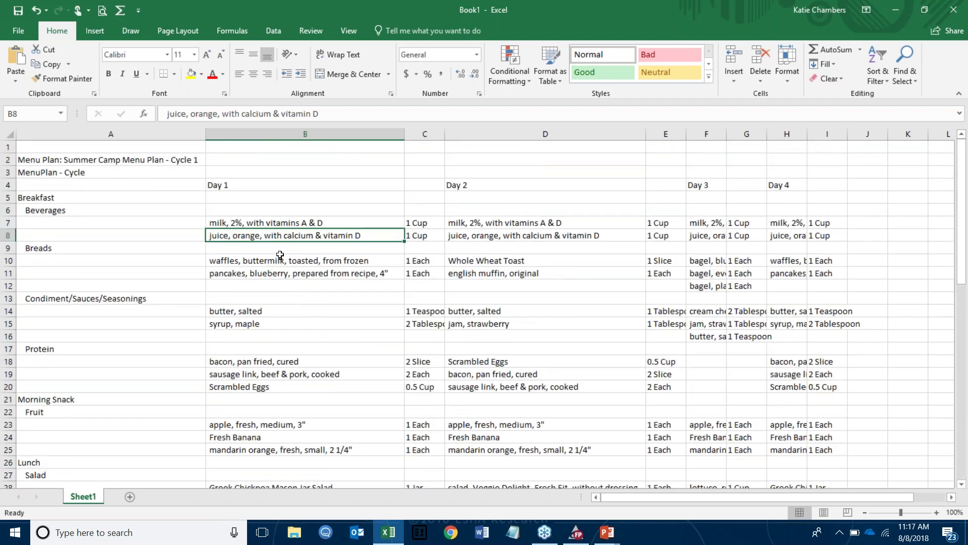
- Fill the Day 1, Day 2 and Breakfast heading cells with yellow
left_click(267, 188)
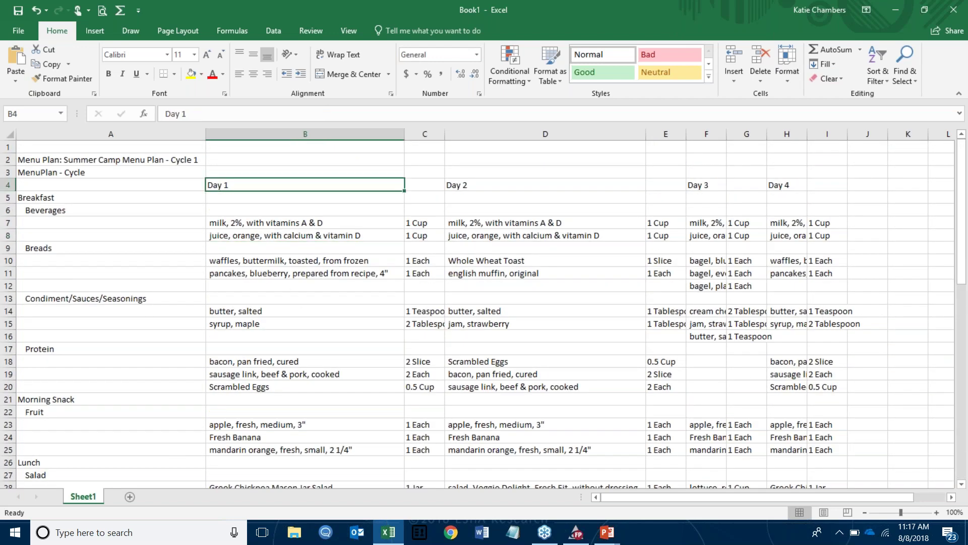
left_click(191, 74)
left_click(480, 190)
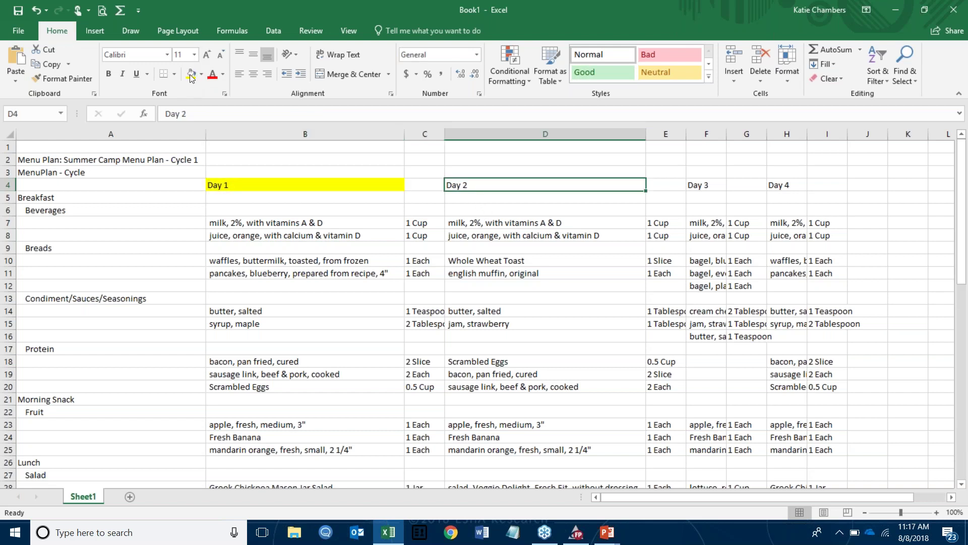
left_click(191, 74)
left_click(46, 199)
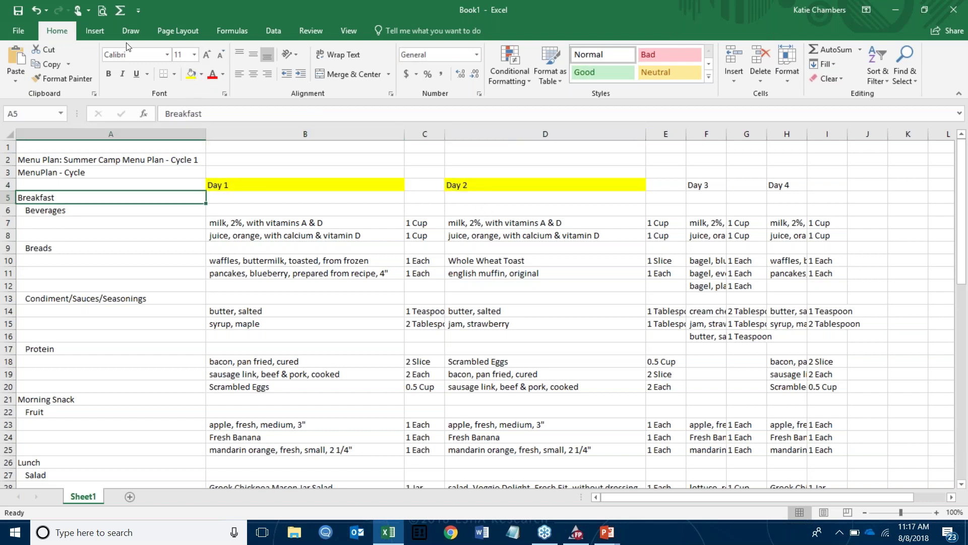
left_click(191, 73)
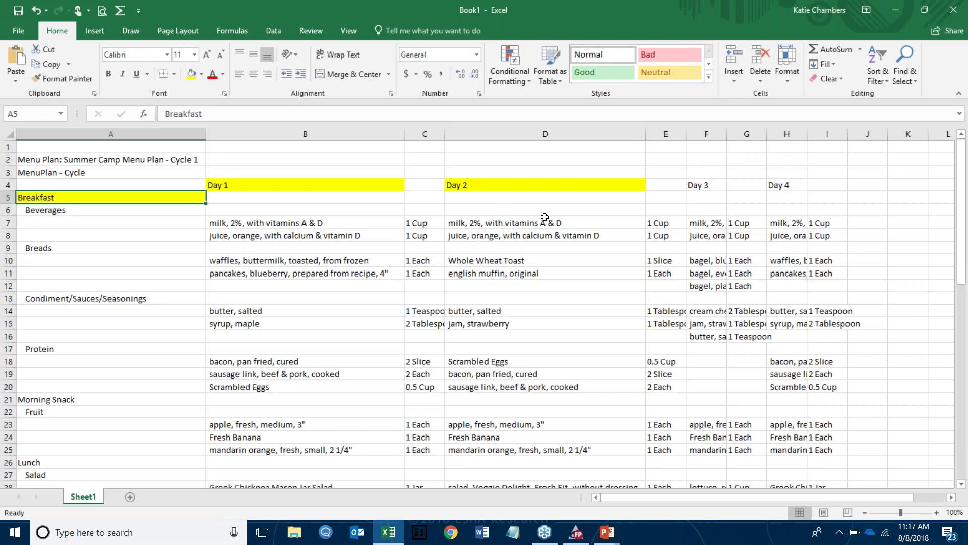
- Return to The Food Processor, switch the Summer Camp Menu Plan to Day 1 and open its Spreadsheet report
left_click(898, 10)
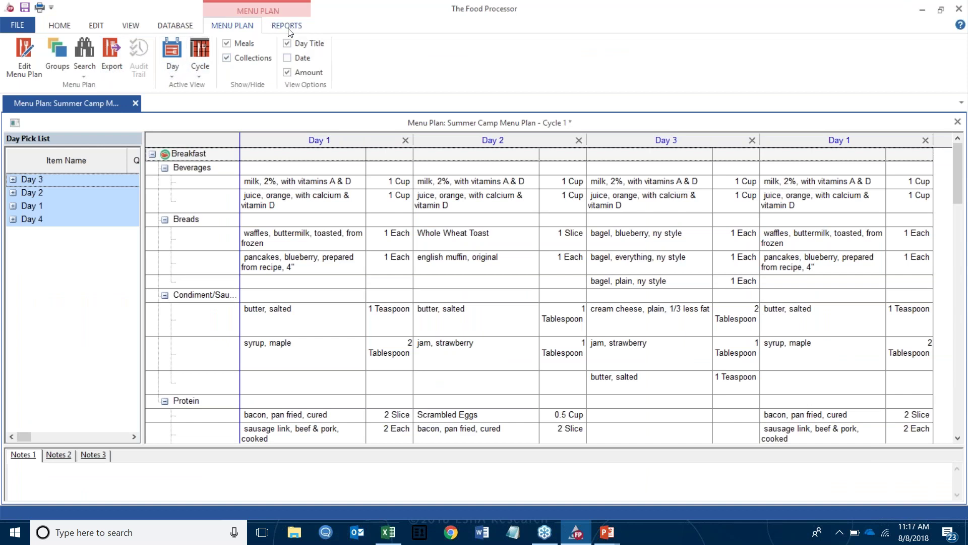
left_click(173, 76)
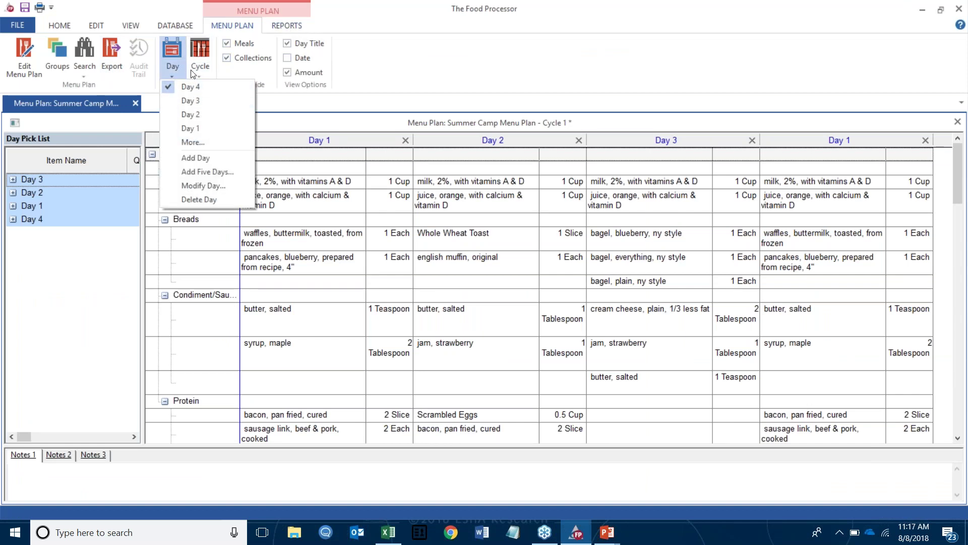
left_click(189, 129)
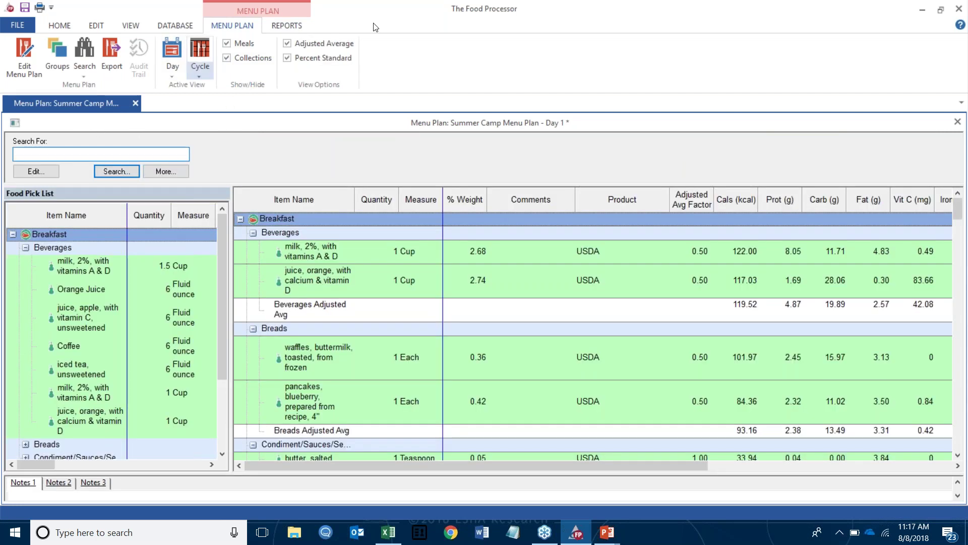
left_click(298, 25)
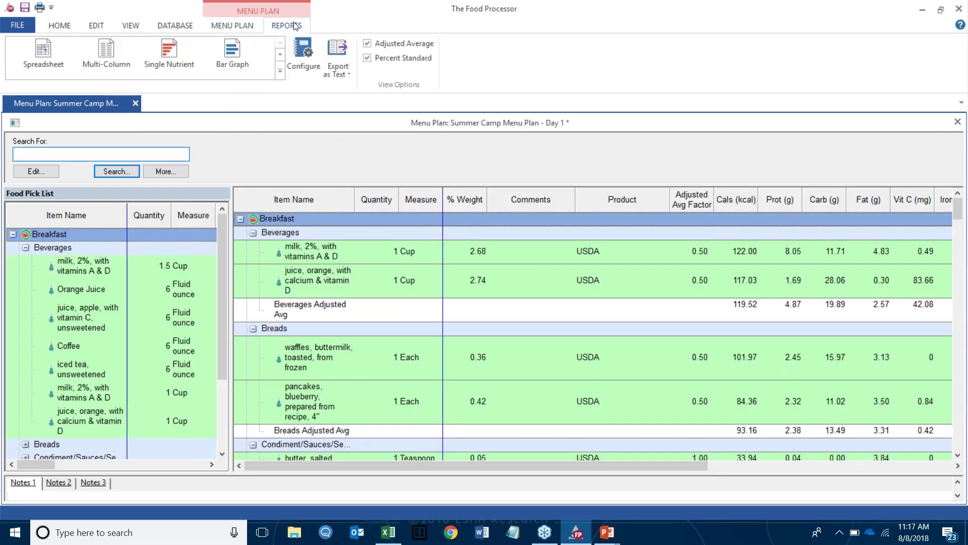
left_click(42, 52)
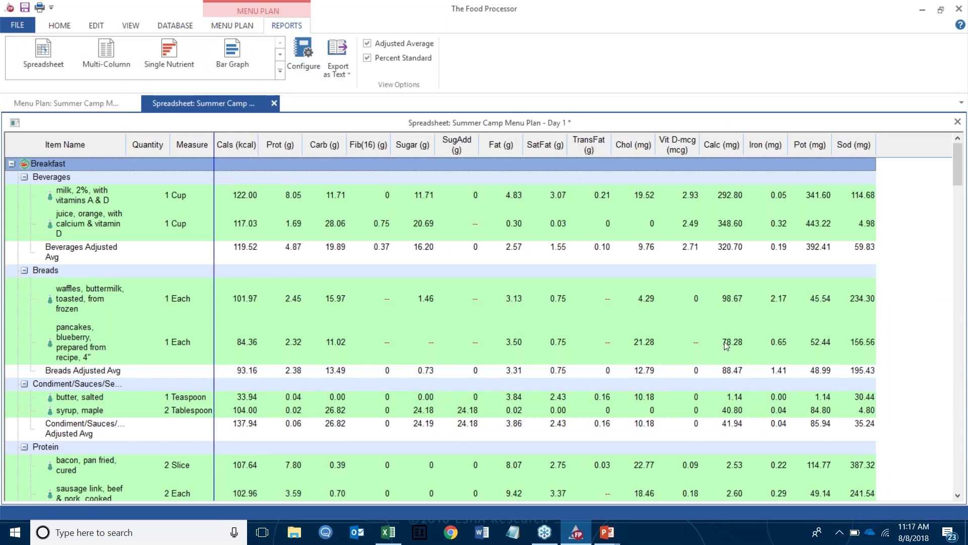
- Collapse all meals in the Spreadsheet report, leaving only Breakfast and its Beverages collection expanded to examine their nutrient averages
right_click(898, 269)
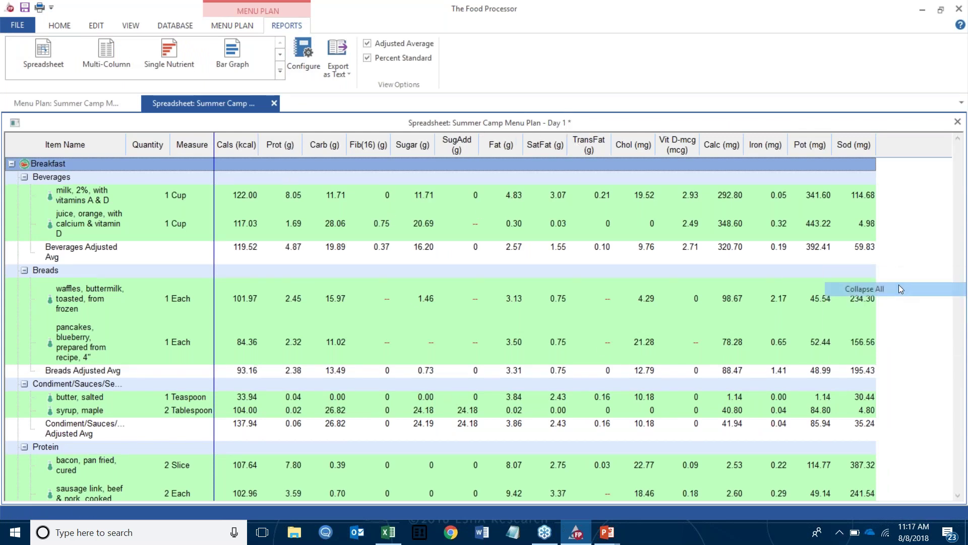
left_click(898, 285)
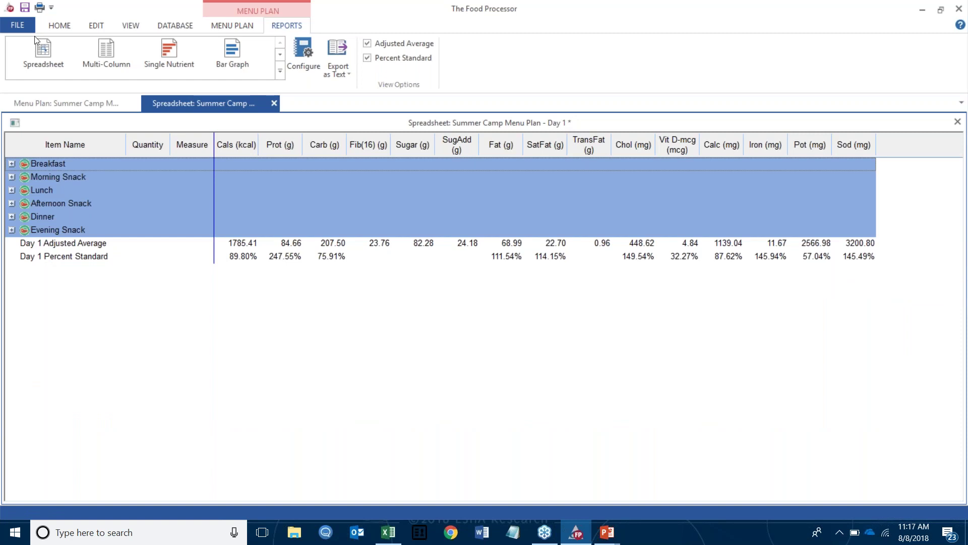
left_click(12, 164)
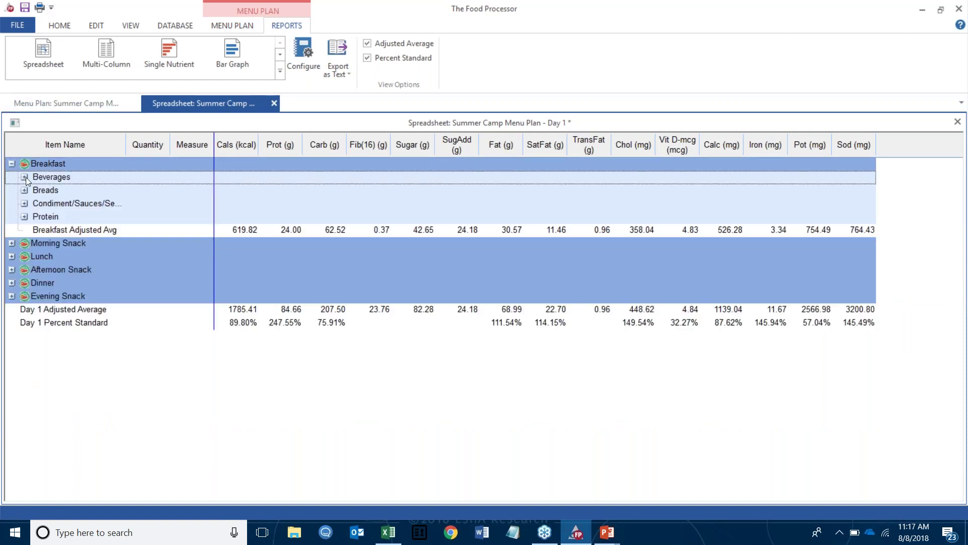
left_click(24, 177)
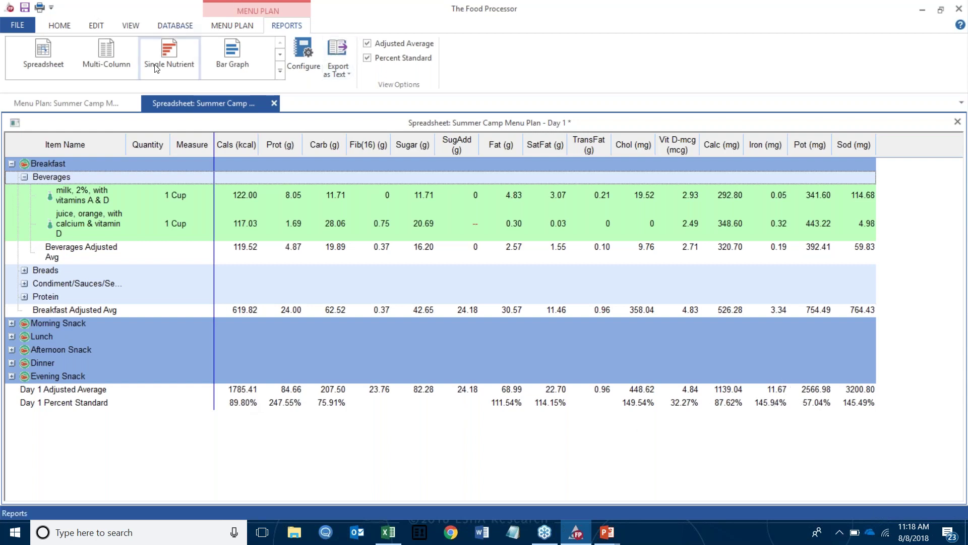
- Open the Multi-Column report for Day 1, followed by the Single Nutrient report set to Cholesterol
left_click(115, 55)
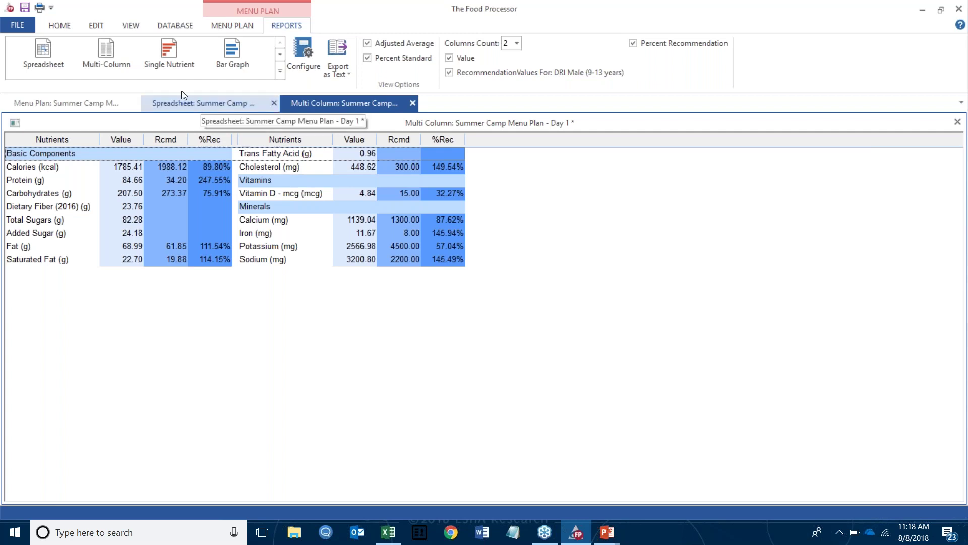
left_click(169, 53)
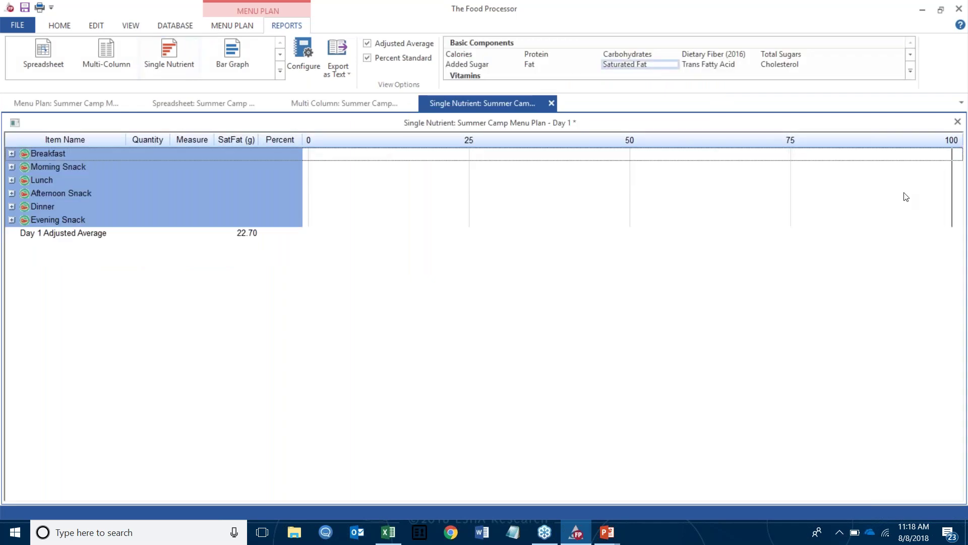
left_click(793, 69)
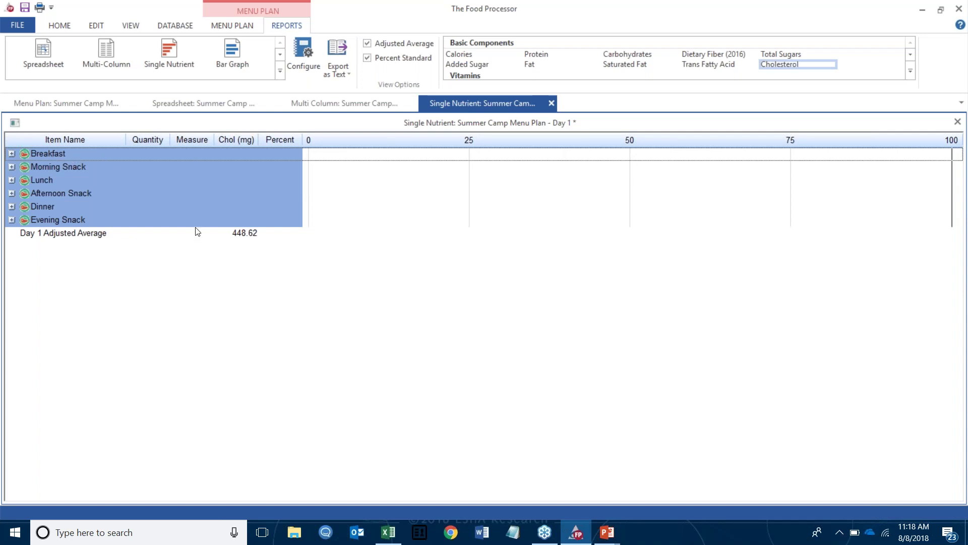
- Expand Breakfast, Lunch and Dinner in the Single Nutrient report to compare each meal's share of the day's cholesterol
left_click(12, 154)
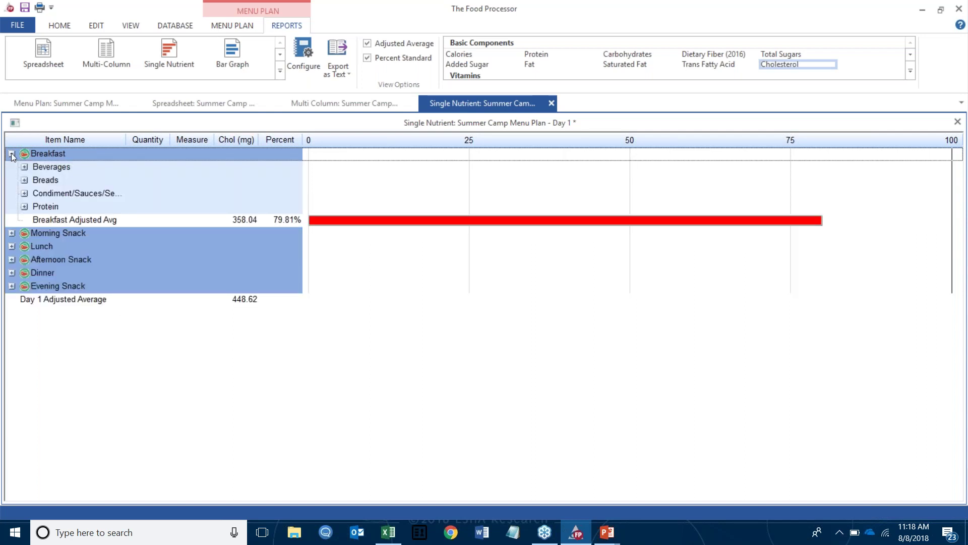
left_click(12, 246)
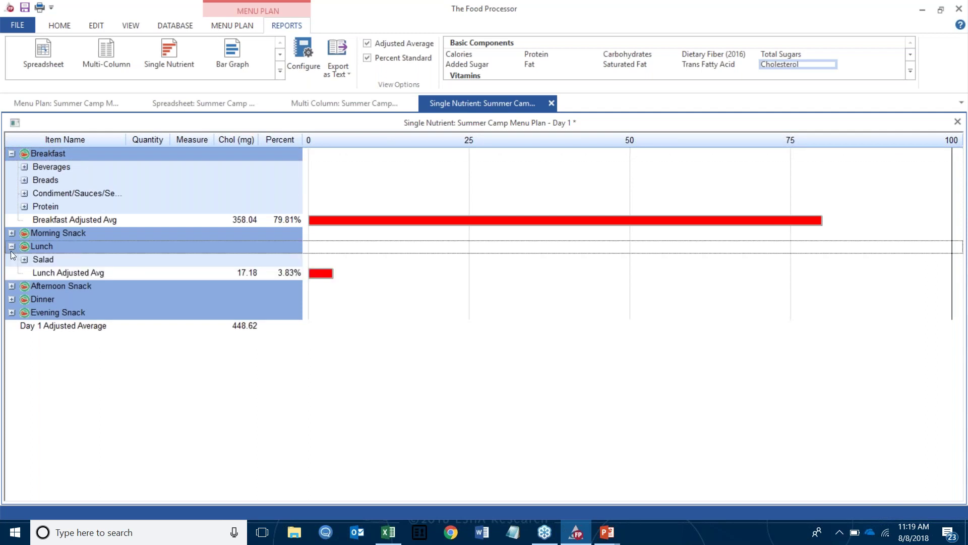
left_click(11, 299)
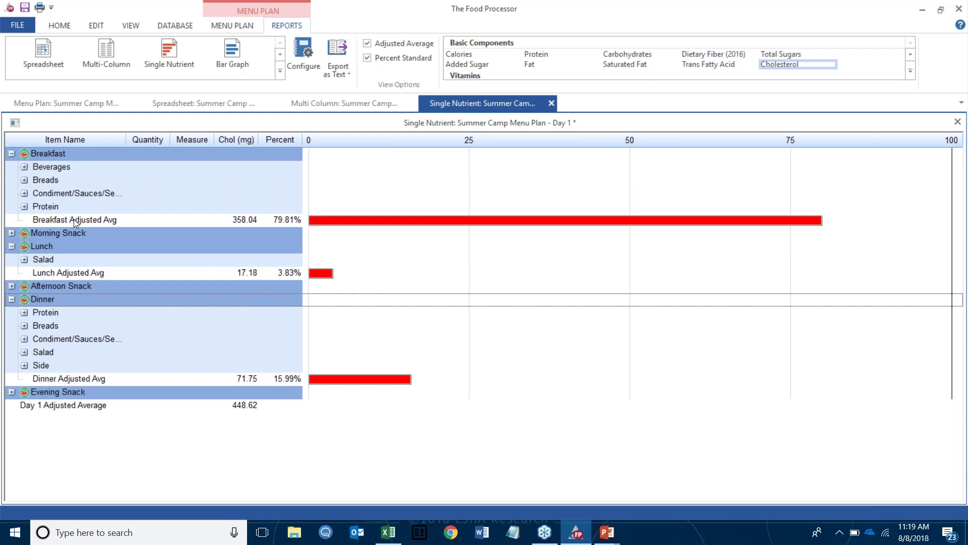
- Expand Breakfast's Beverages, Breads, Condiment/Sauces/Seasonings and Protein collections to examine how much cholesterol each food contributes
left_click(24, 166)
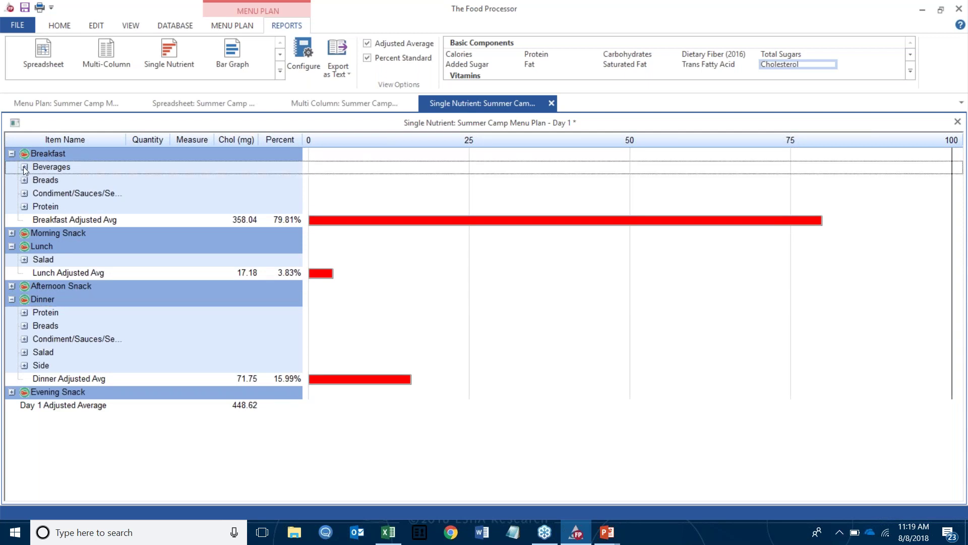
left_click(24, 259)
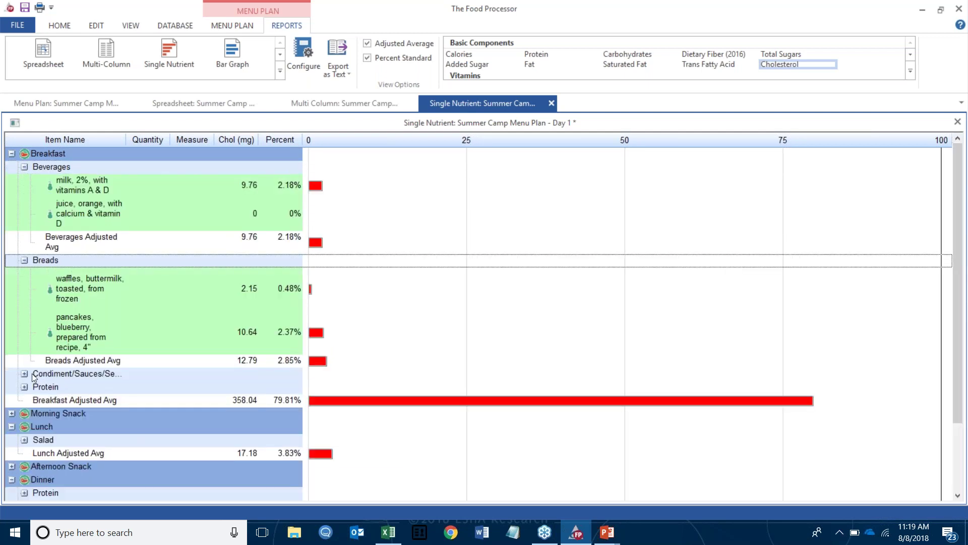
left_click(23, 373)
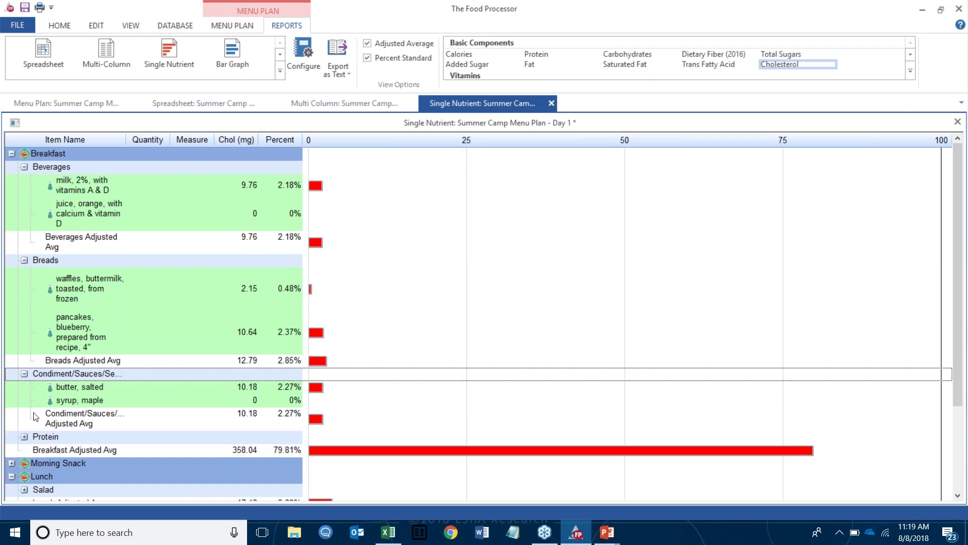
left_click(23, 436)
scroll(532, 305, "down", 5)
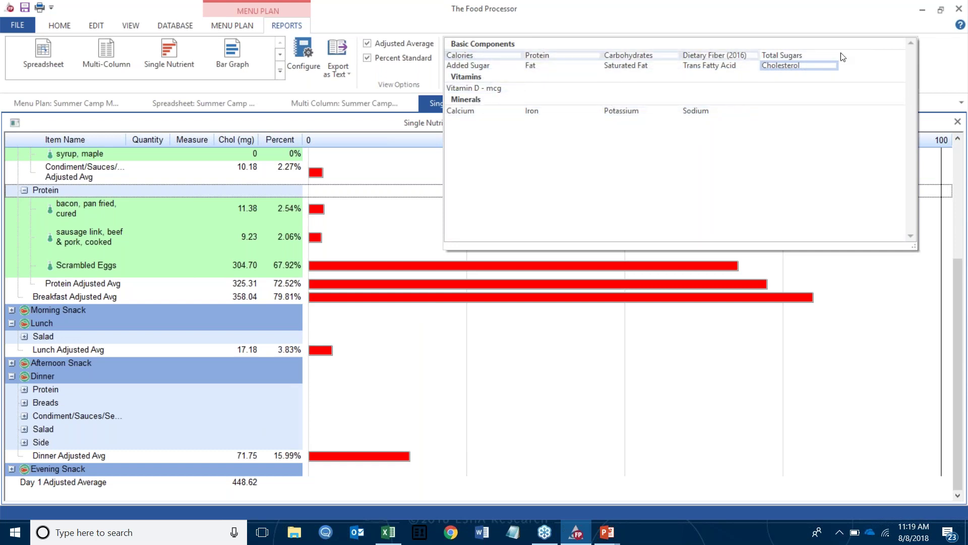
left_click(688, 416)
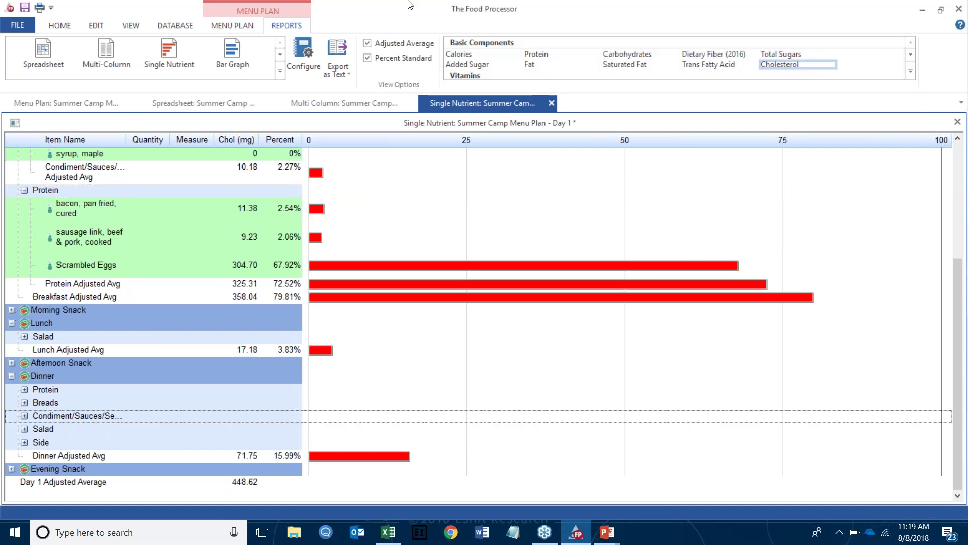
- Open the Bar Graph report for Day 1 to compare its nutrients with the RDA/AI recommendations
left_click(230, 56)
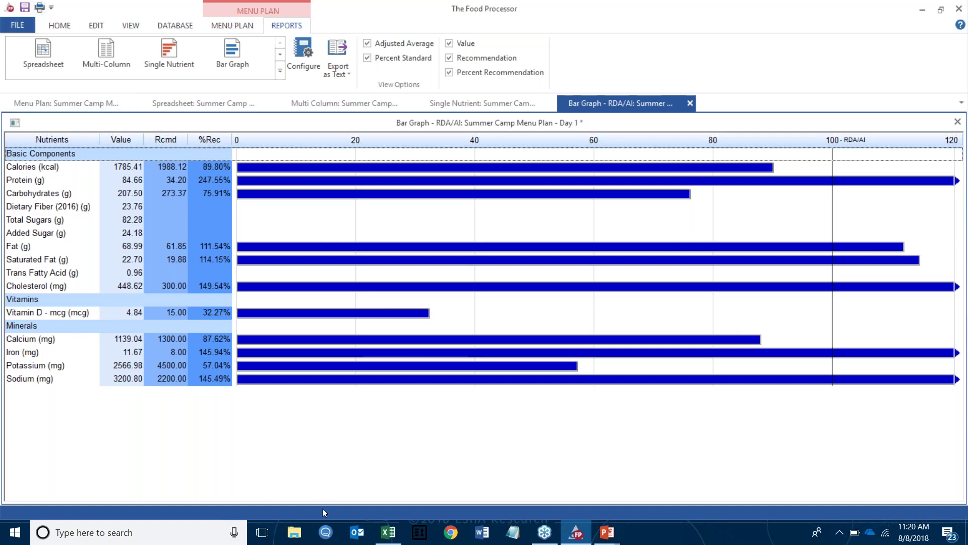
- Create a new person record with first name Summer, last name Camp and age 12
left_click(17, 29)
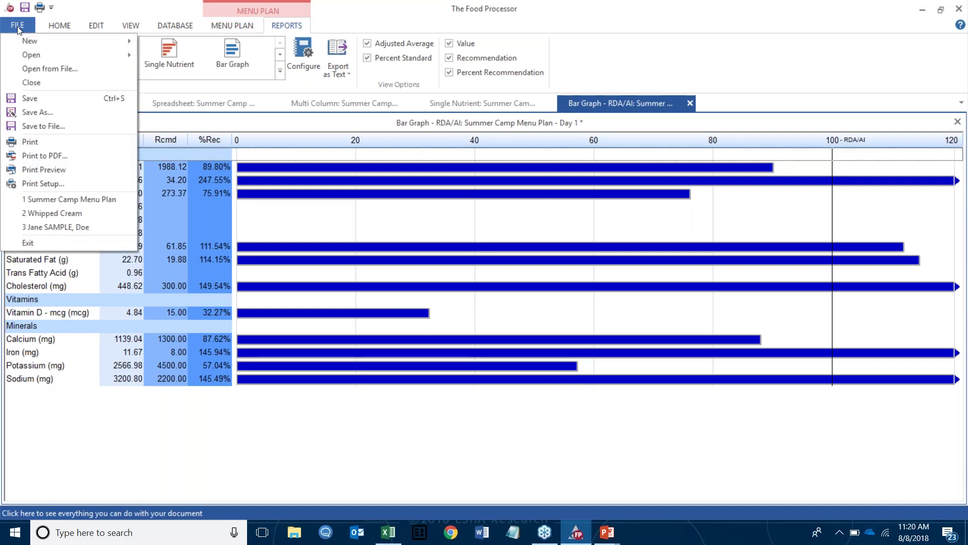
mouse_move(37, 40)
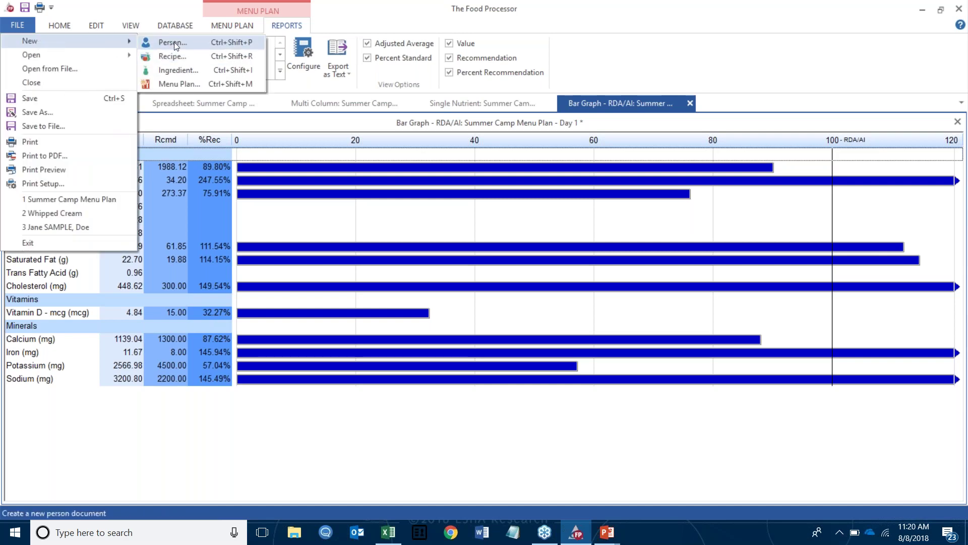
left_click(175, 46)
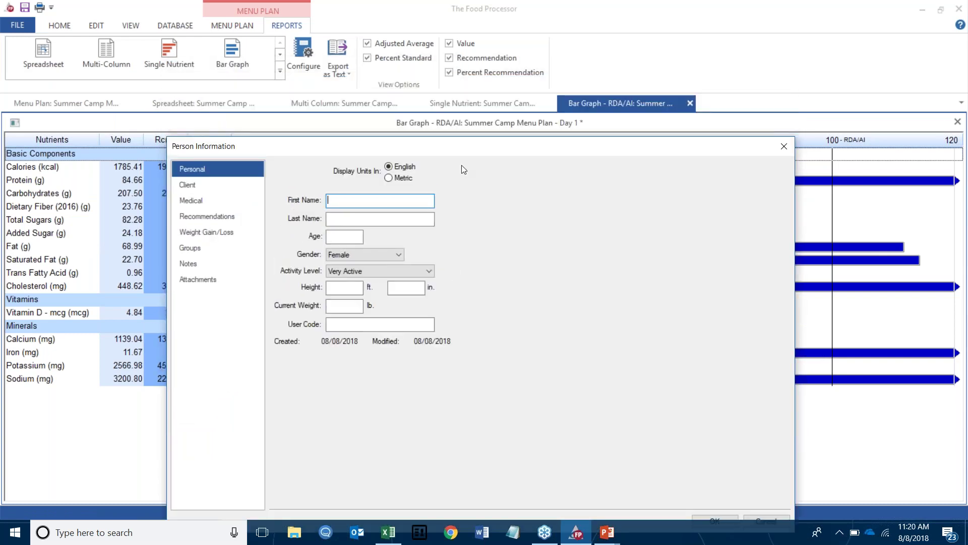
type("Summer")
key("Tab")
type("Camp")
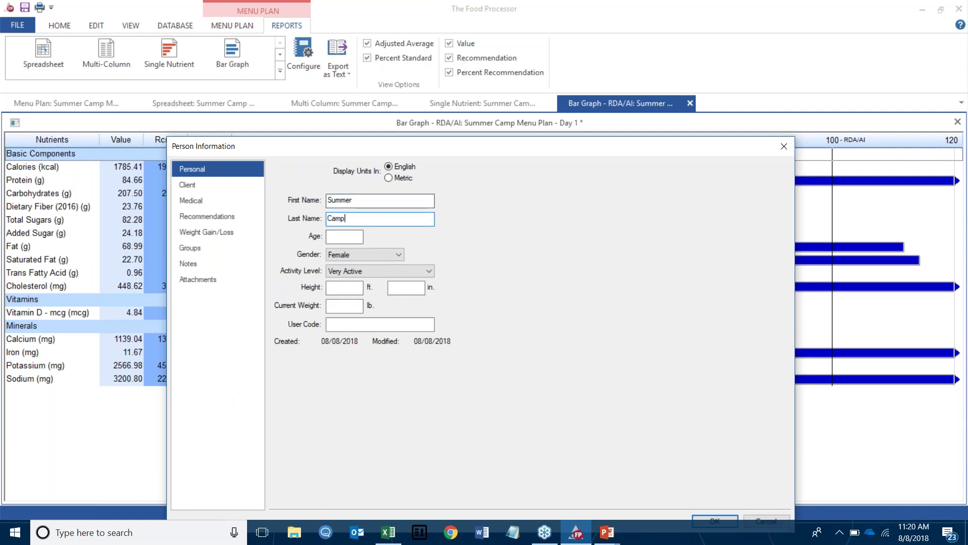
key("Tab")
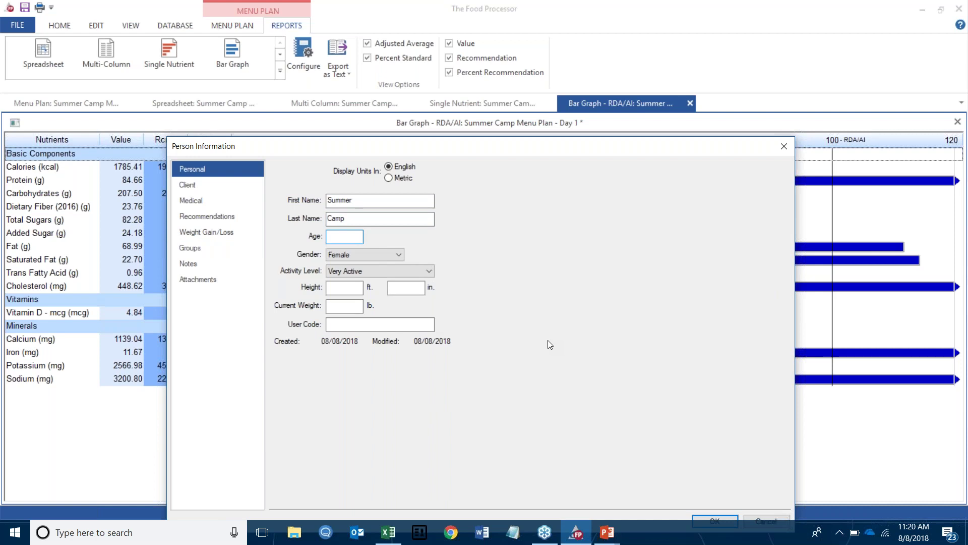
type("12")
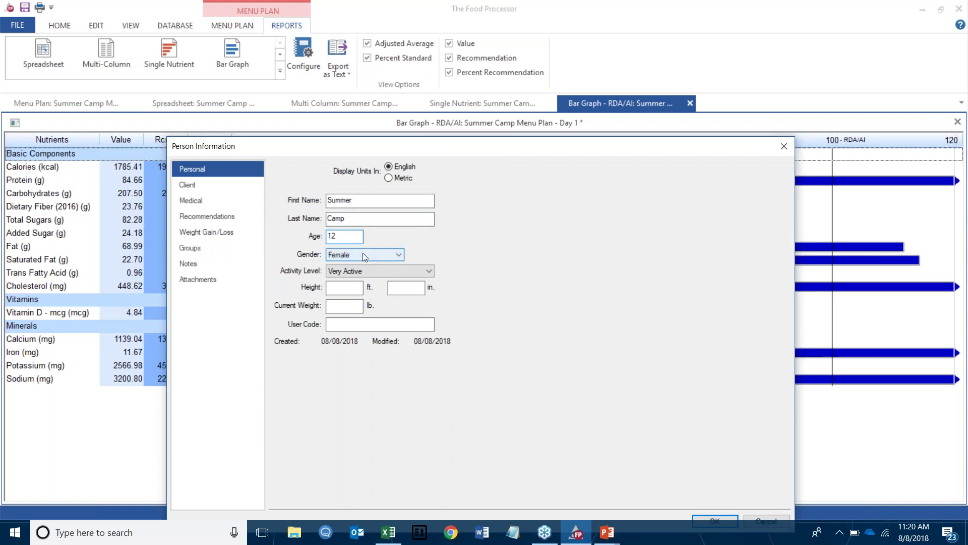
- Set the person's activity level to Moderately Active, height to 4 ft 8 in and current weight to 100 lb
left_click(365, 270)
left_click(362, 299)
key("Tab")
type("4")
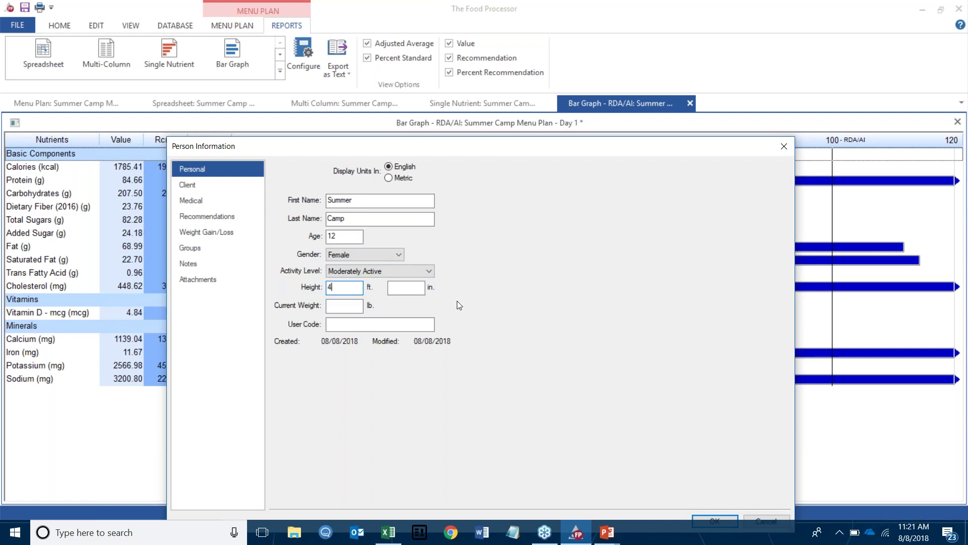
type("8")
left_click(359, 304)
type("100")
- Override the person's recommended Calories with 1988 kcal, moving the dialog clear of the report's recommendation values
left_click(212, 215)
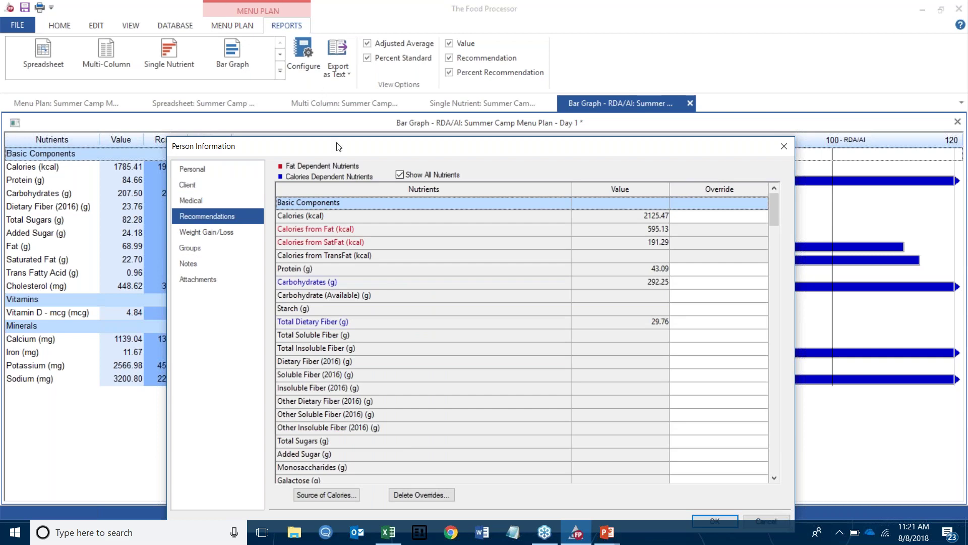
left_click_drag(370, 153, 454, 101)
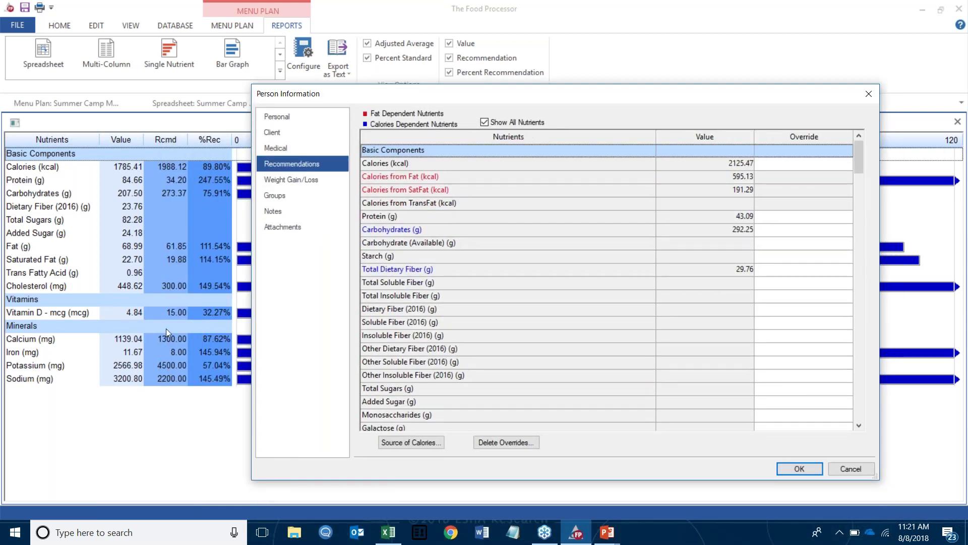
left_click(802, 165)
type("1988")
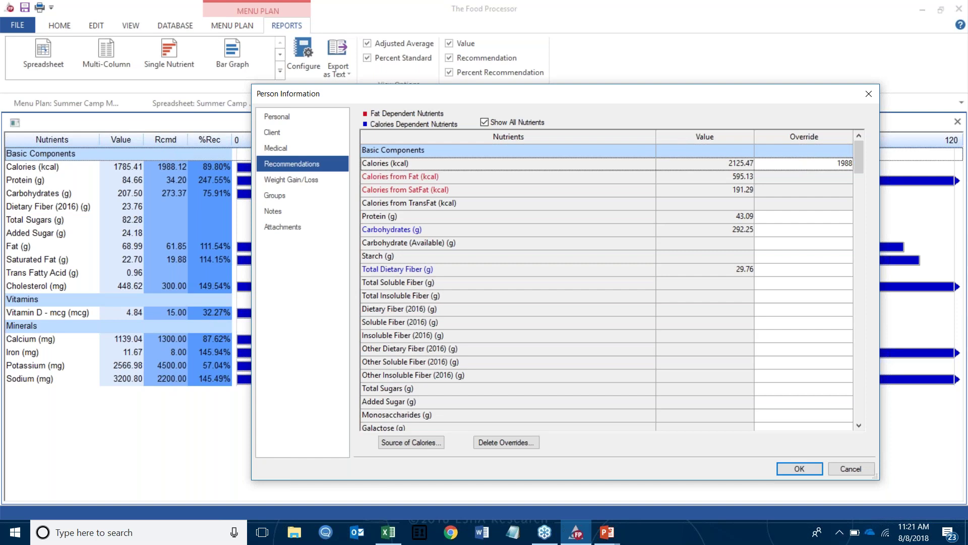
- Set the person's Calories override to 1988.12 kcal, update the Calorie-dependent nutrients accordingly and accept the person information
type(".12")
left_click(827, 244)
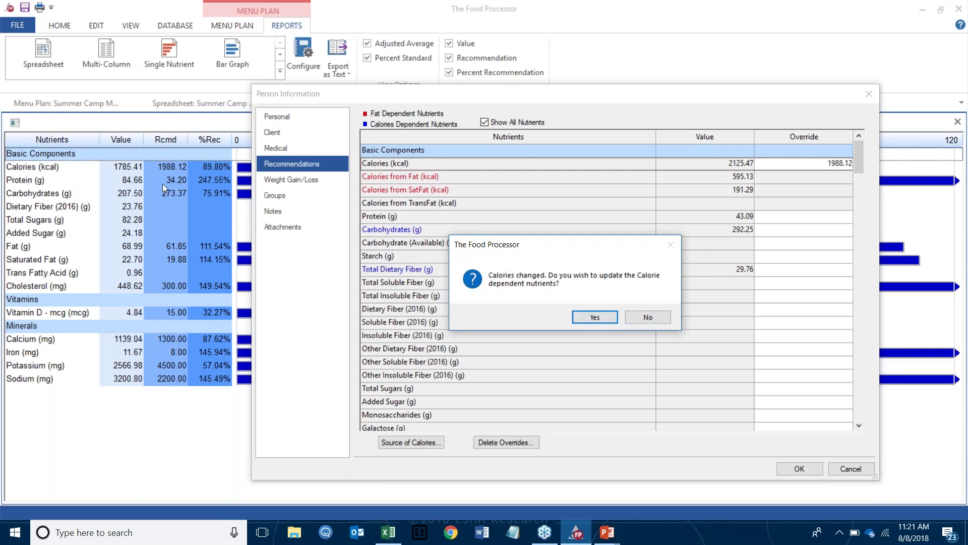
left_click(595, 317)
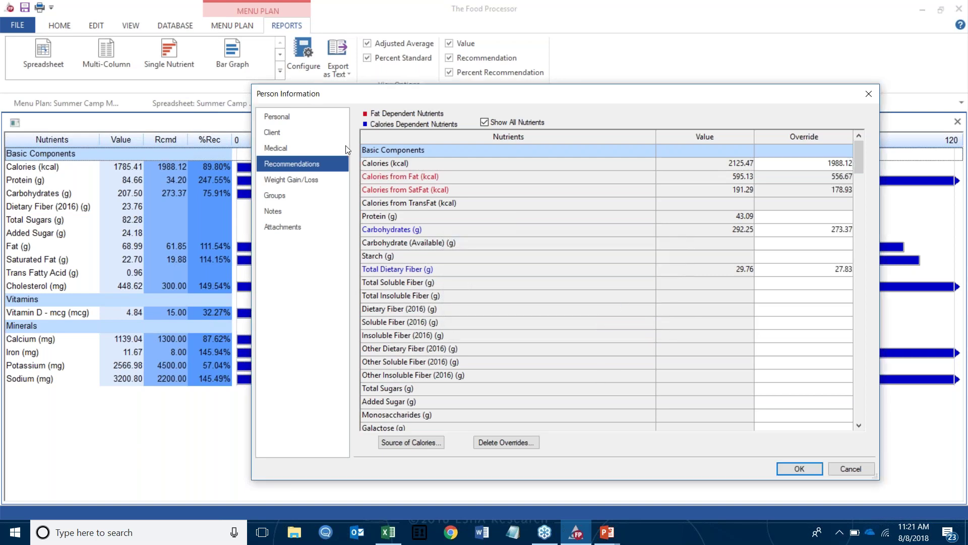
left_click(800, 469)
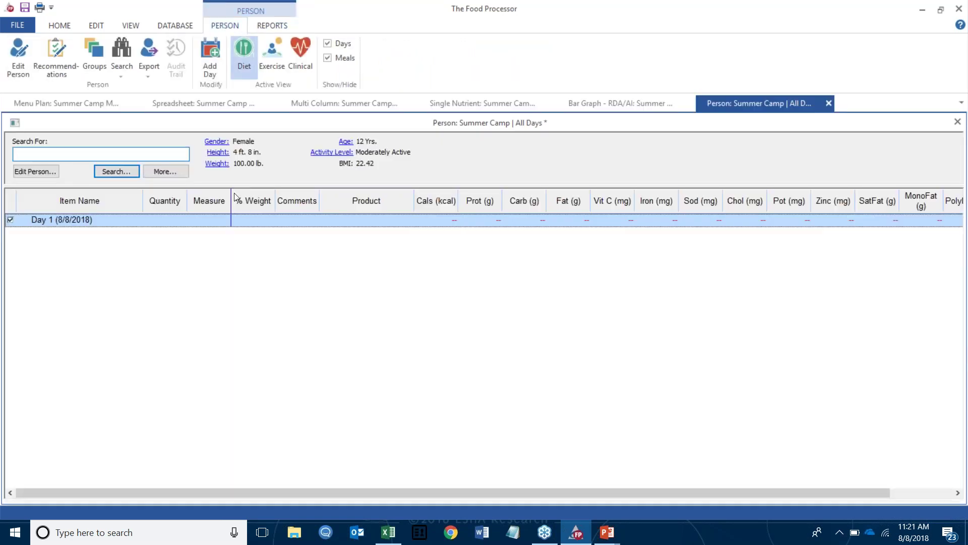
- Return to Day 1 of the Summer Camp Menu Plan and collapse all of its meals
left_click(198, 104)
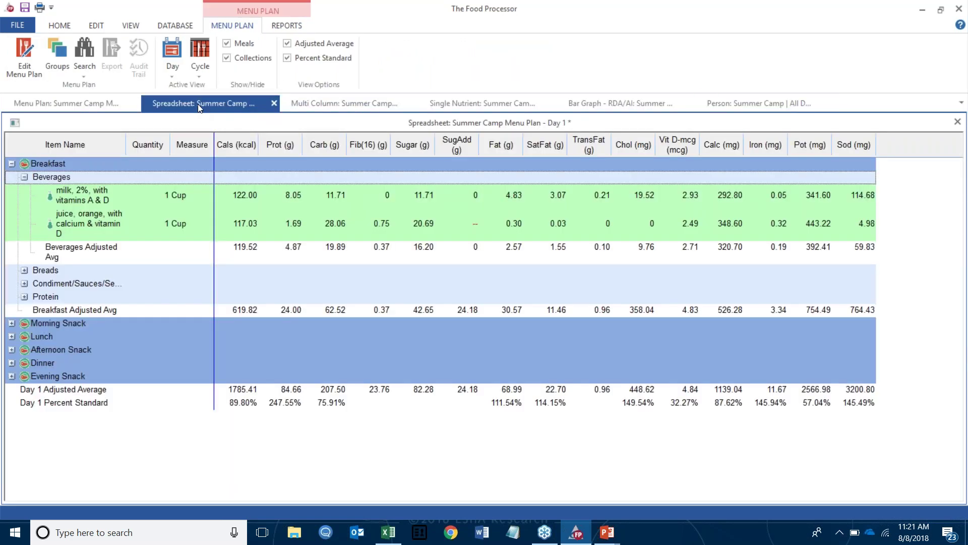
left_click(174, 77)
left_click(190, 87)
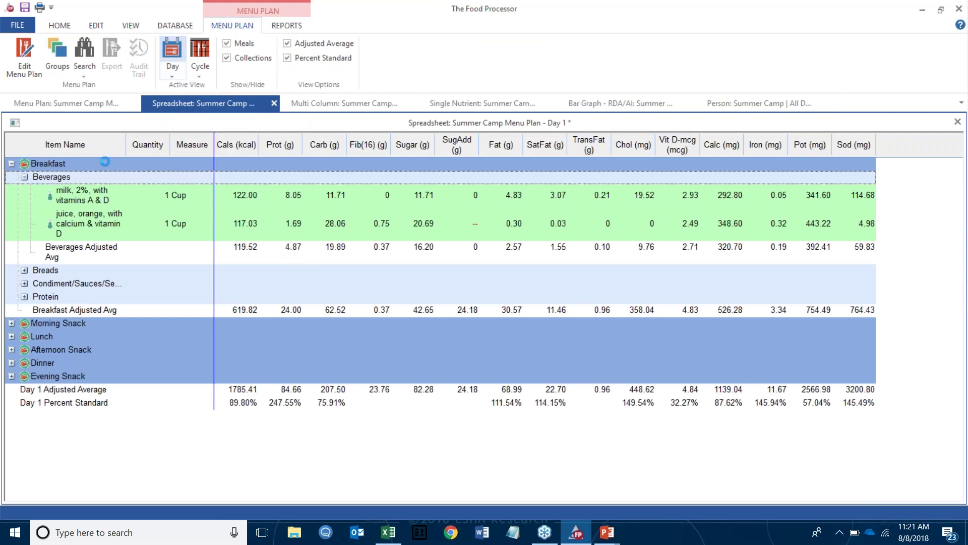
left_click(94, 103)
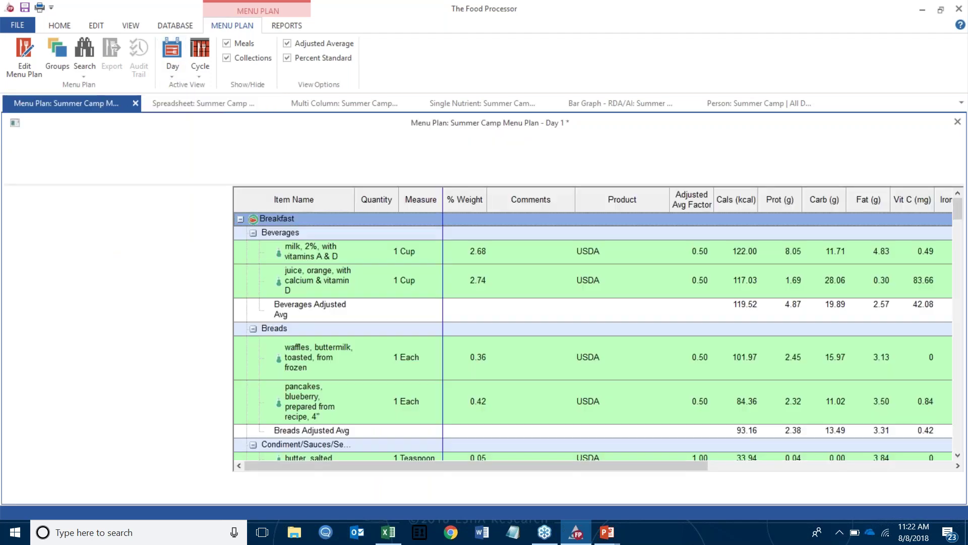
right_click(391, 291)
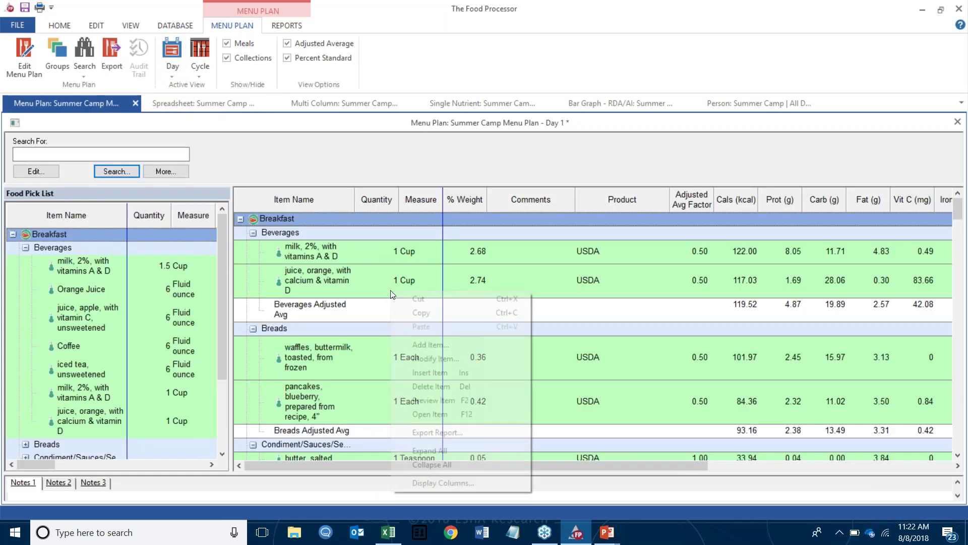
left_click(428, 464)
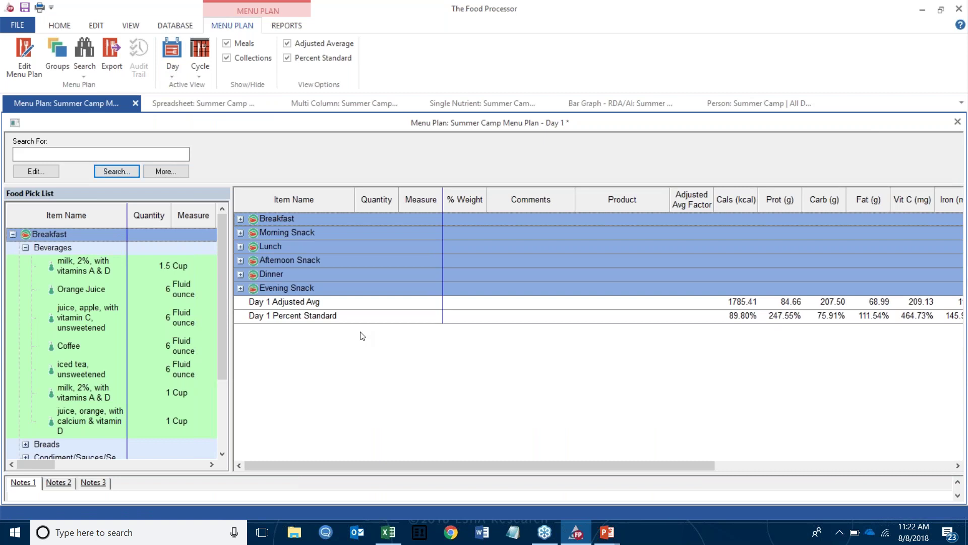
left_click(287, 291)
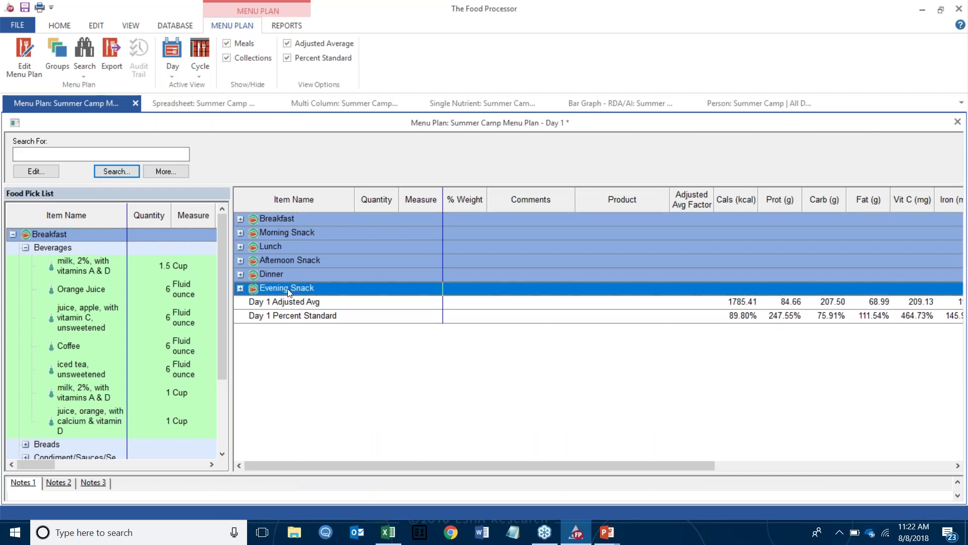
key("shift+Up")
key("shift+Up")
key("shift+Up")
key("shift+Up")
key("shift+Up")
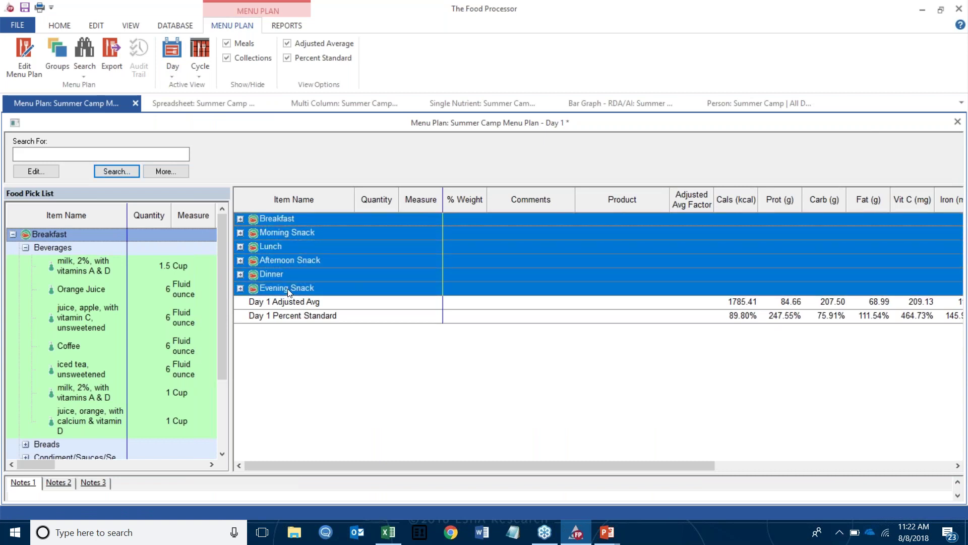
right_click(341, 242)
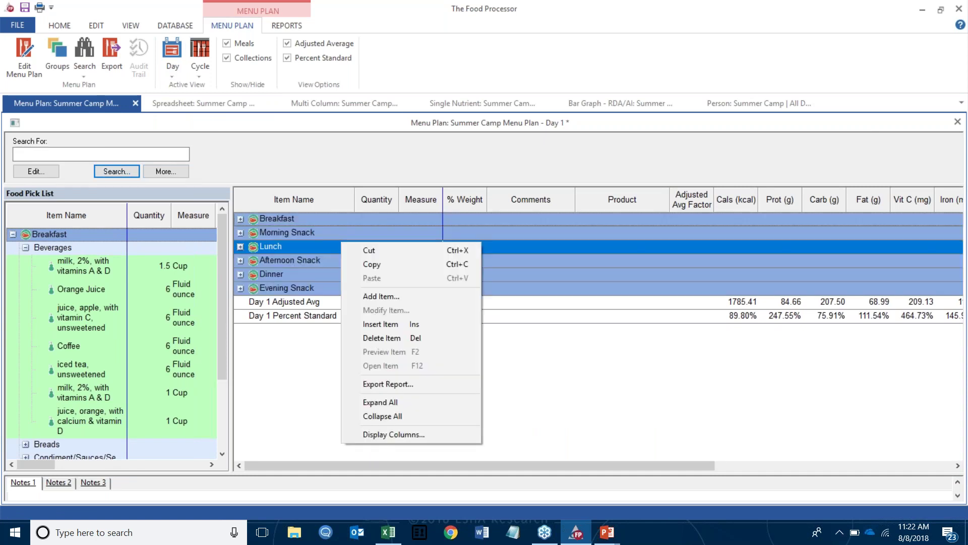
- Copy all six Day 1 meals, Breakfast through Evening Snack, from the menu plan and paste them into the Summer Camp person's Day 1
left_click(297, 292)
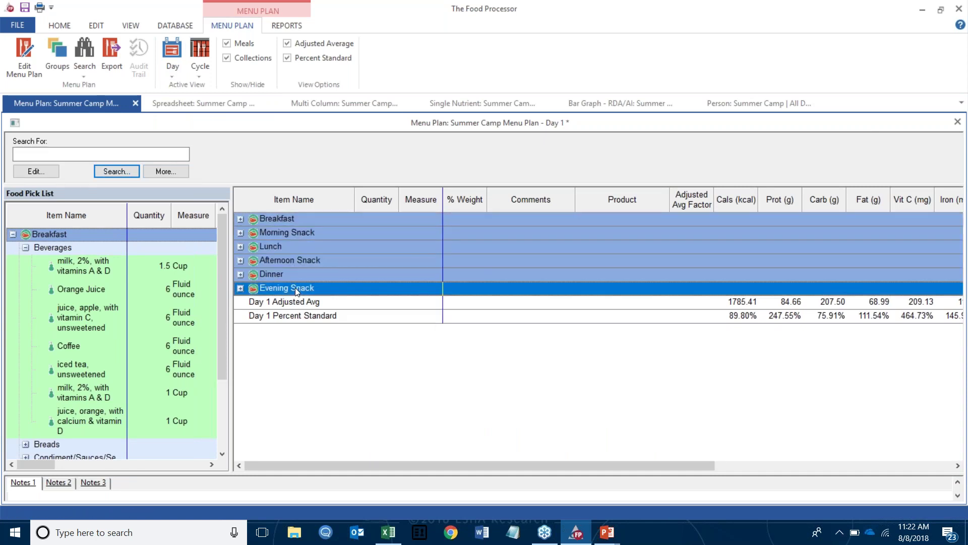
key("shift+Up")
key("shift+Up")
key("shift+Up")
key("shift+Up")
key("shift+Up")
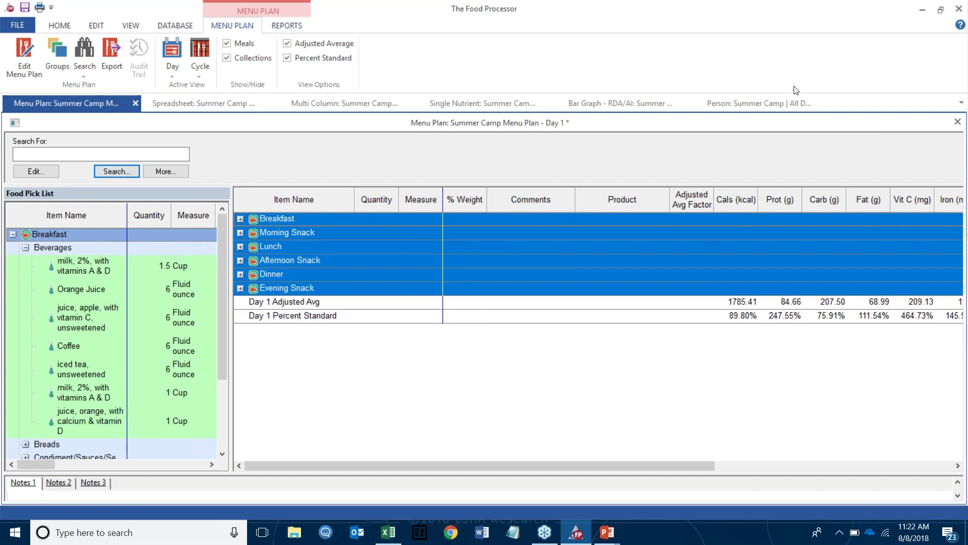
left_click(747, 103)
right_click(75, 218)
left_click(106, 254)
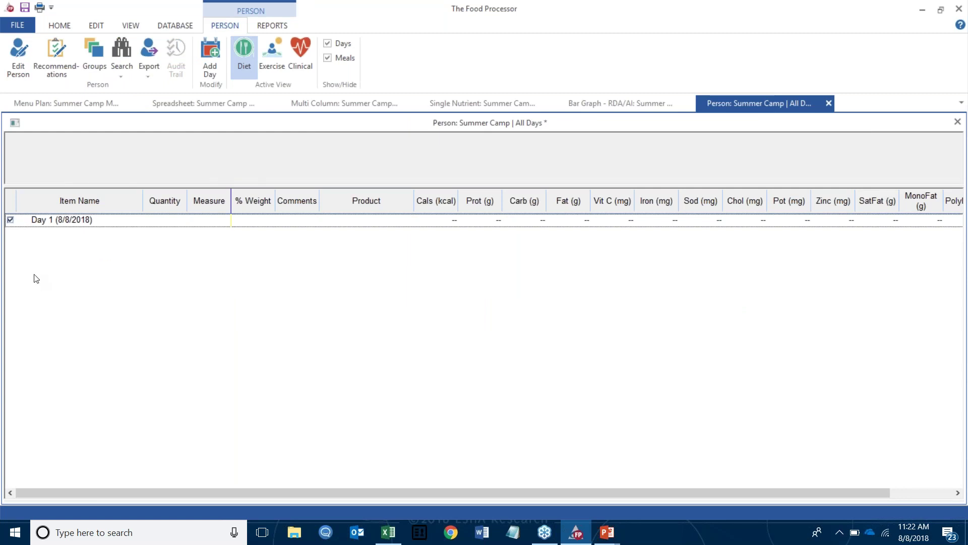
- Expand the person's Day 1 Breakfast and delete the orange juice with calcium and vitamin D from it
left_click(23, 219)
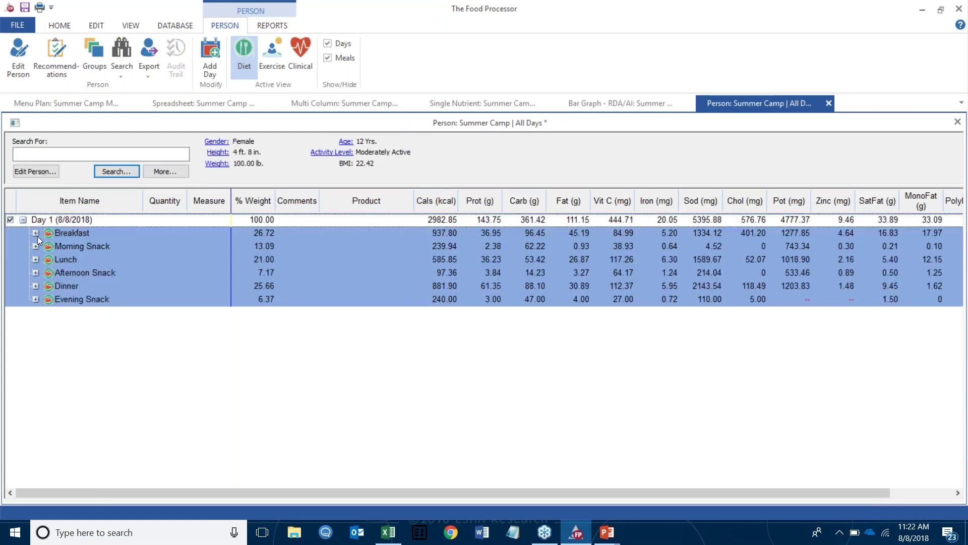
left_click(36, 233)
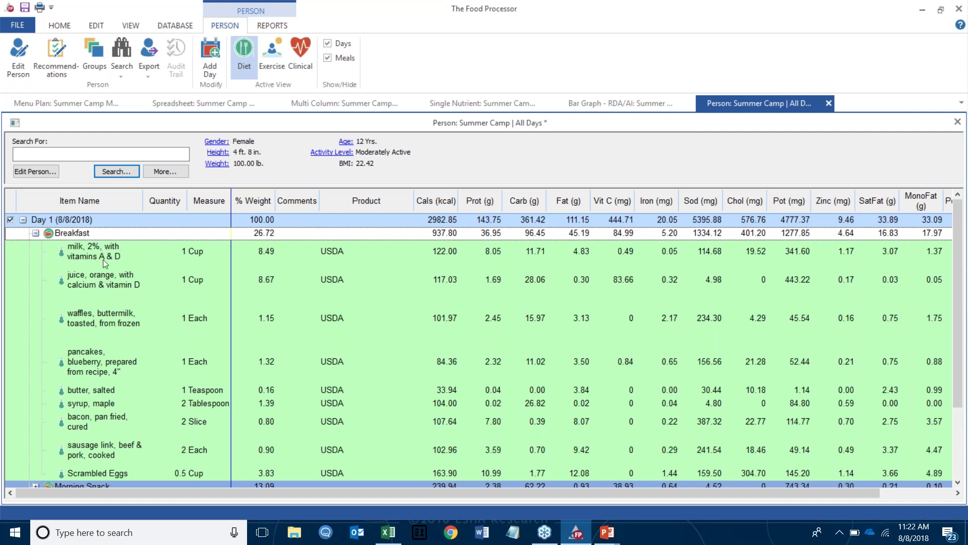
left_click(104, 277)
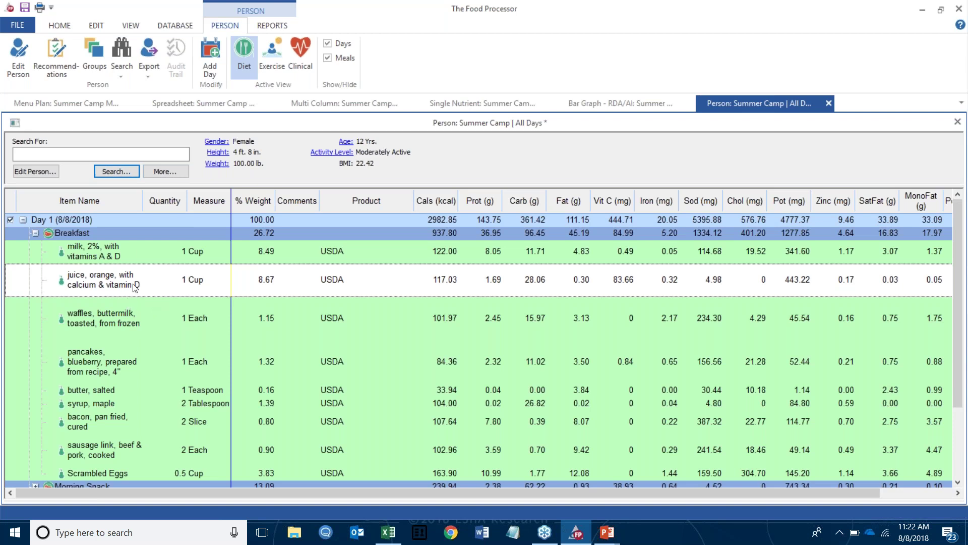
double_click(170, 284)
left_click(519, 289)
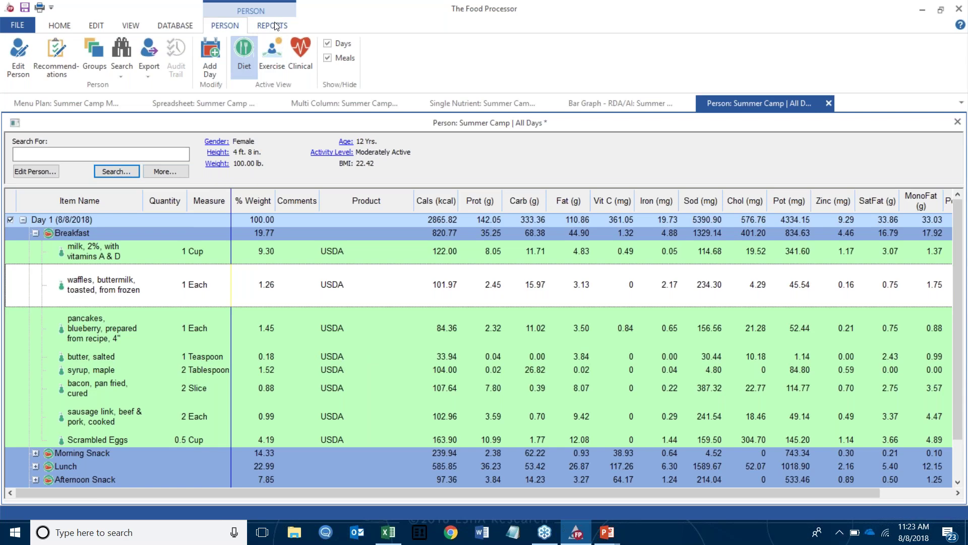
- Add Day 2 and Day 3 to the person's diet, collapsing the item list
left_click(212, 73)
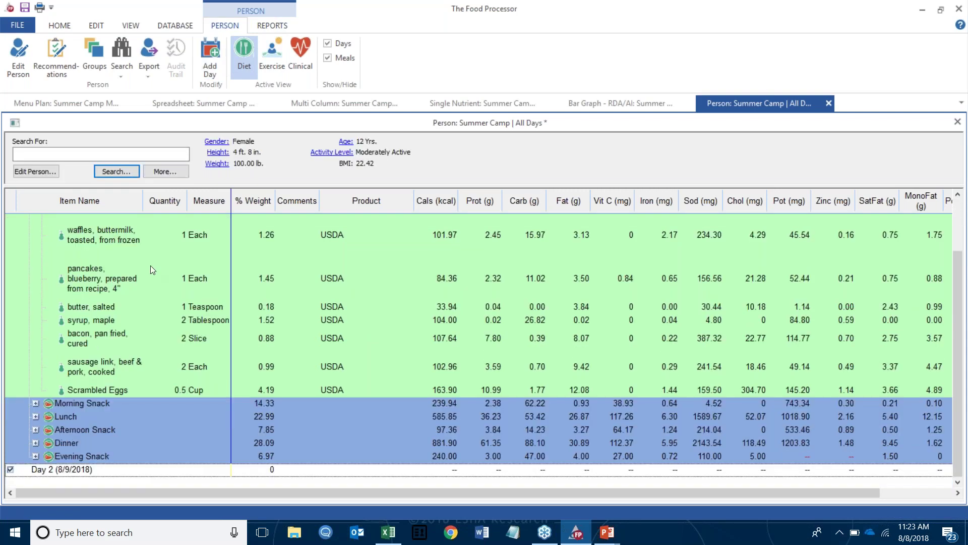
right_click(150, 265)
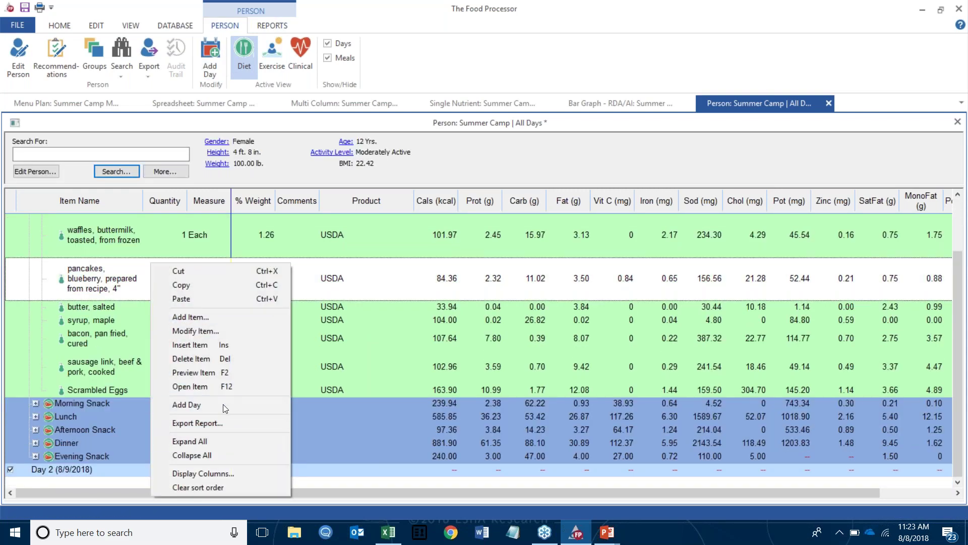
left_click(201, 455)
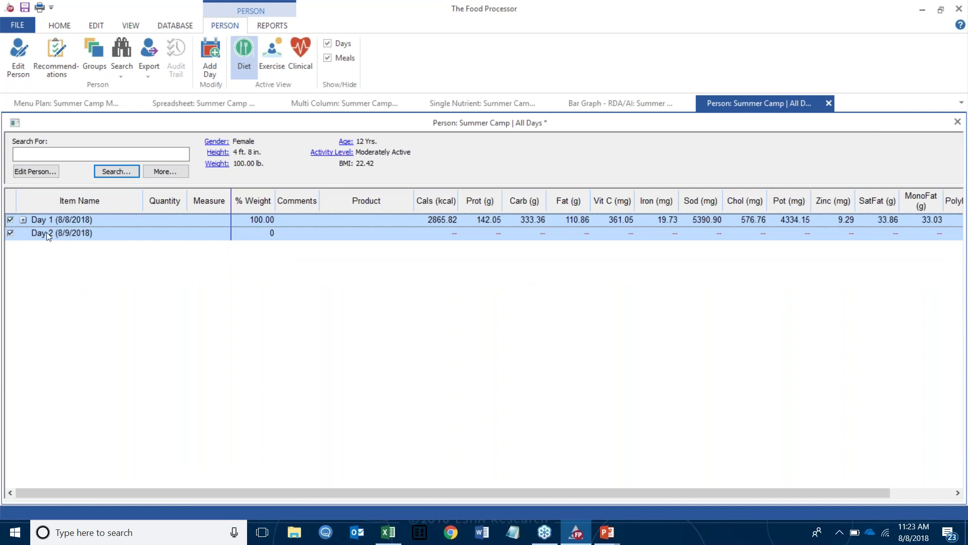
left_click(212, 76)
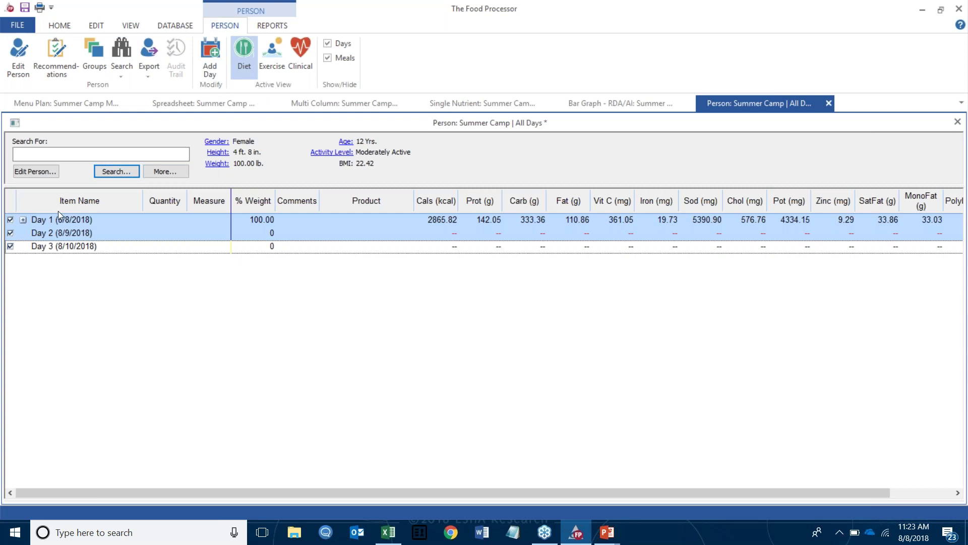
- Open the person's Spreadsheet report and collapse it to the daily totals, average and percent recommendation
left_click(273, 26)
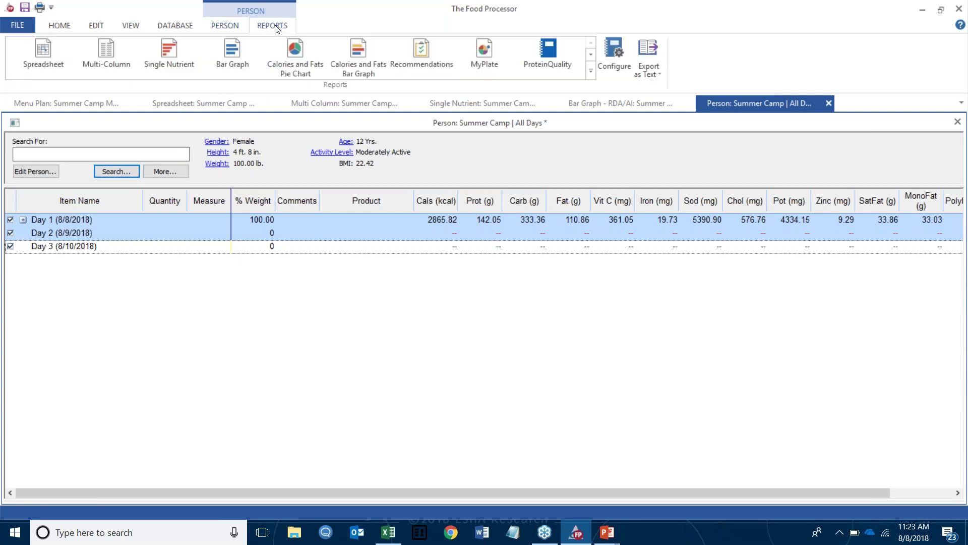
left_click(45, 53)
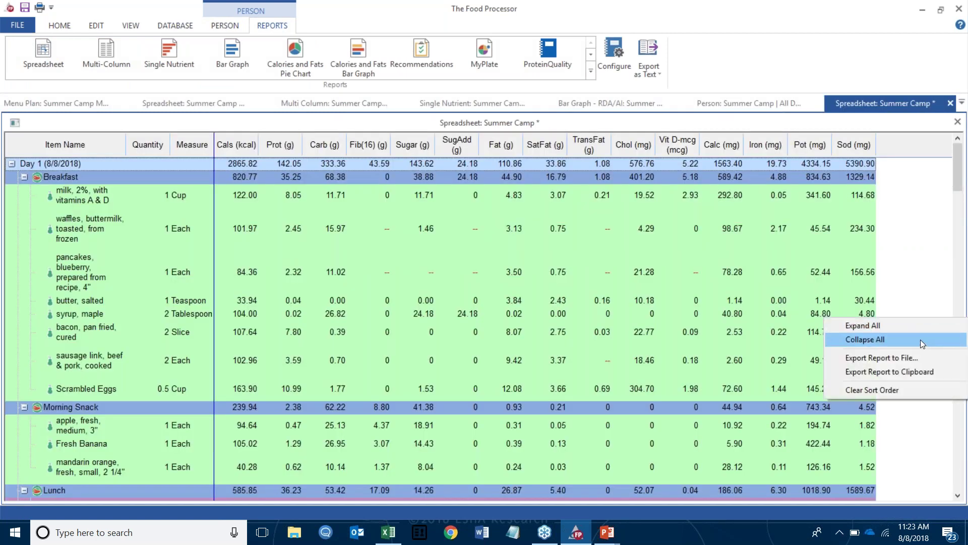
left_click(921, 340)
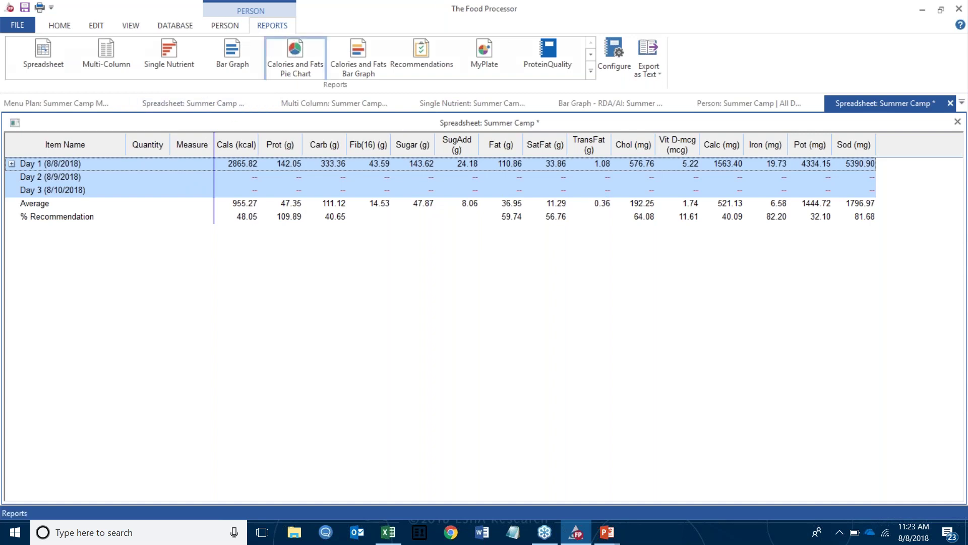
- Review the person's Calories and Fats pie chart, bar graph and MyPlate reports, and bring up the exported menu cycle in Excel
left_click(295, 55)
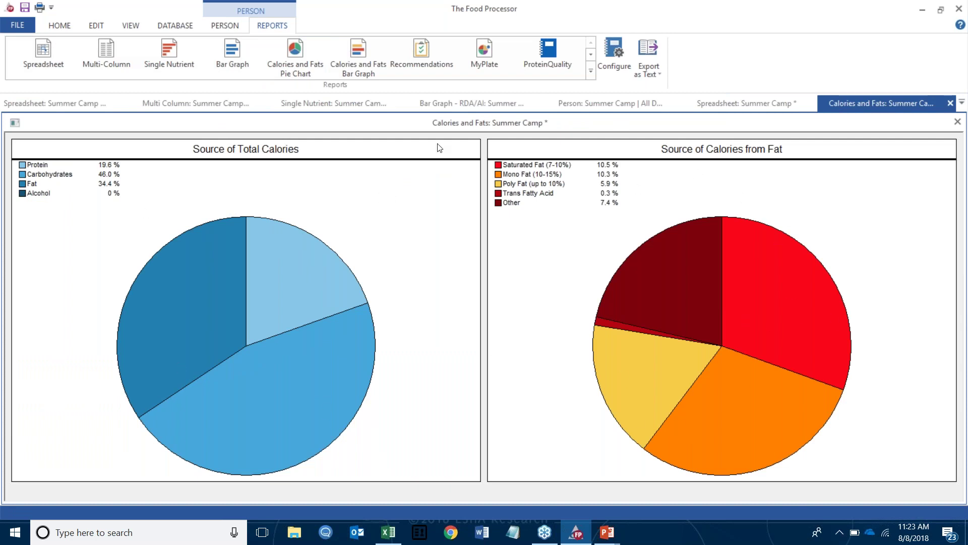
left_click(367, 54)
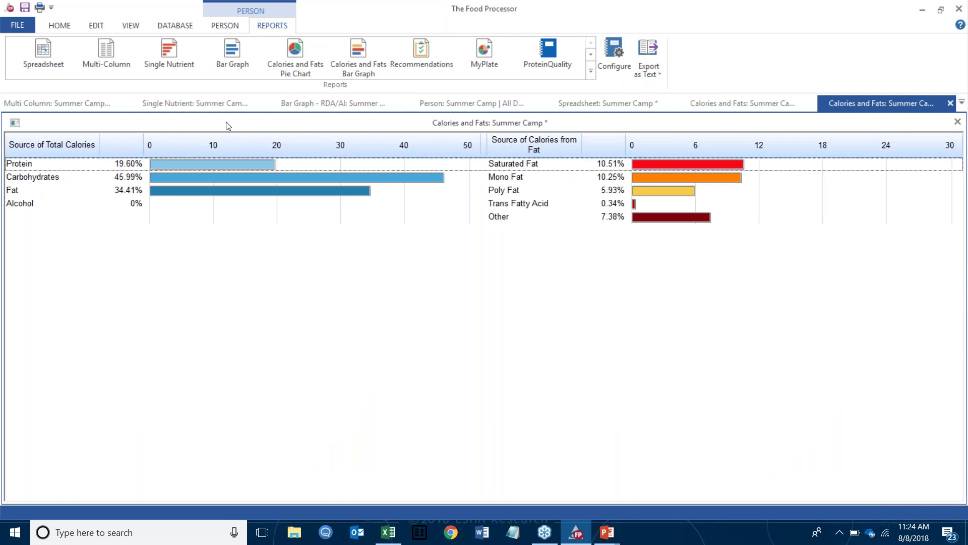
left_click(482, 78)
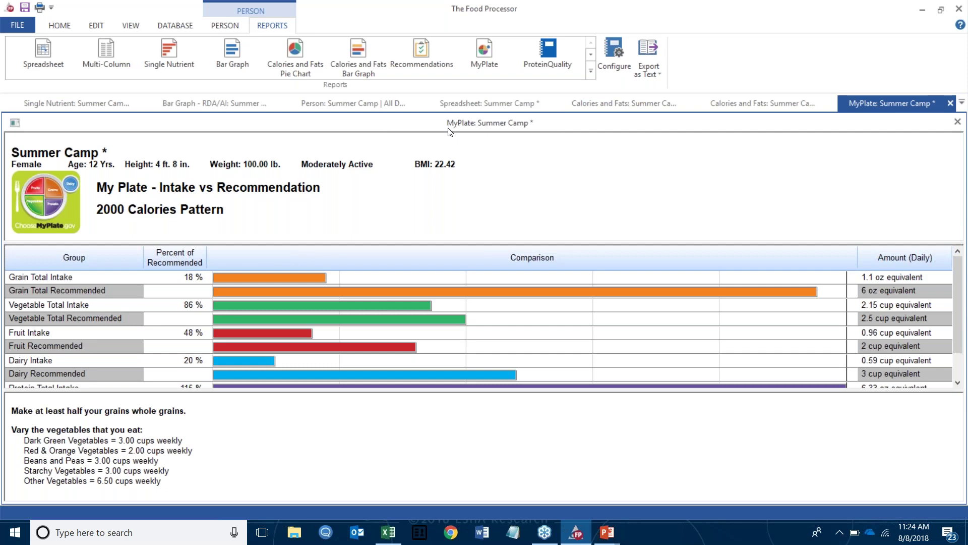
key("alt+Tab")
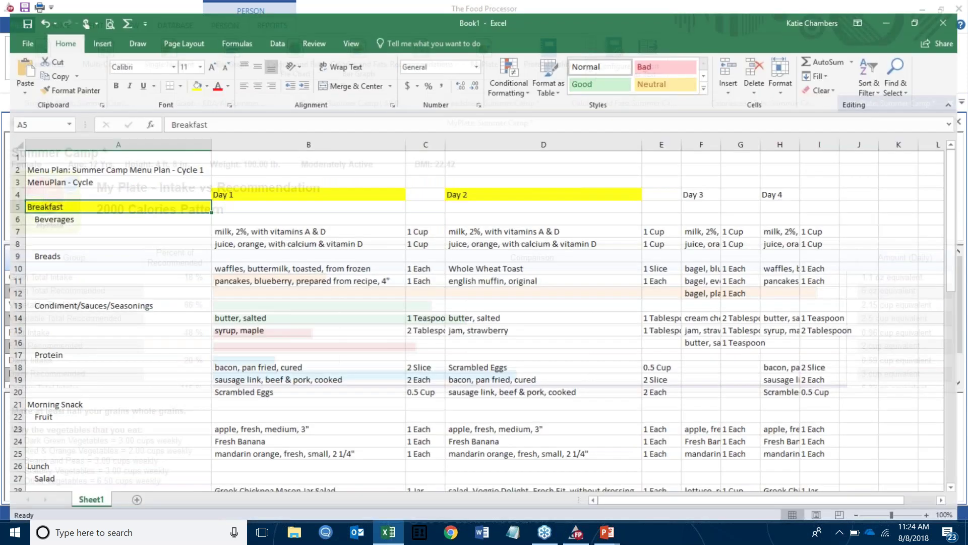
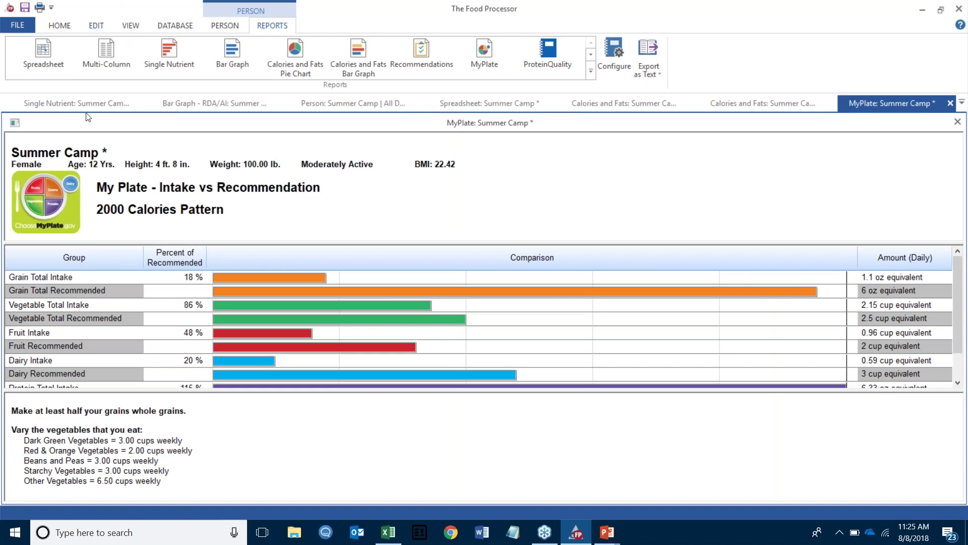
- Add a menu collection named New to the database
left_click(20, 25)
left_click(188, 28)
left_click(188, 30)
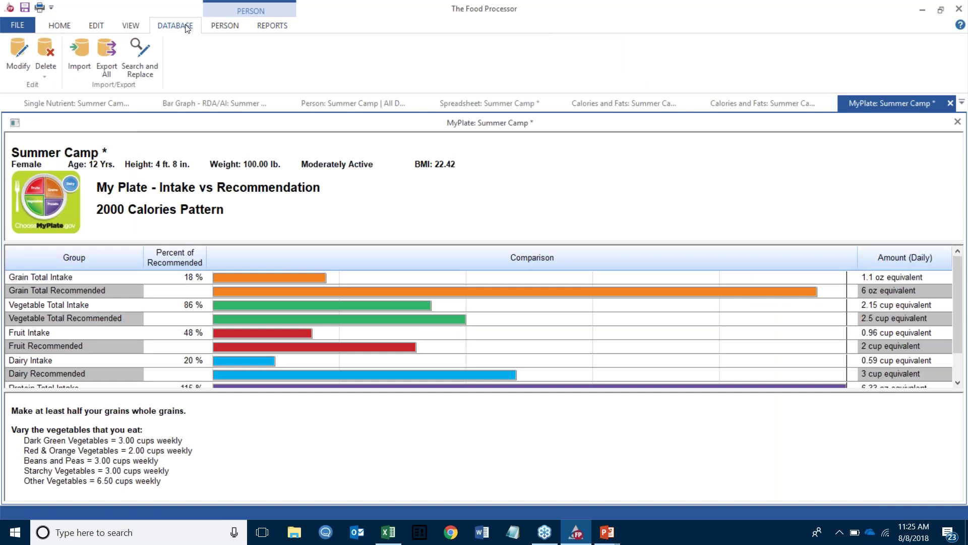
left_click(20, 57)
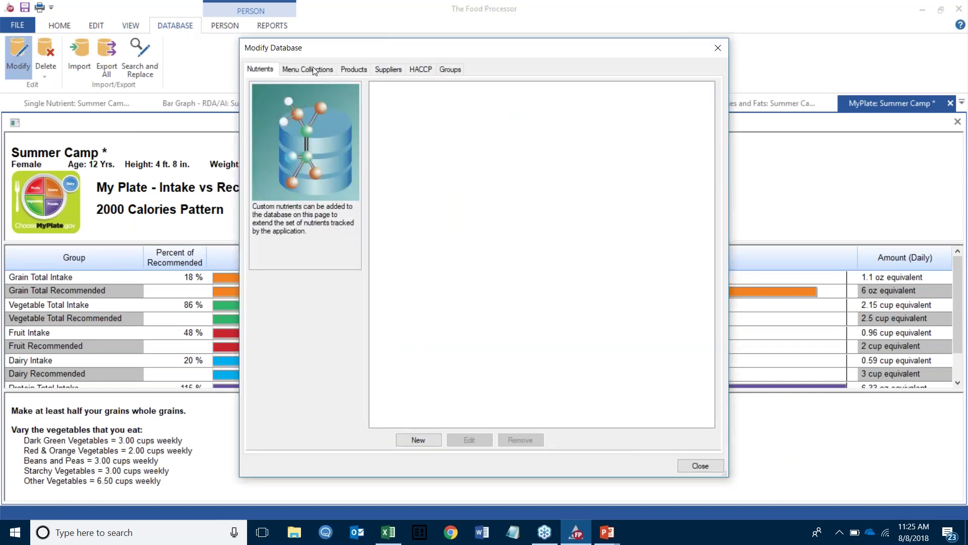
left_click(315, 70)
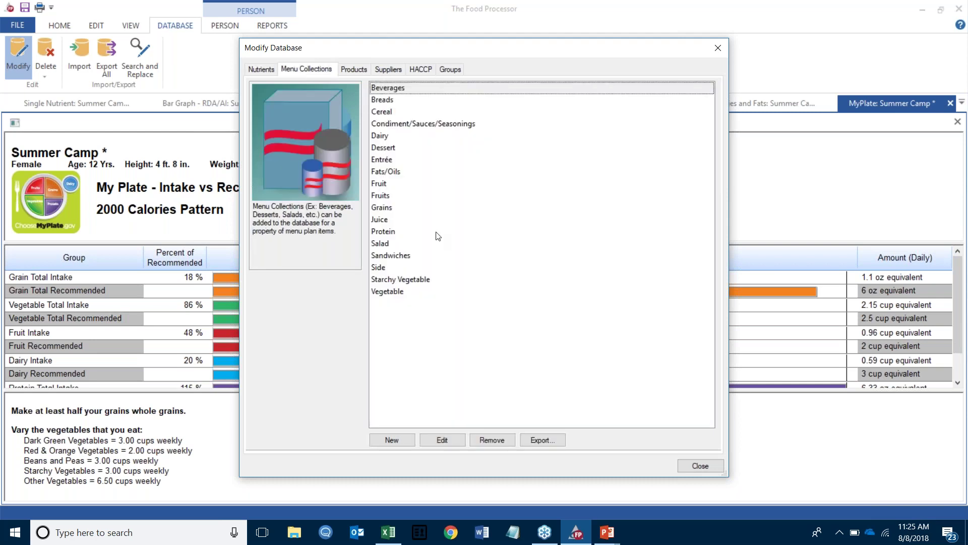
left_click(393, 208)
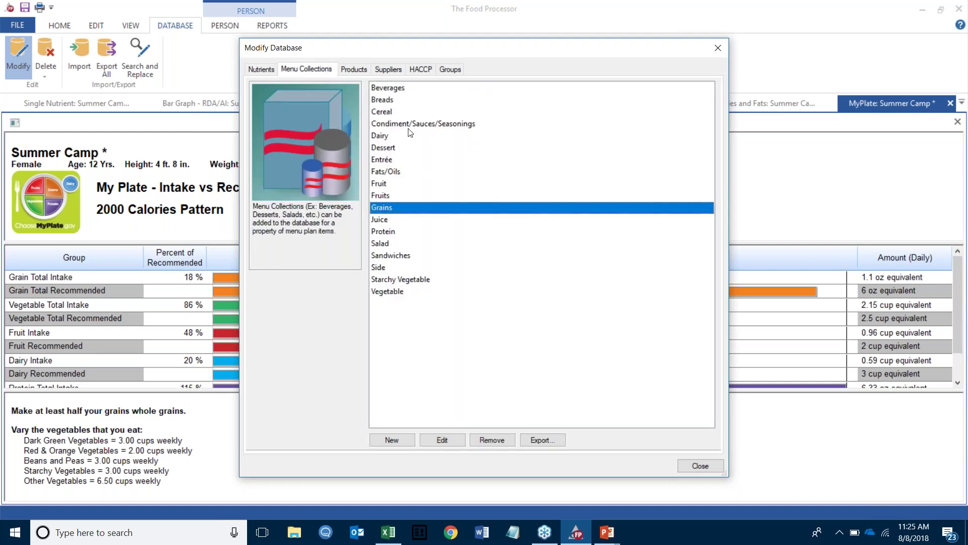
left_click(396, 100)
left_click(396, 441)
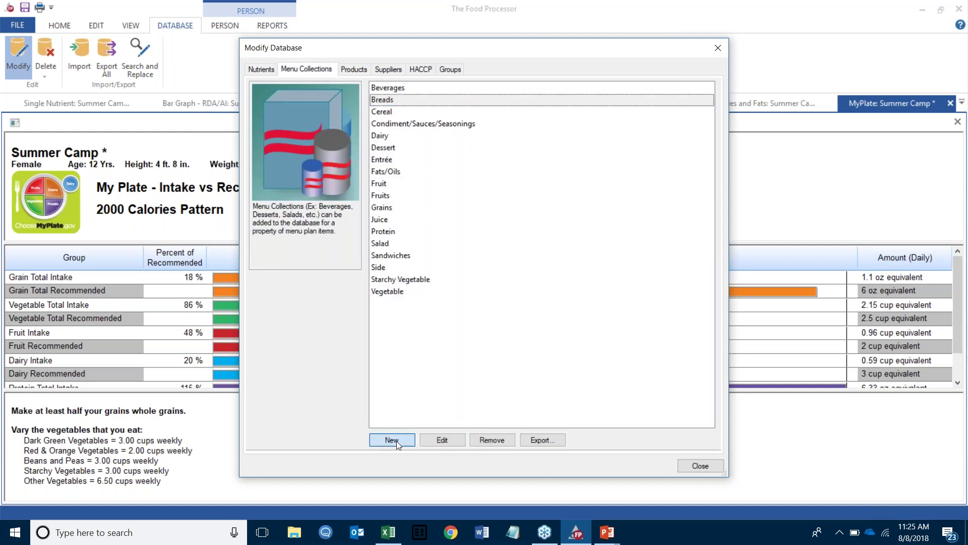
type("New")
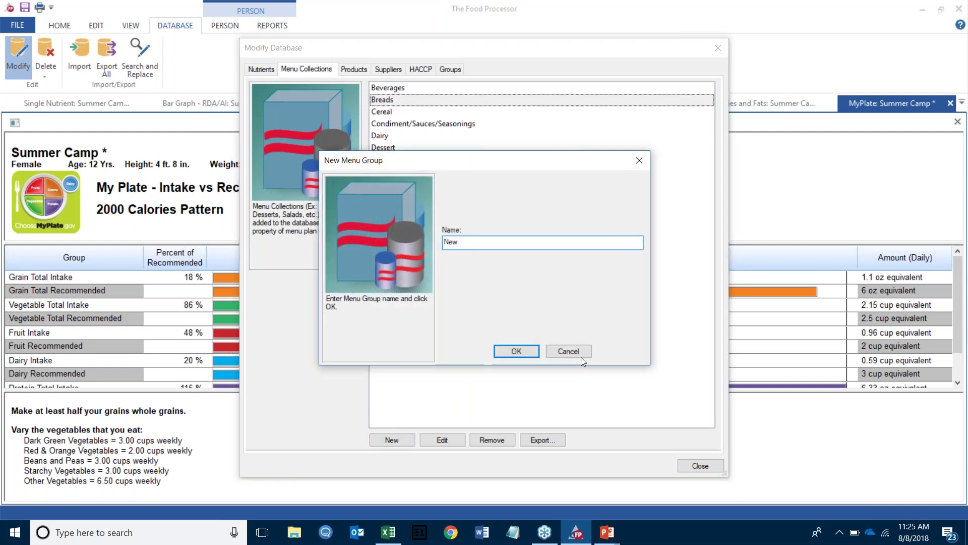
left_click(525, 350)
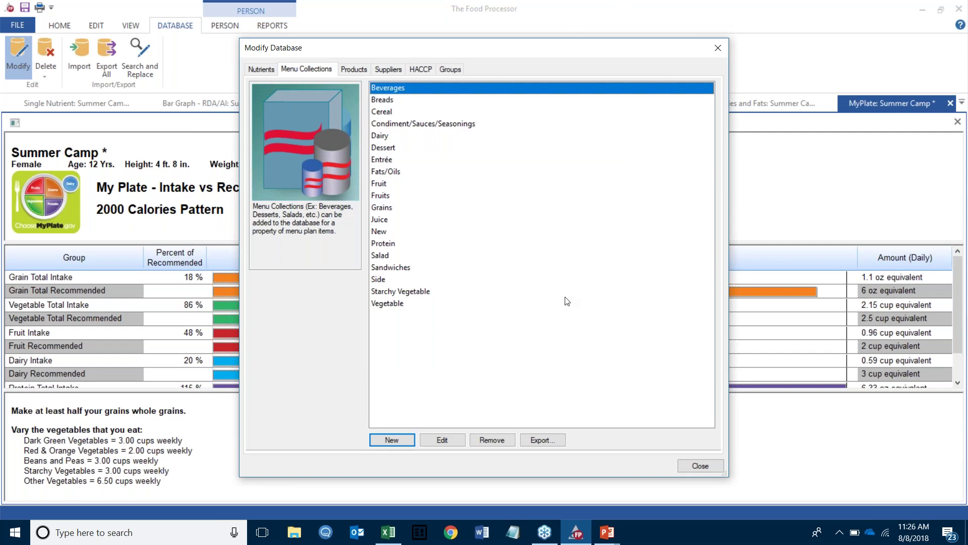
left_click(700, 466)
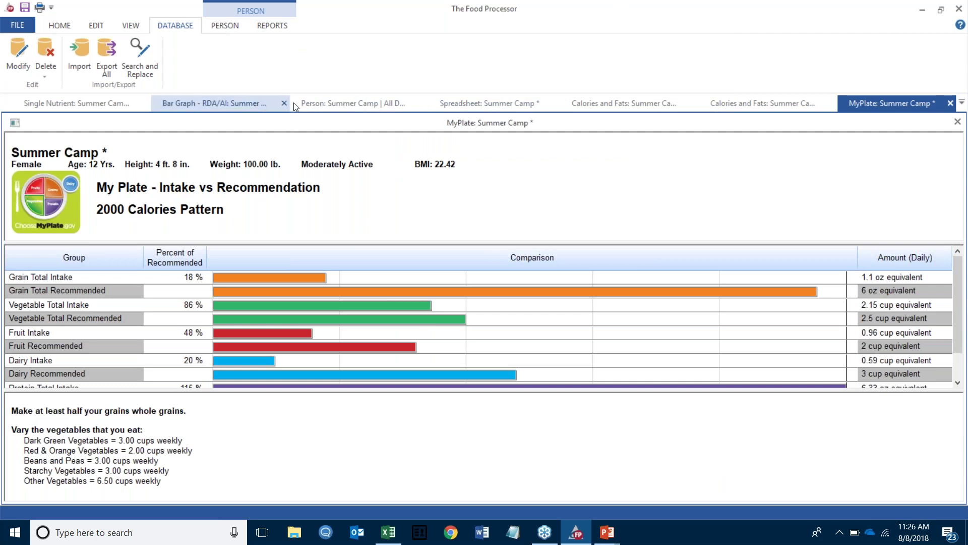
- Close the person's Spreadsheet report and the Summer Camp person record
left_click(309, 103)
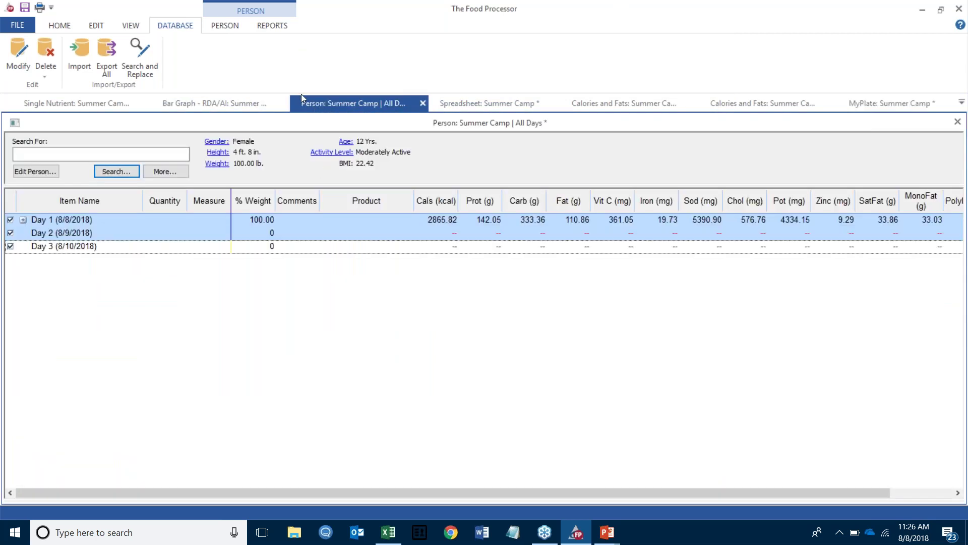
left_click(480, 105)
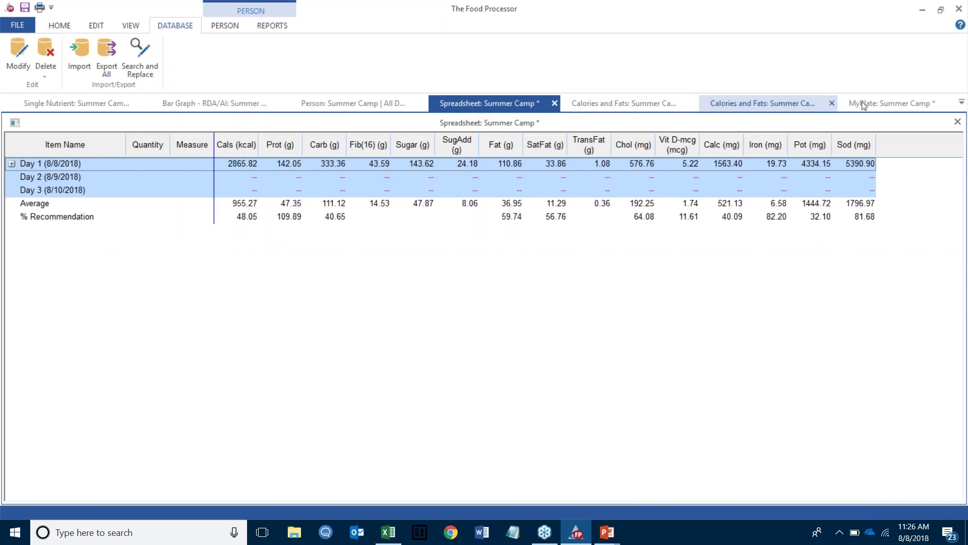
left_click(555, 104)
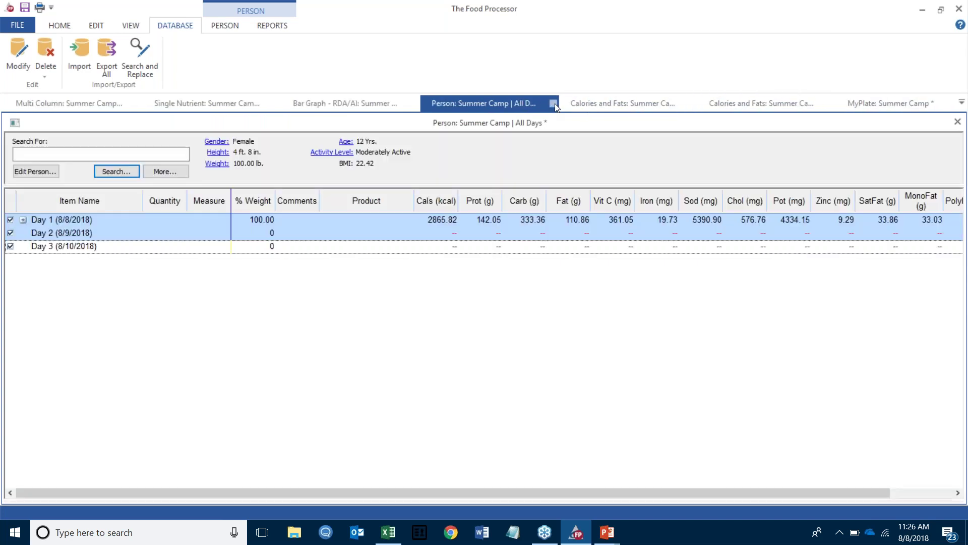
left_click(555, 104)
left_click(496, 297)
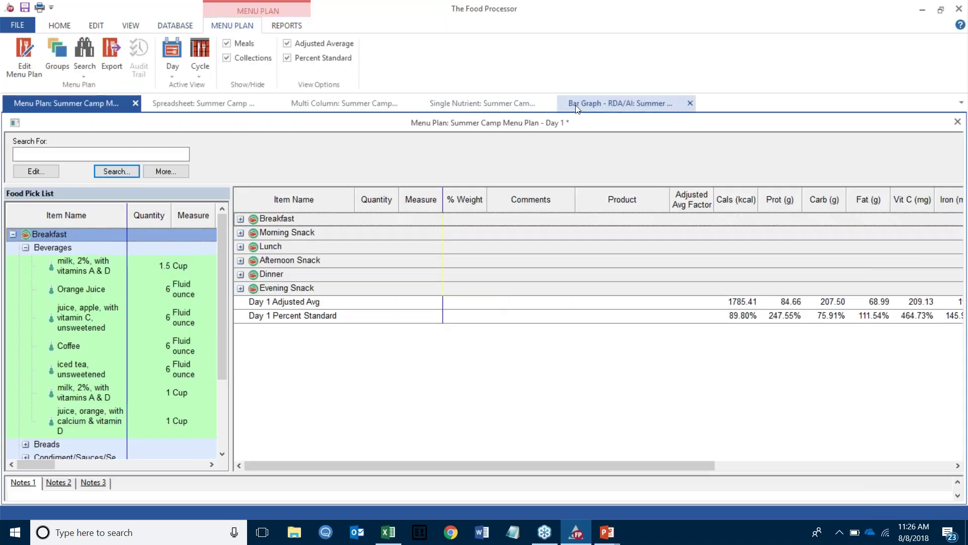
- Check the Day 1 bar graph report, set the active view to a day and return to the Summer Camp Menu Plan
left_click(581, 104)
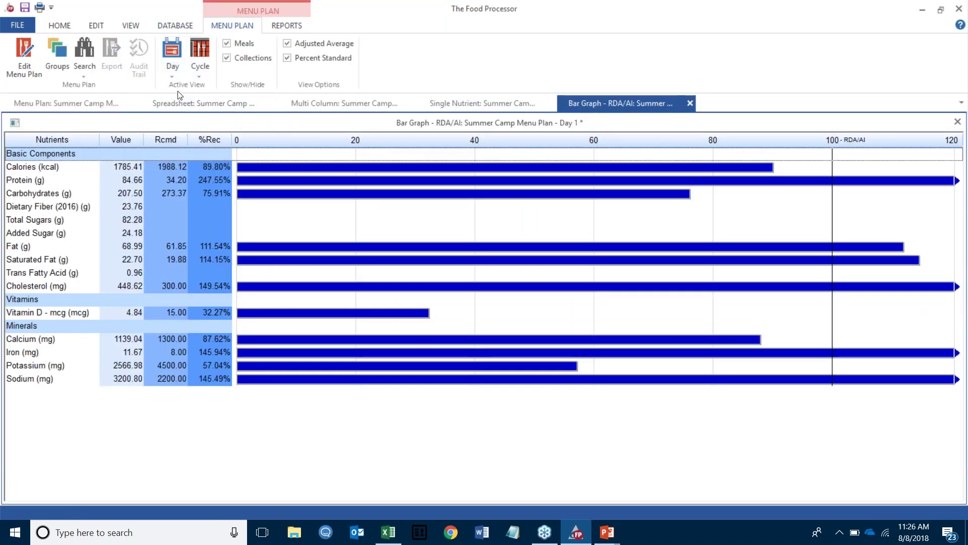
left_click(175, 77)
left_click(183, 87)
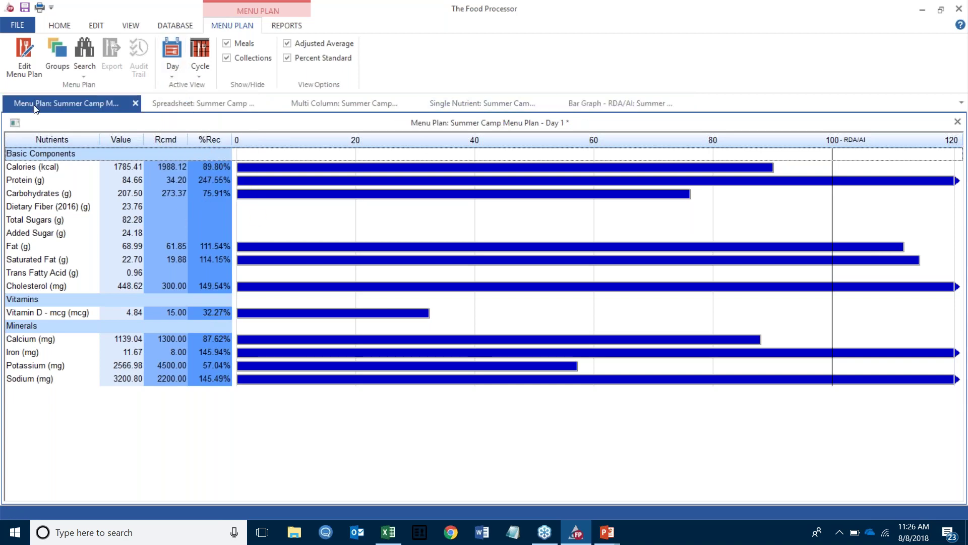
left_click(48, 103)
- Search the menu plan for orange juice, select "juice, orange, chilled" and check the collections available for it
left_click(76, 154)
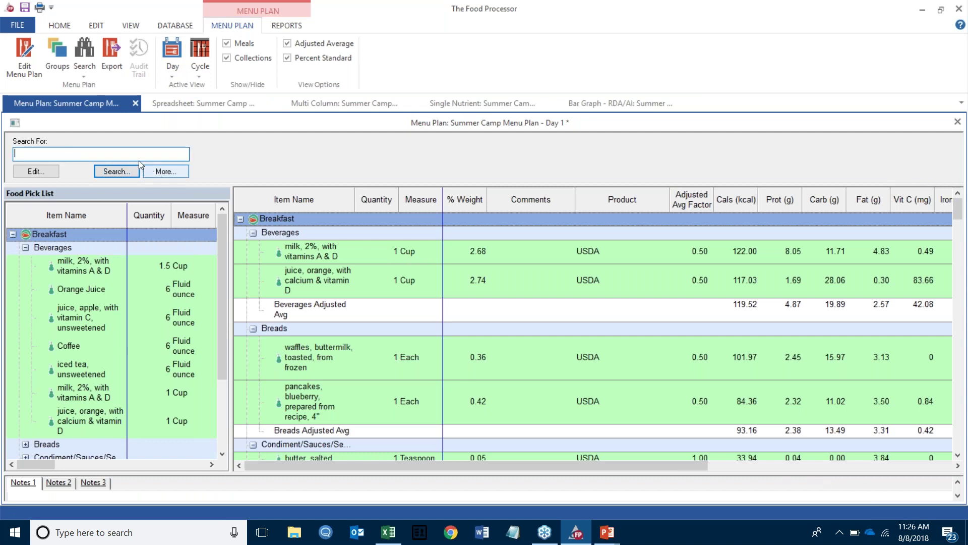
type("orange juice")
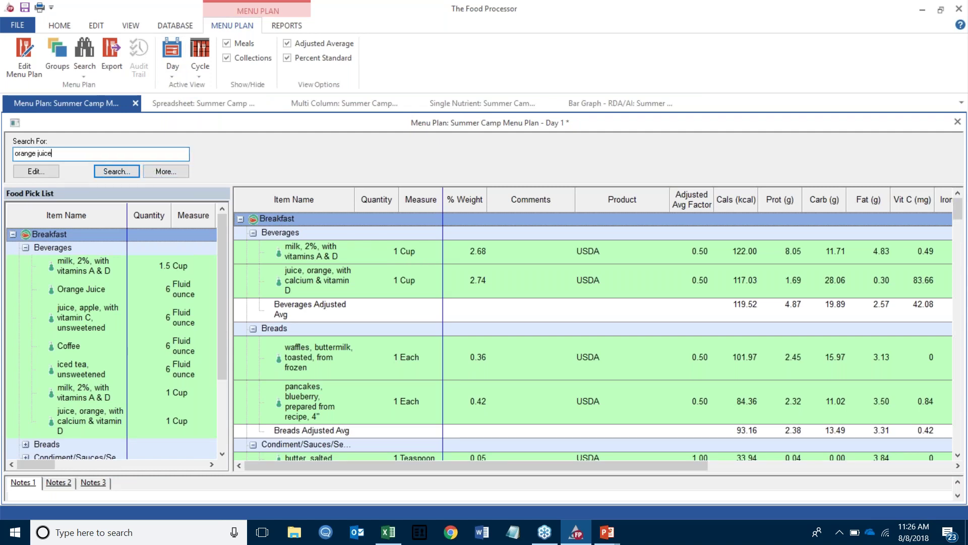
key("Return")
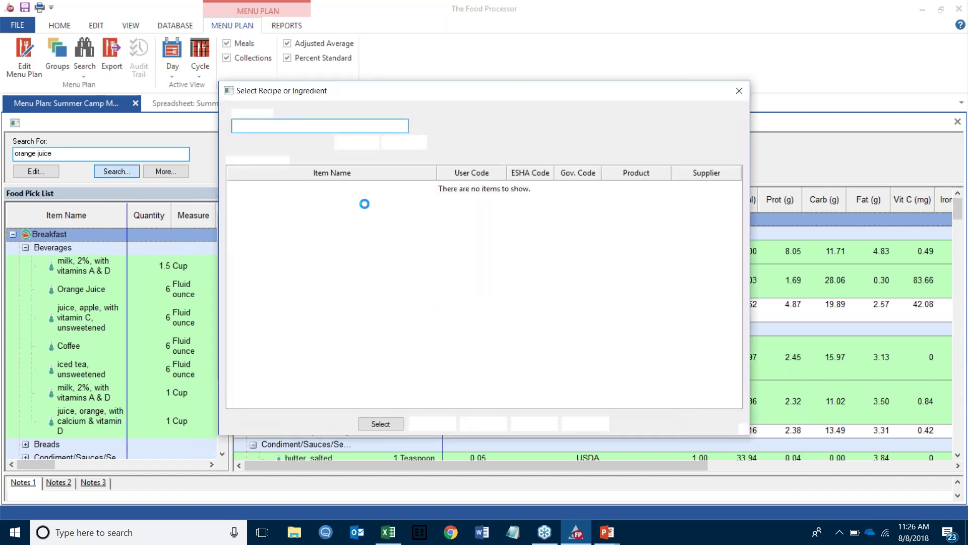
left_click(353, 199)
left_click(373, 422)
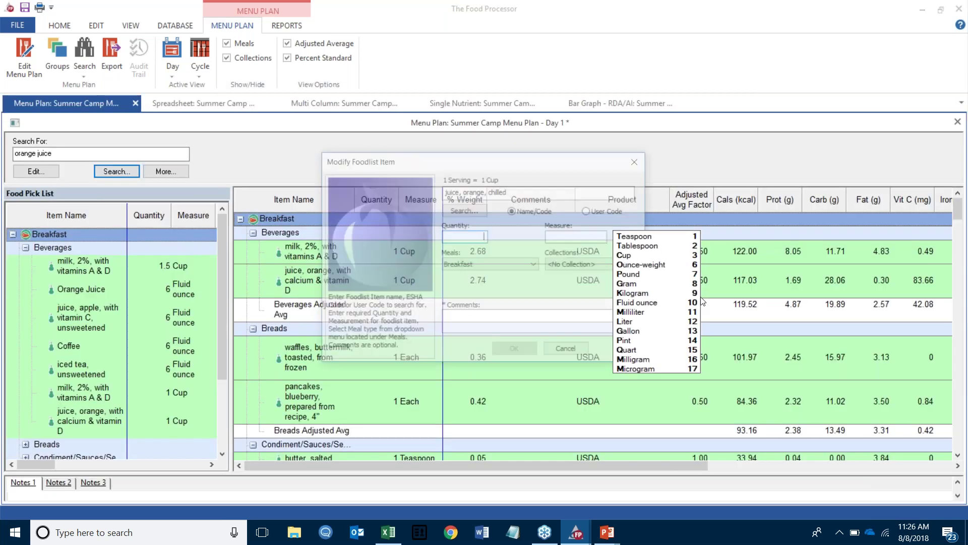
left_click(591, 268)
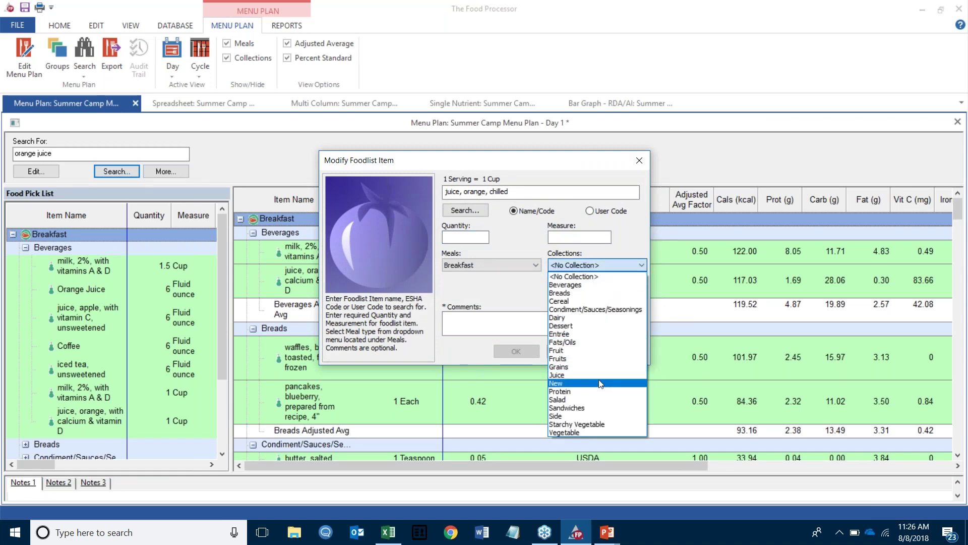
left_click(482, 312)
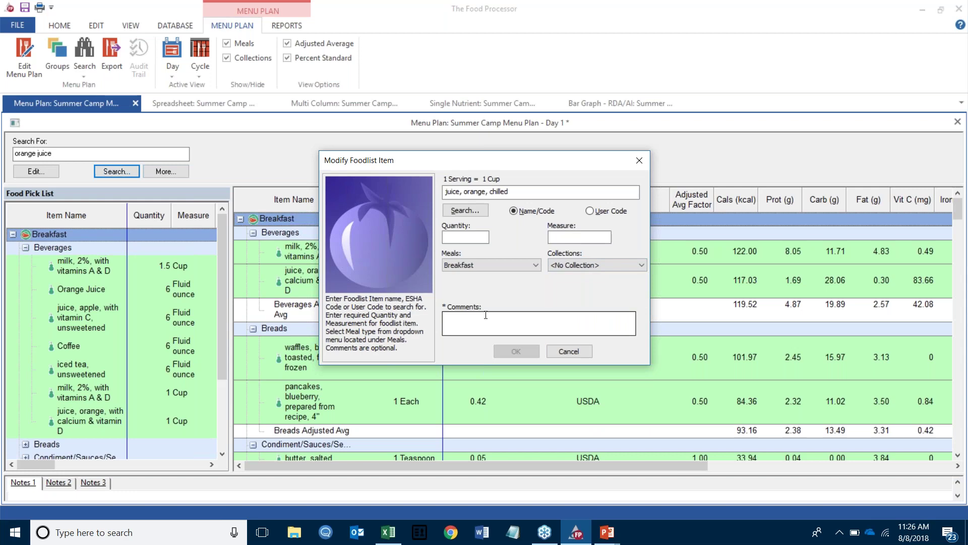
- Switch to PowerPoint, go to the final Questions and Contact Us slide and start the slide show
key("alt+Tab")
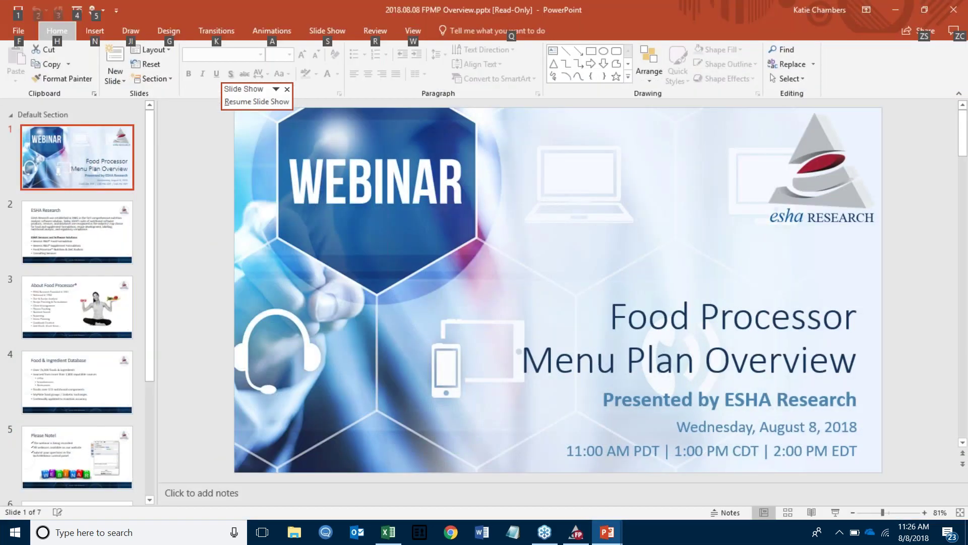
left_click(532, 232)
left_click(79, 10)
left_click(498, 304)
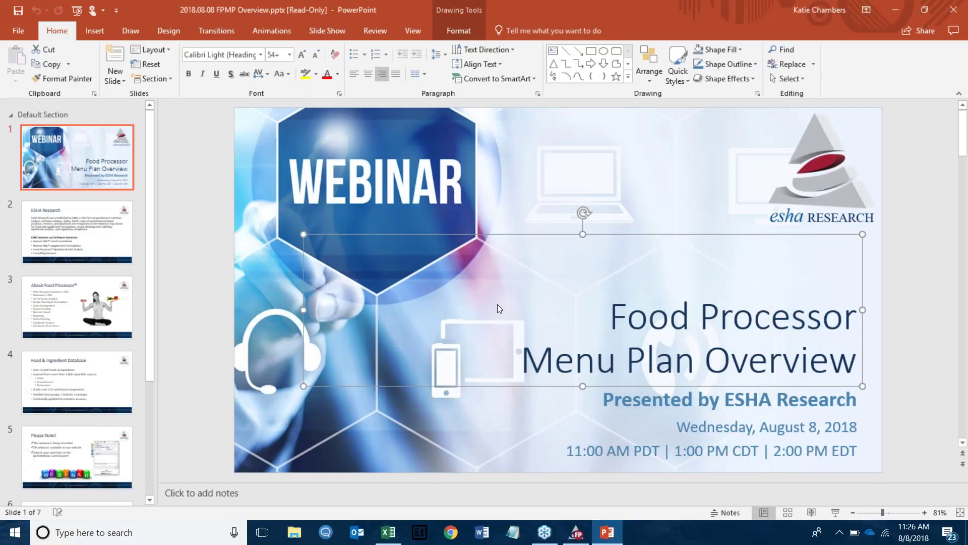
scroll(51, 372, "down", 2)
scroll(50, 371, "down", 2)
left_click(74, 455)
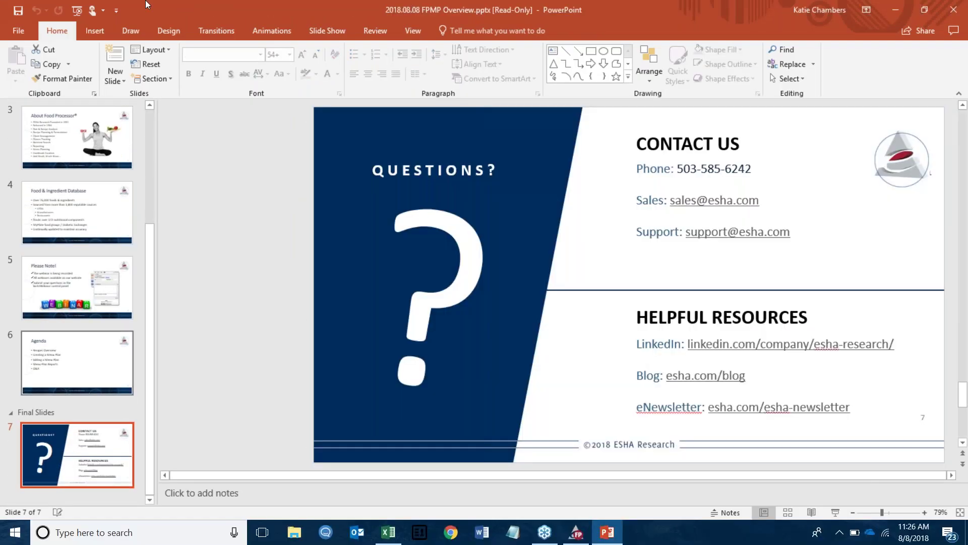
key("F5")
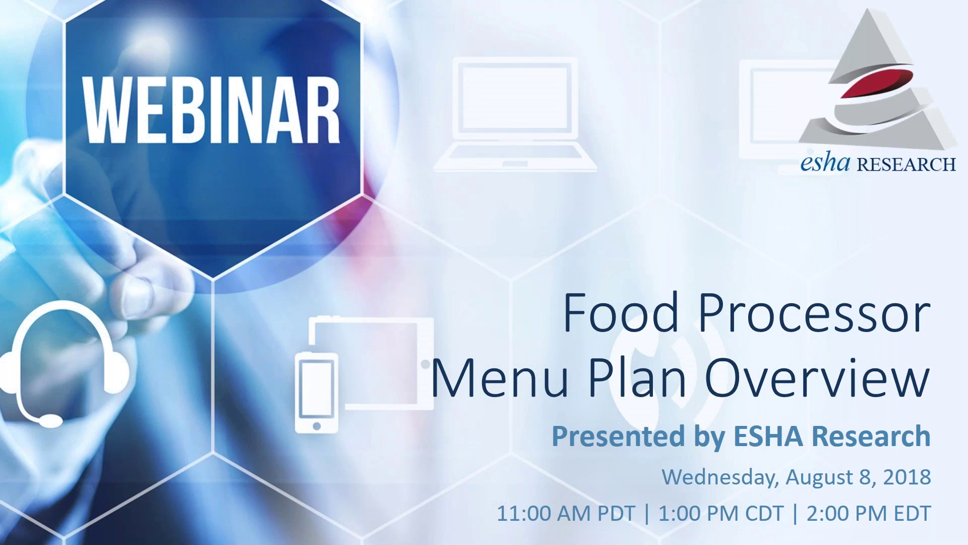
- Return to The Food Processor, cancel adding the chilled orange juice and close the ingredient search
key("alt+Tab")
left_click(543, 264)
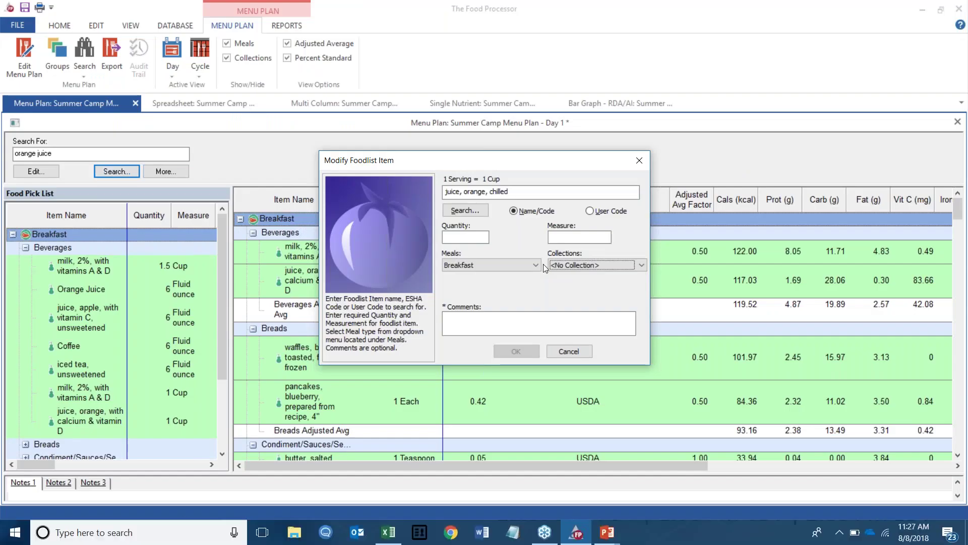
left_click(569, 351)
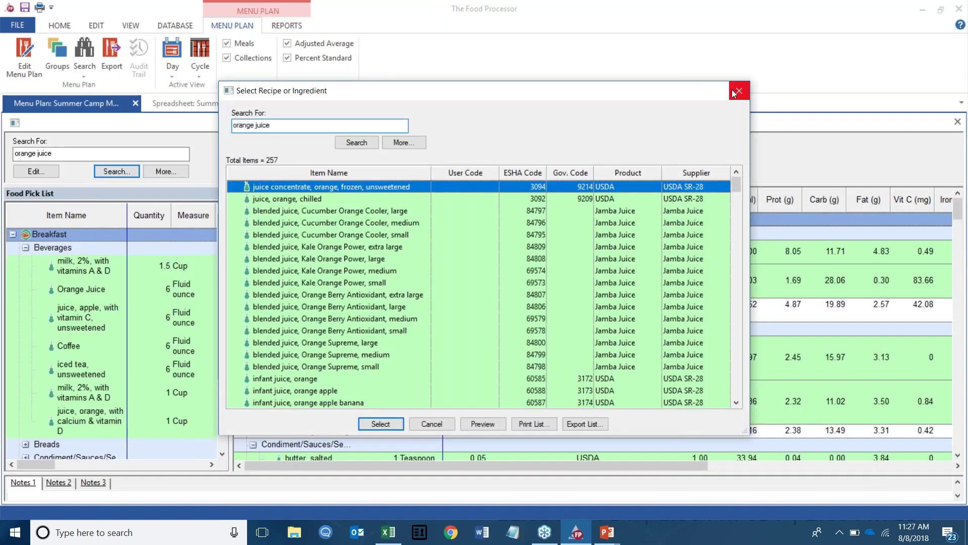
left_click(739, 90)
- Add a folder named New to the database groups
left_click(181, 27)
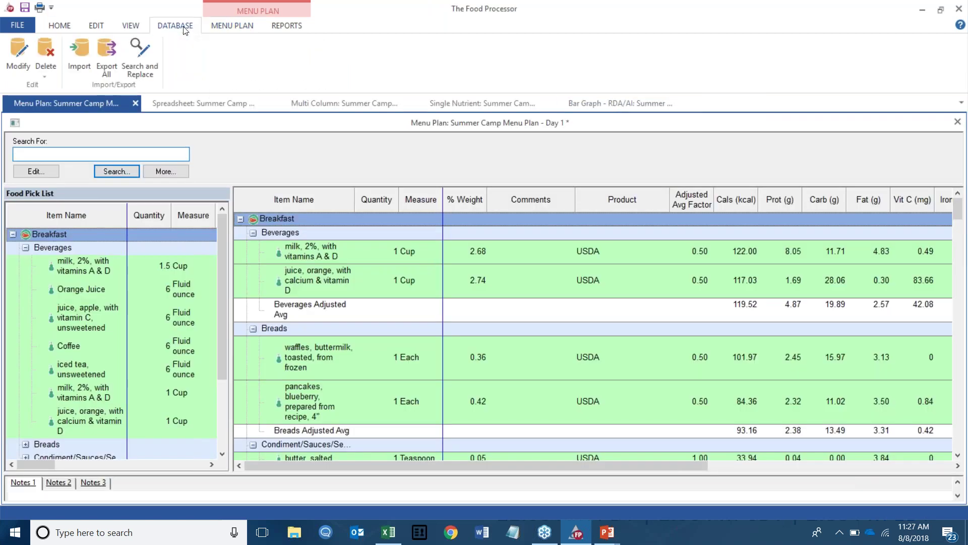
left_click(18, 53)
left_click(451, 70)
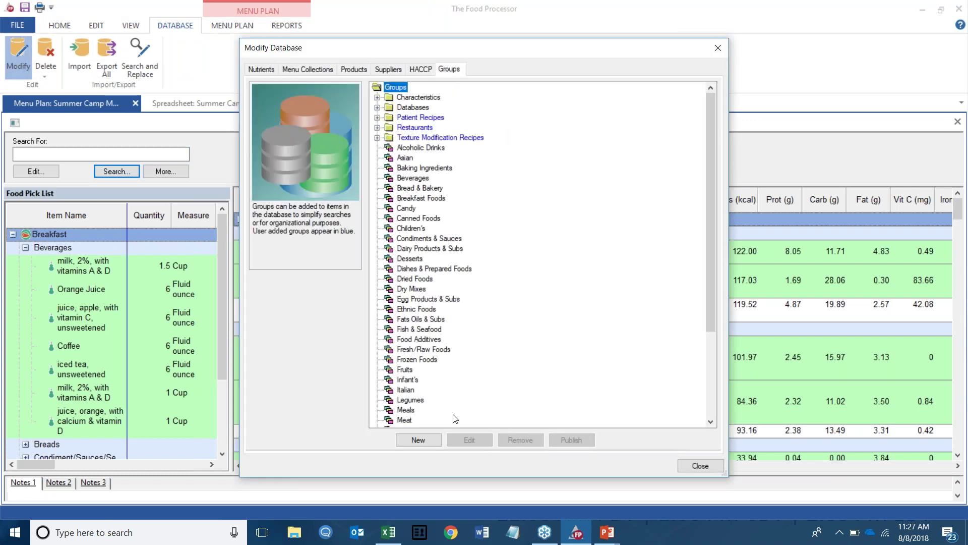
left_click(425, 438)
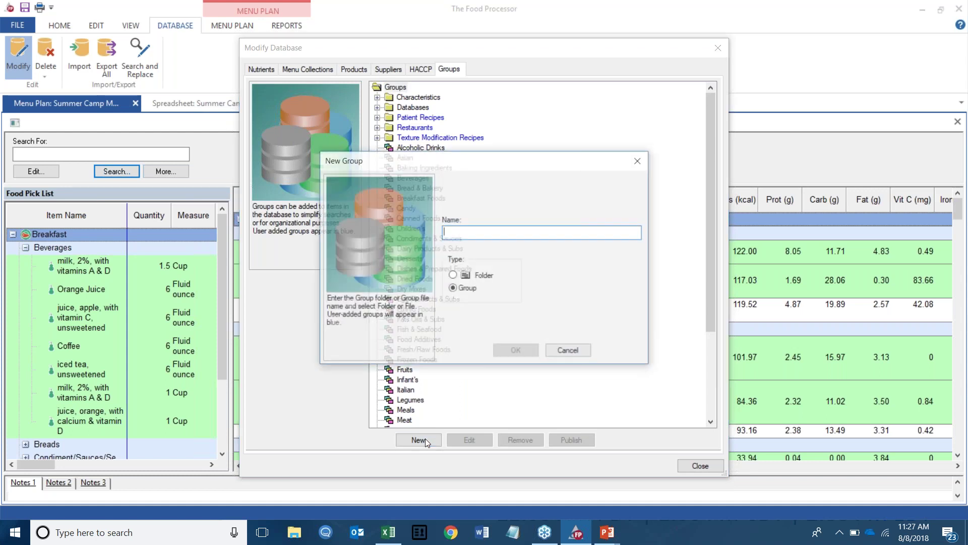
left_click(453, 275)
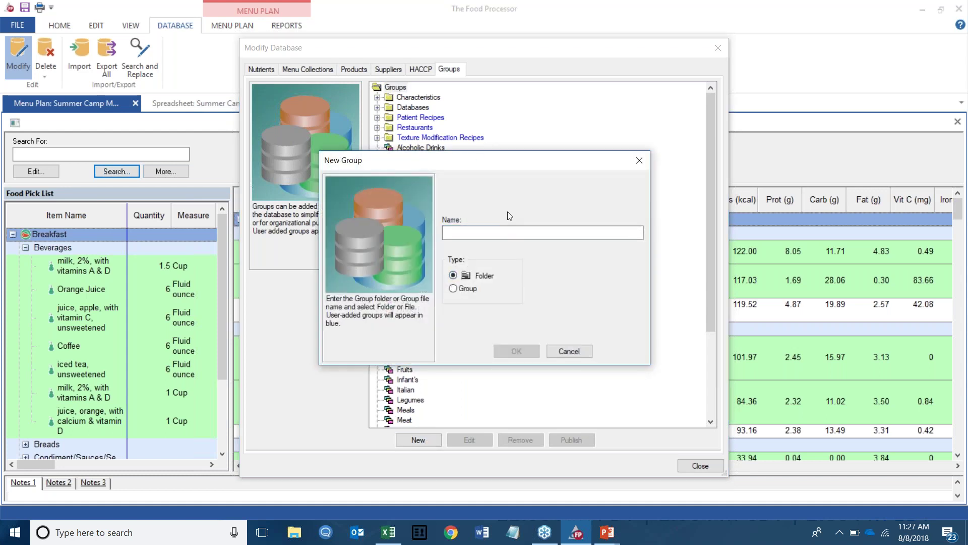
left_click(492, 233)
type("New")
left_click(516, 350)
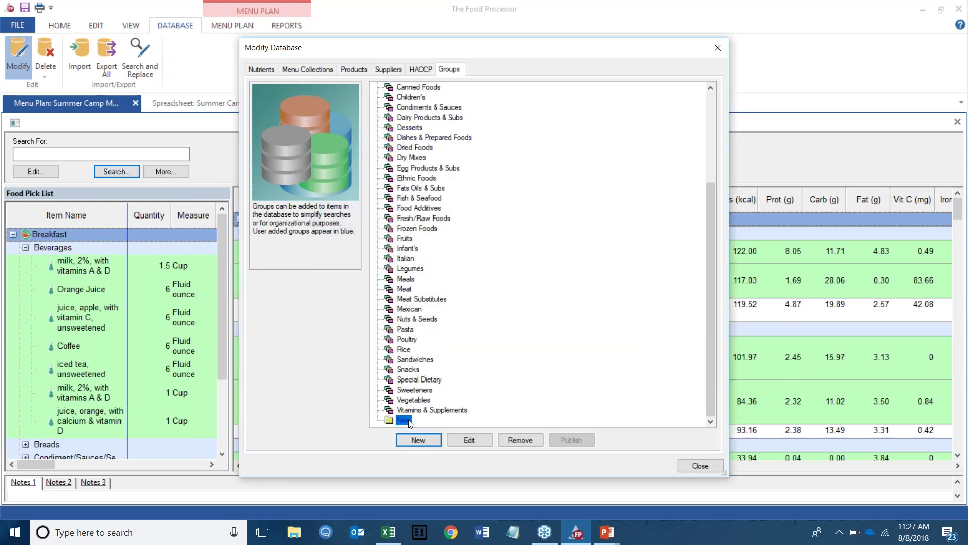
- Add a group named "New new" inside the New folder and close the database editor
left_click(412, 409)
left_click(422, 441)
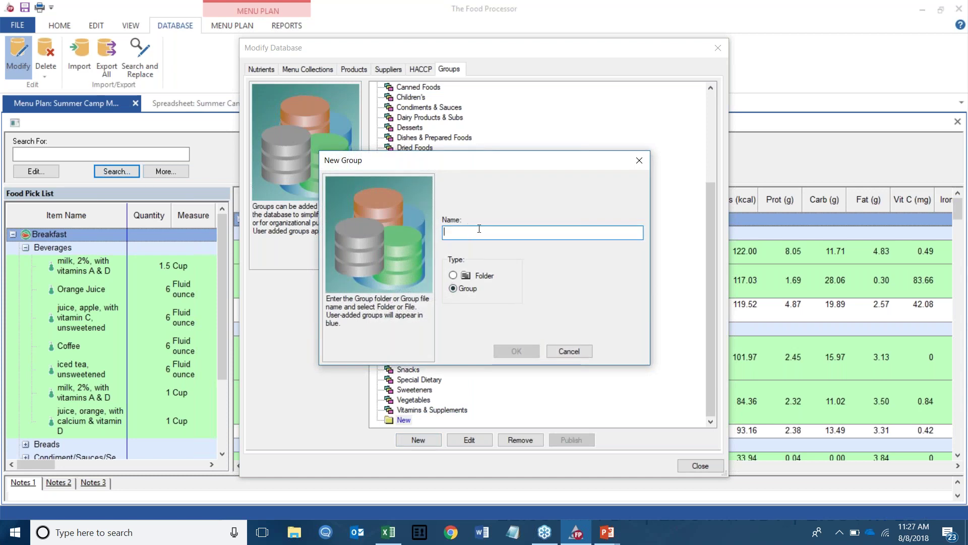
type("New new")
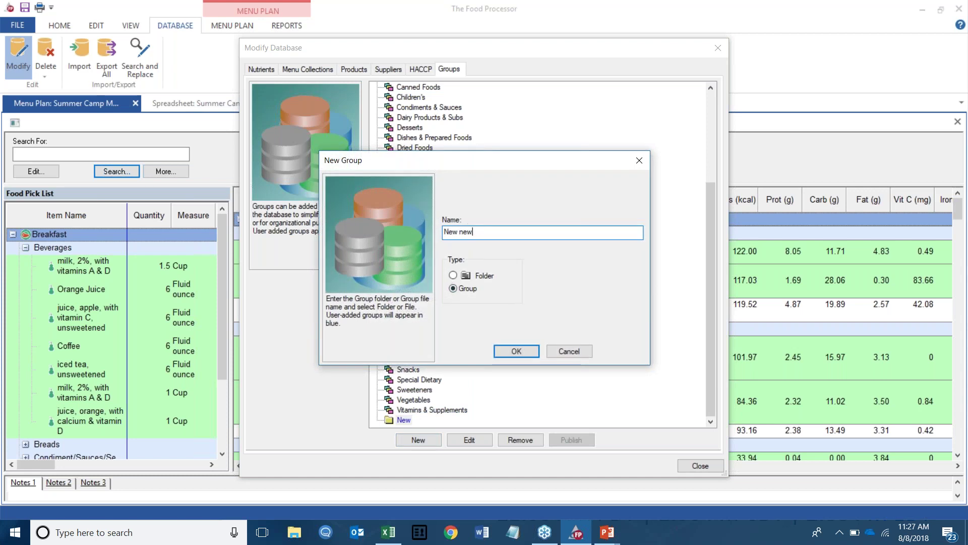
left_click(524, 355)
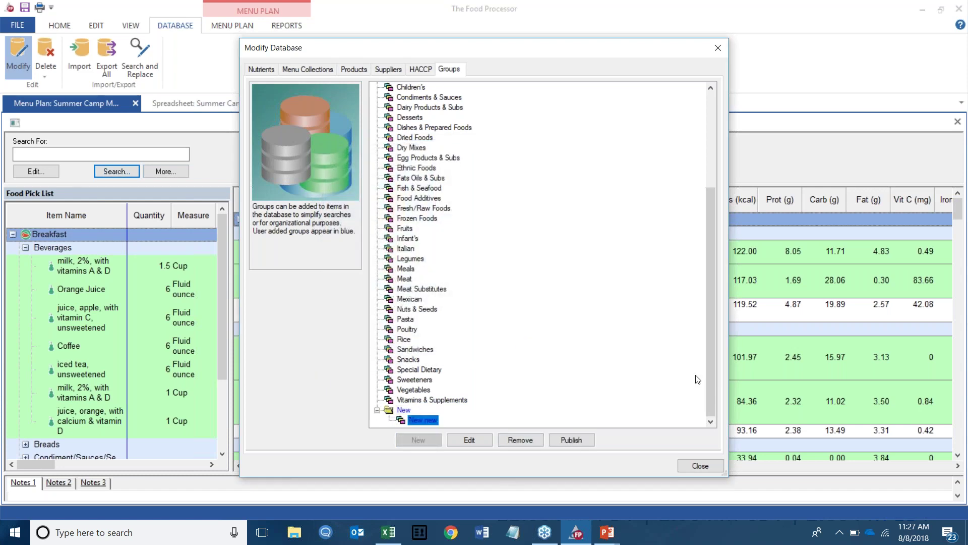
left_click(706, 464)
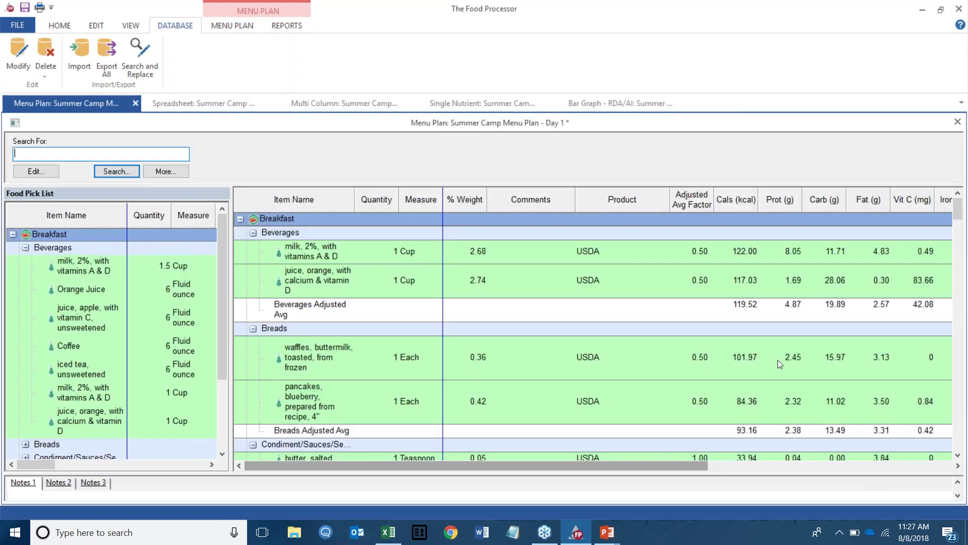
- Switch to the running PowerPoint slide show to view the webinar title slide and return to The Food Processor
key("alt+Tab")
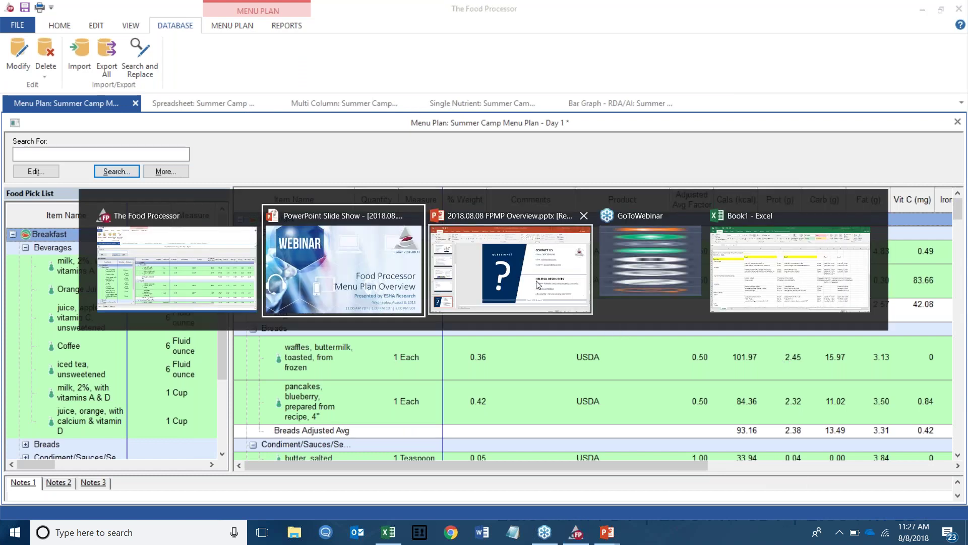
left_click(342, 276)
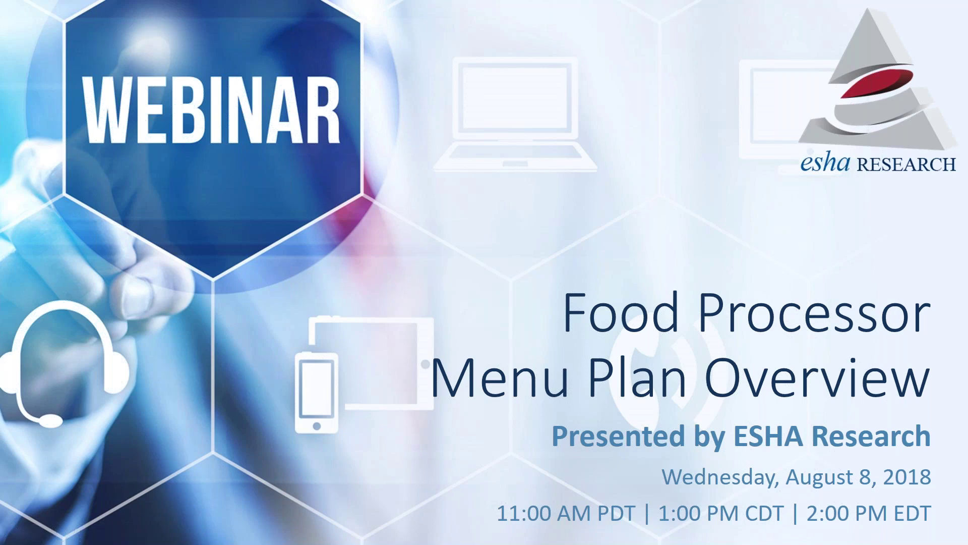
key("alt+Tab")
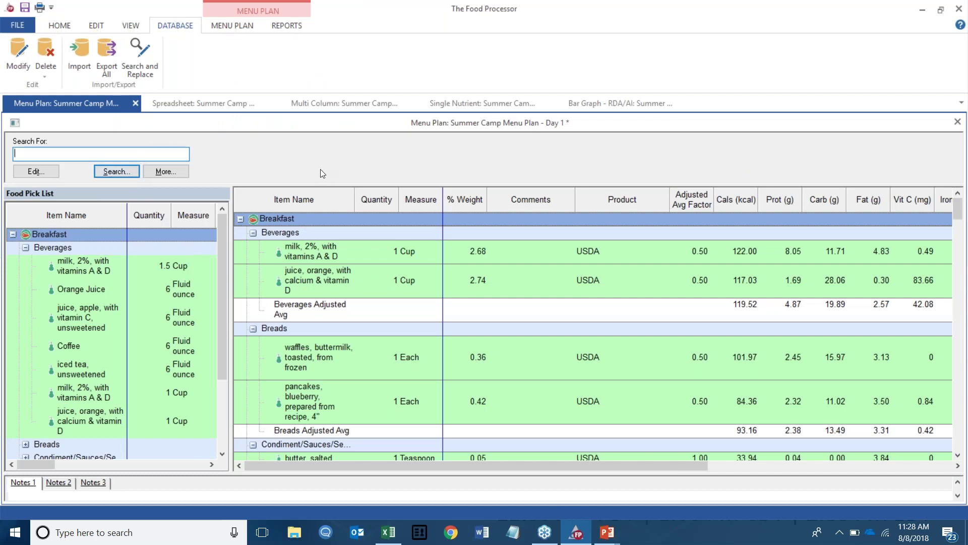
- Open the 2% milk ingredient from the Breakfast beverages and show its cost data
right_click(343, 250)
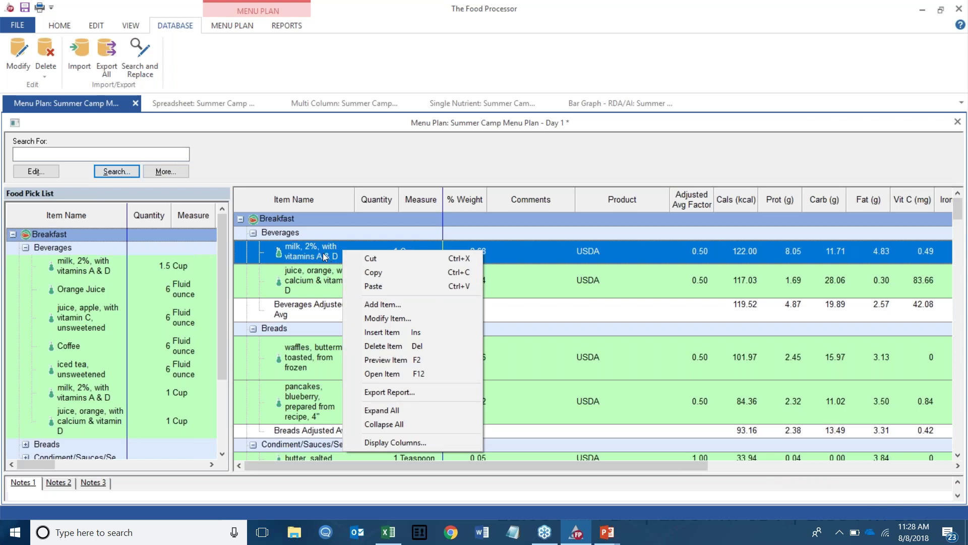
left_click(392, 374)
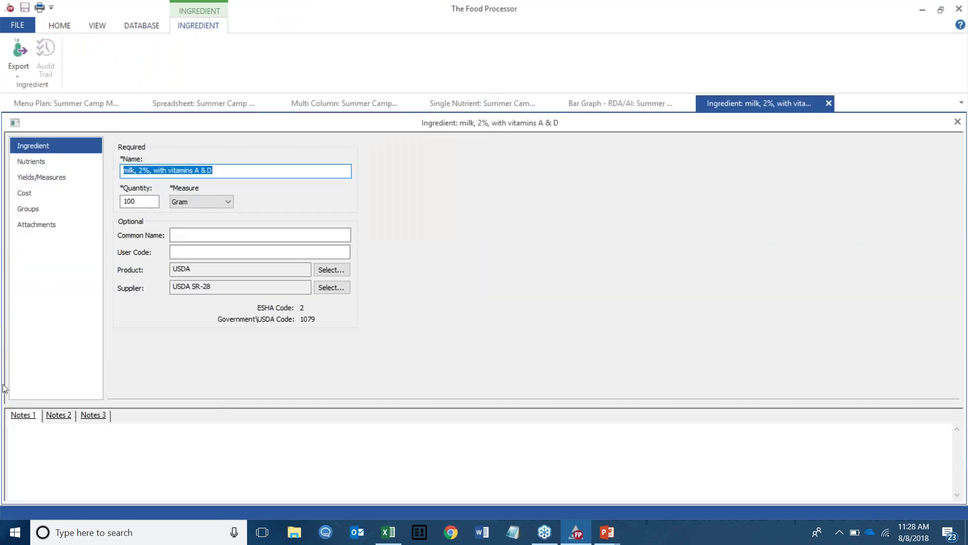
left_click(42, 194)
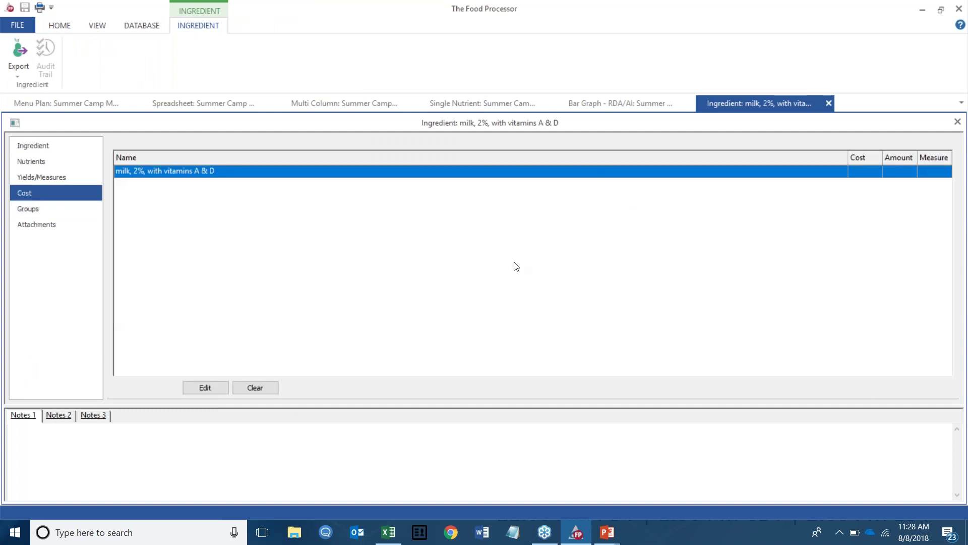
- Set the 2% milk's cost to 1.00 per 8 ounce-weight
left_click(202, 388)
left_click(512, 261)
left_click(578, 257)
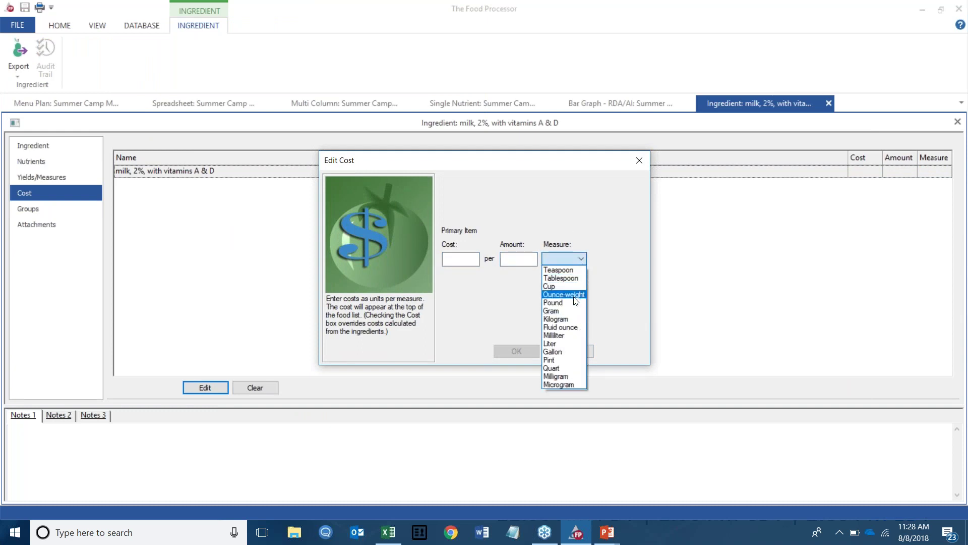
left_click(575, 301)
left_click(478, 260)
type("1.00")
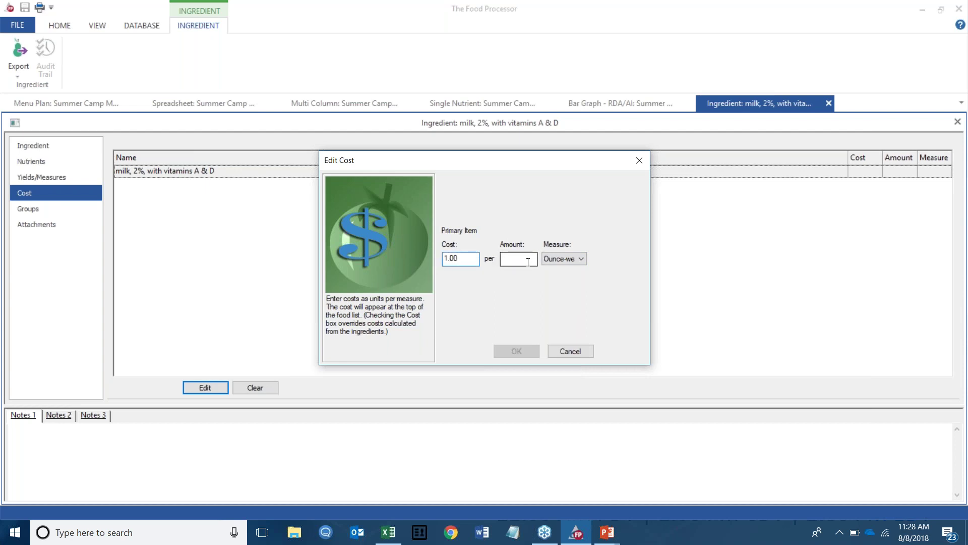
left_click(568, 258)
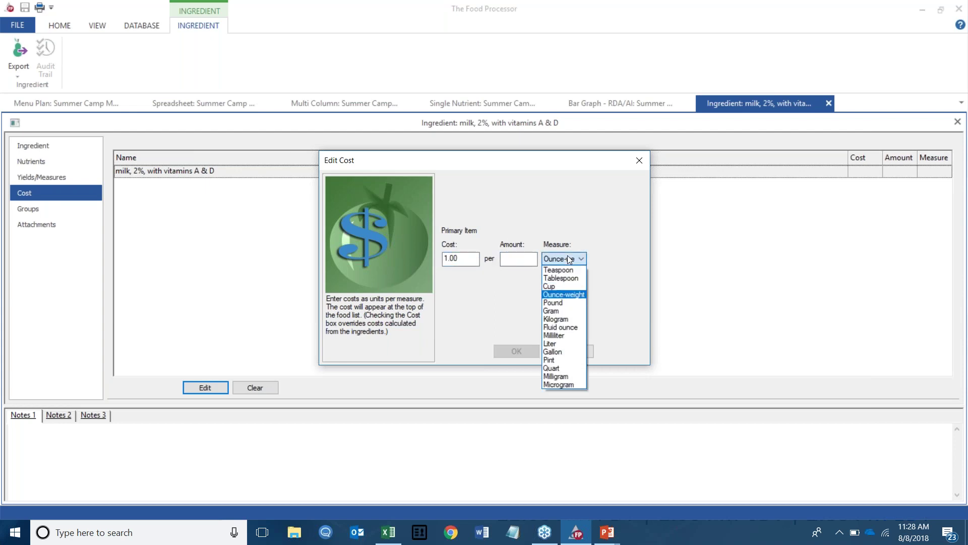
left_click(527, 258)
type("8")
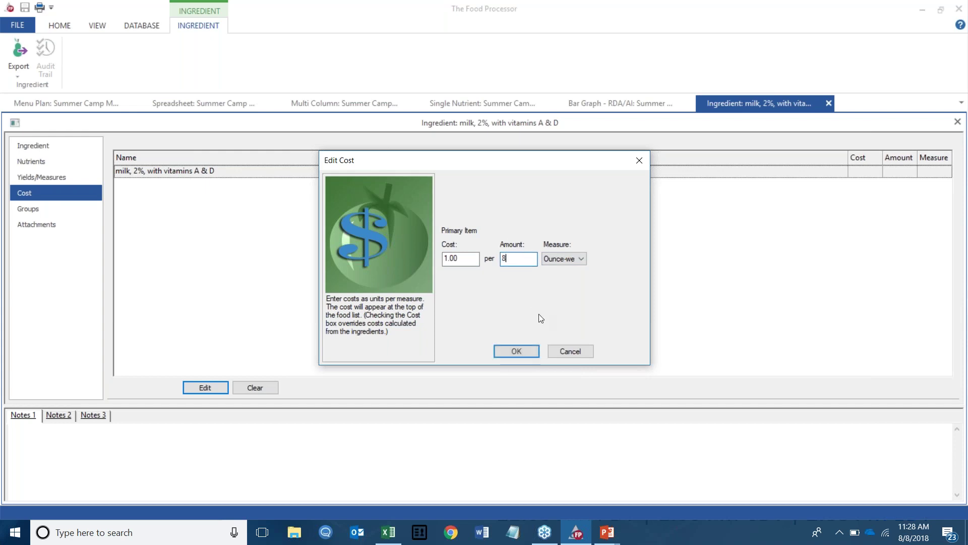
left_click(517, 351)
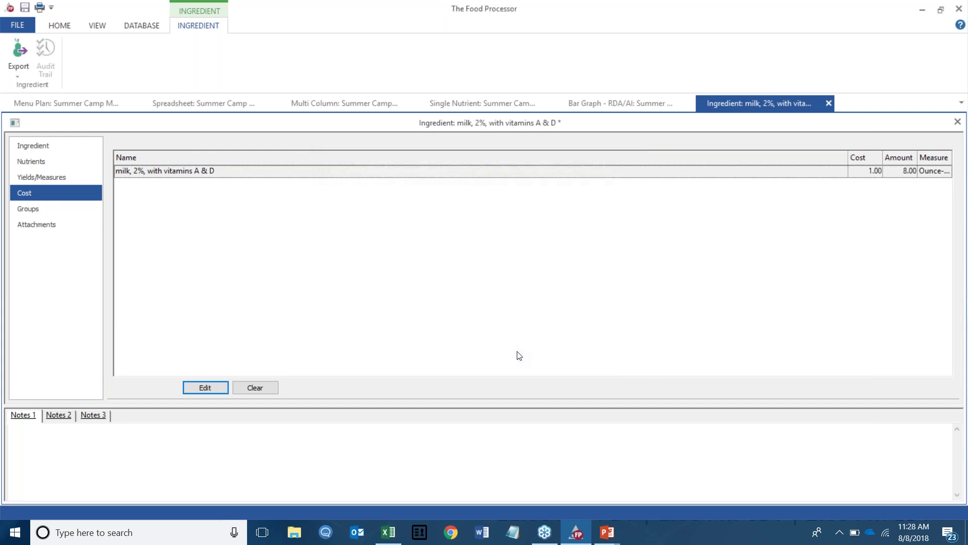
- Save the changes to the milk ingredient, agreeing to proceed with the ESHA-maintained item, and close its record
left_click(959, 24)
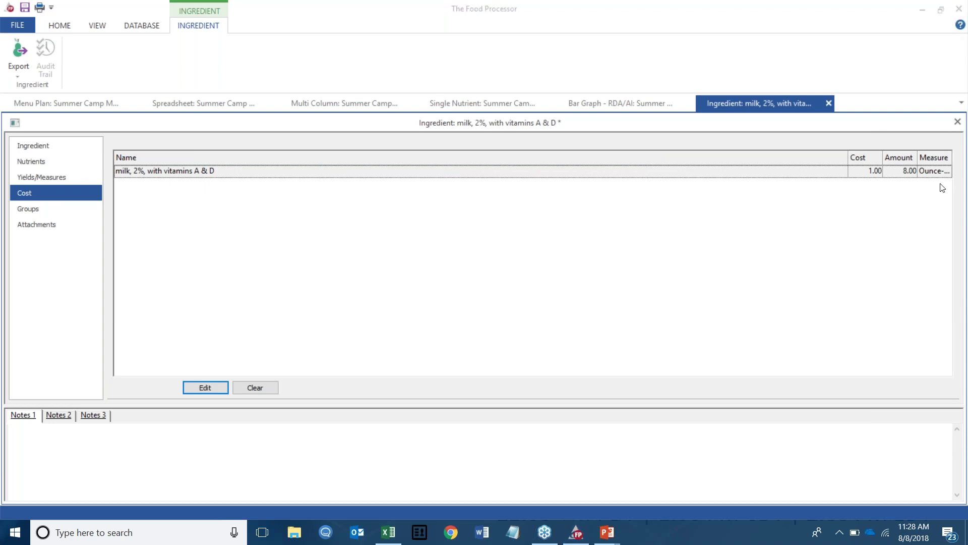
left_click(957, 122)
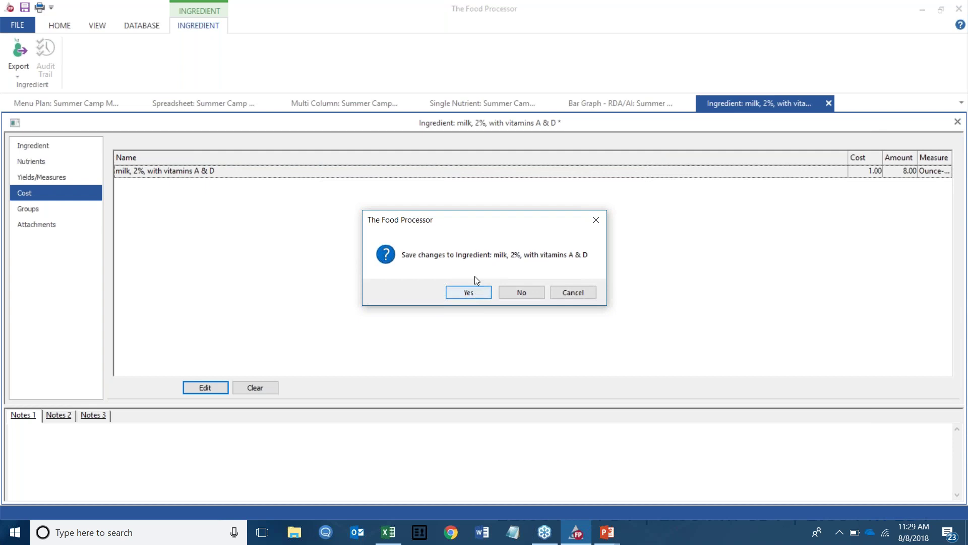
left_click(468, 293)
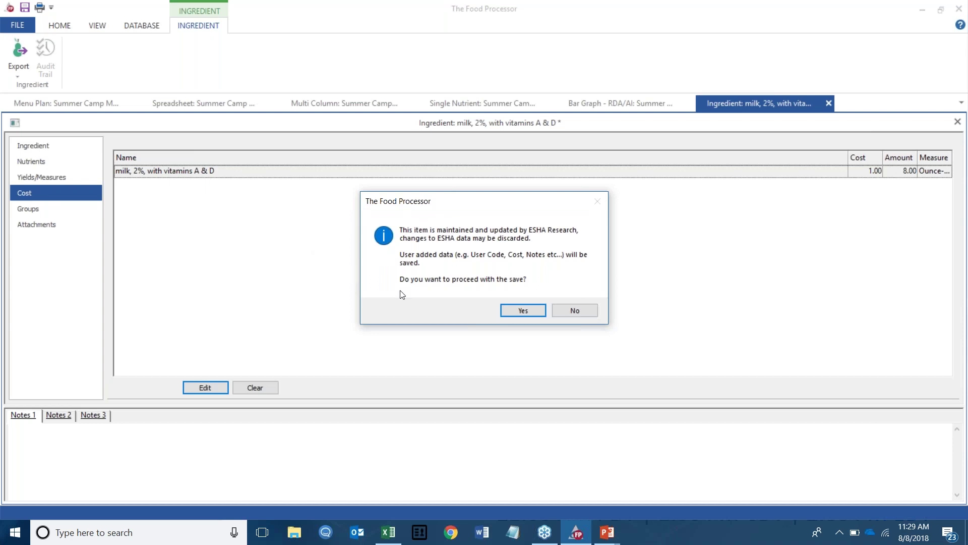
left_click(523, 313)
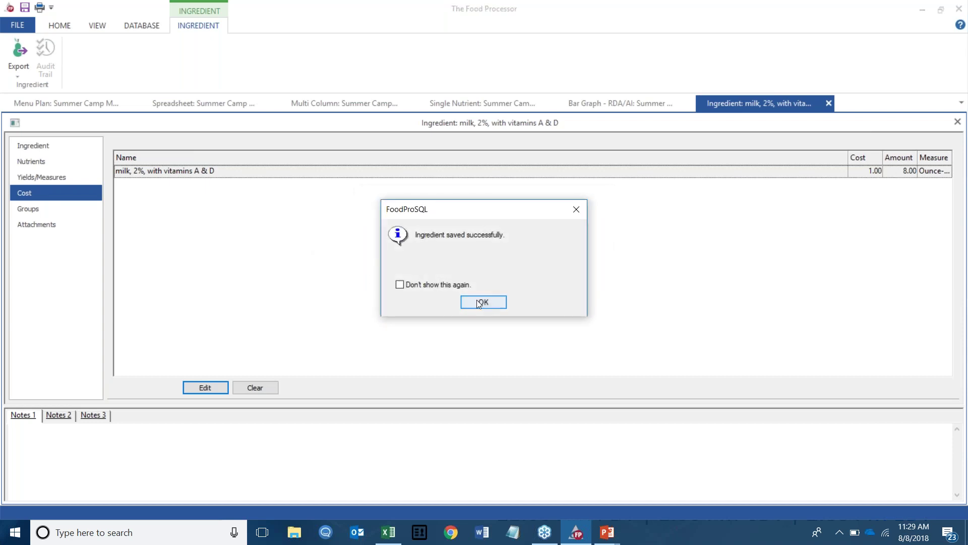
left_click(477, 300)
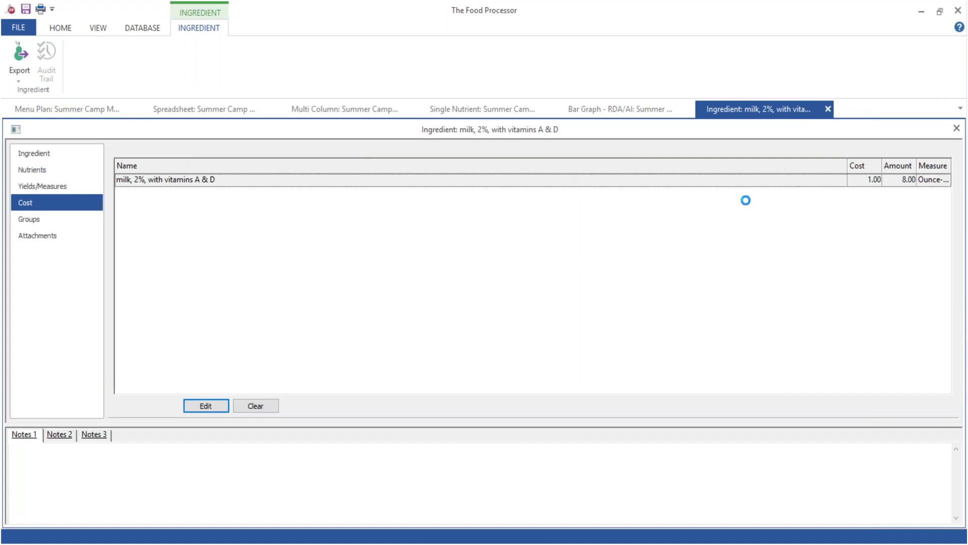
left_click(827, 108)
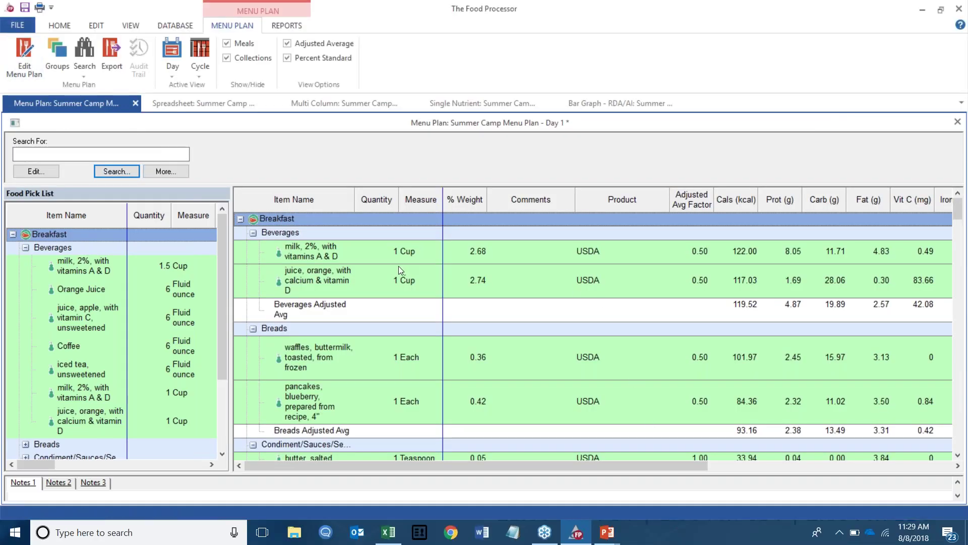
- Add the Cost column to the menu plan's food list, leaving the nutrient selection as it is, and review the item costs
right_click(642, 288)
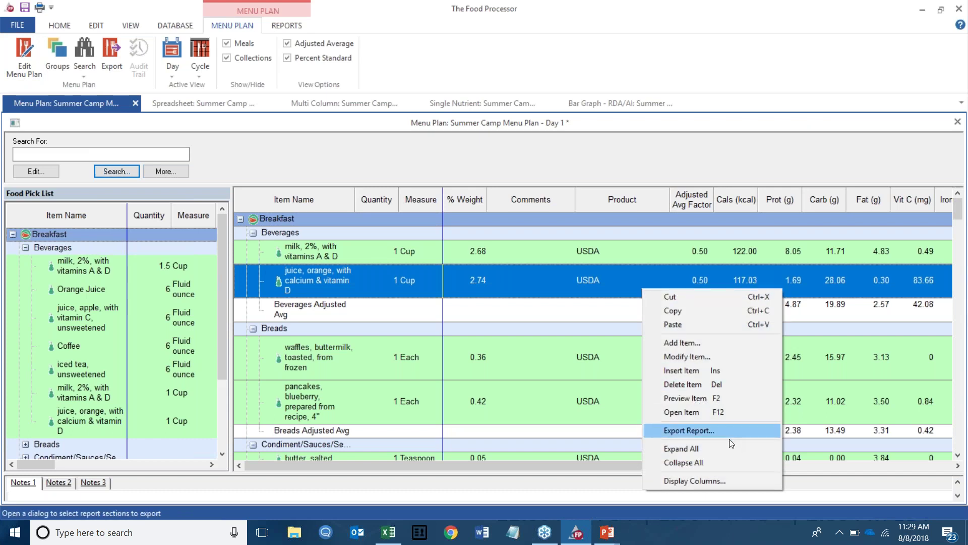
left_click(703, 482)
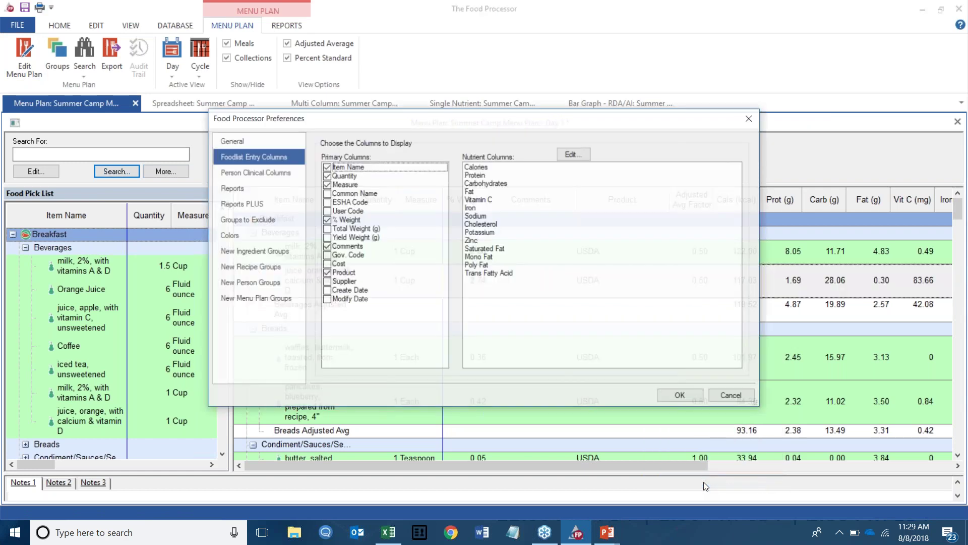
left_click(328, 266)
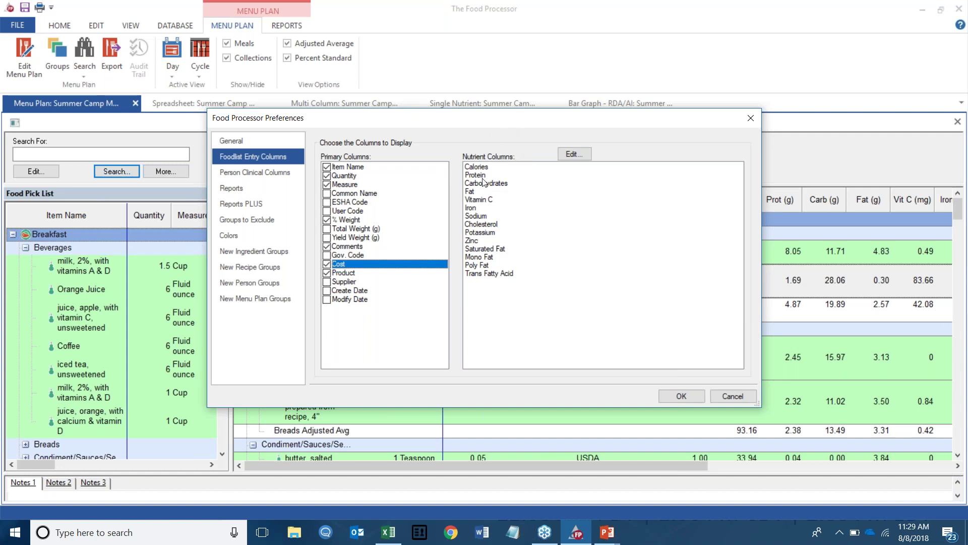
left_click(576, 153)
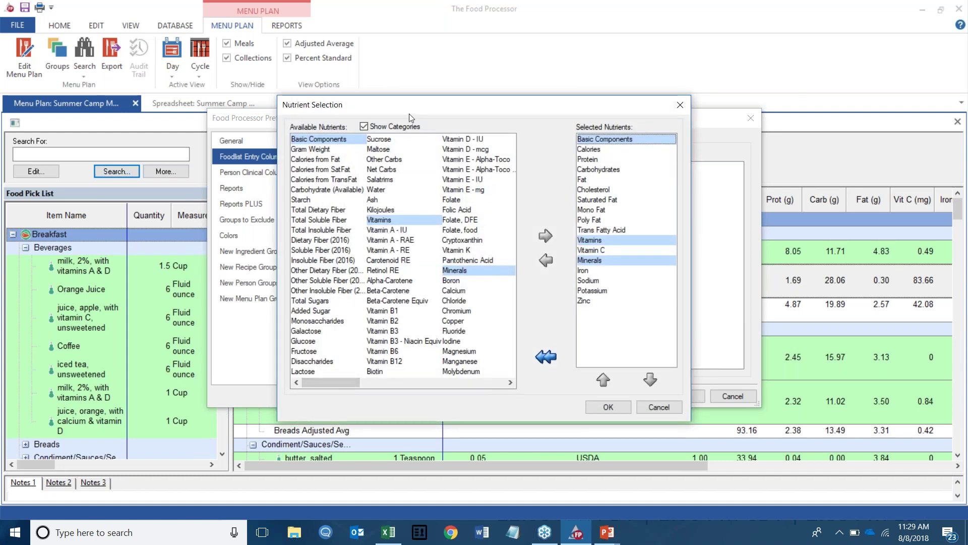
left_click_drag(342, 385, 490, 362)
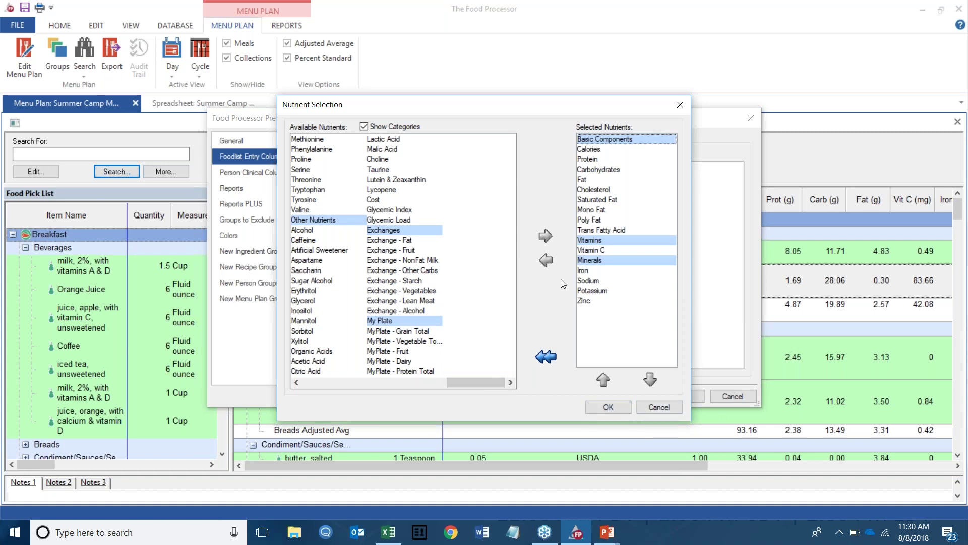
left_click(618, 404)
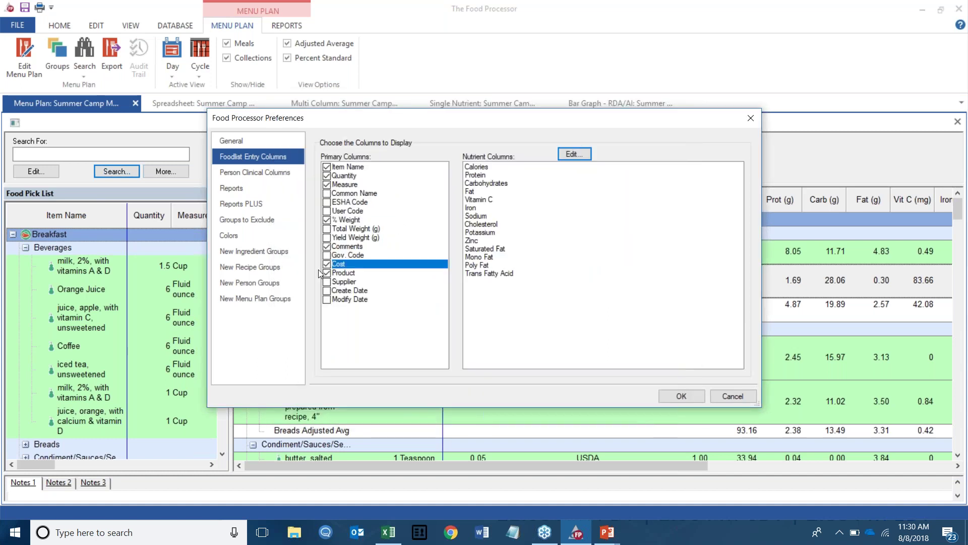
left_click(681, 398)
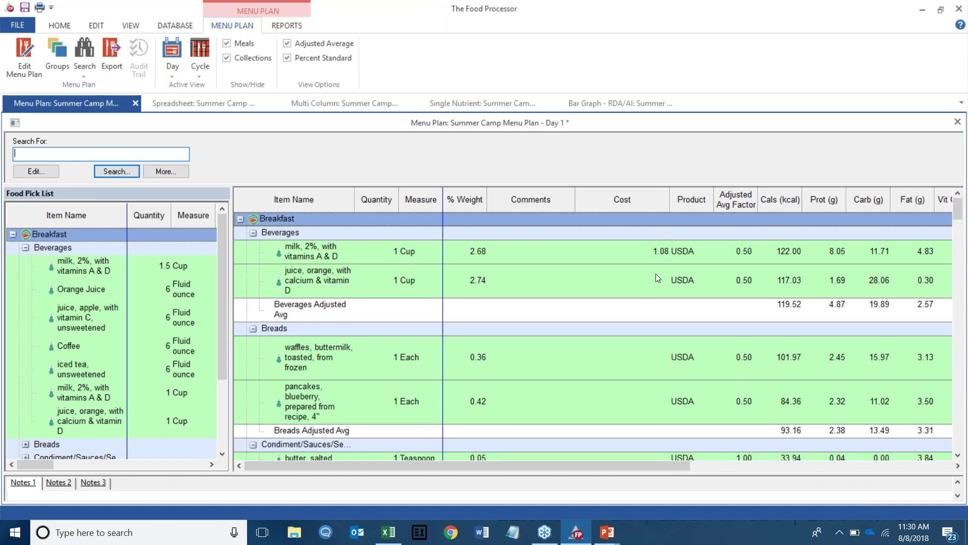
scroll(649, 271, "down", 10)
scroll(650, 310, "up", 3)
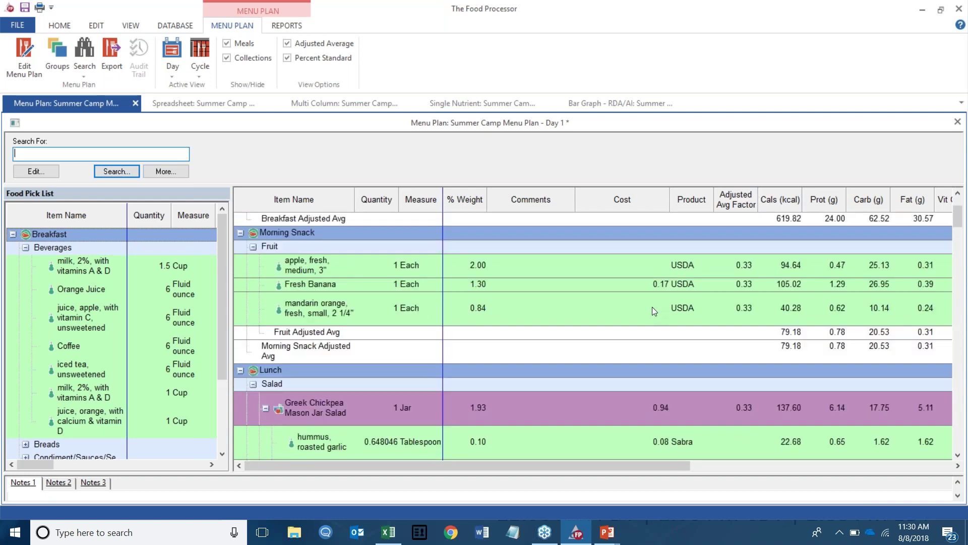
scroll(652, 307, "up", 7)
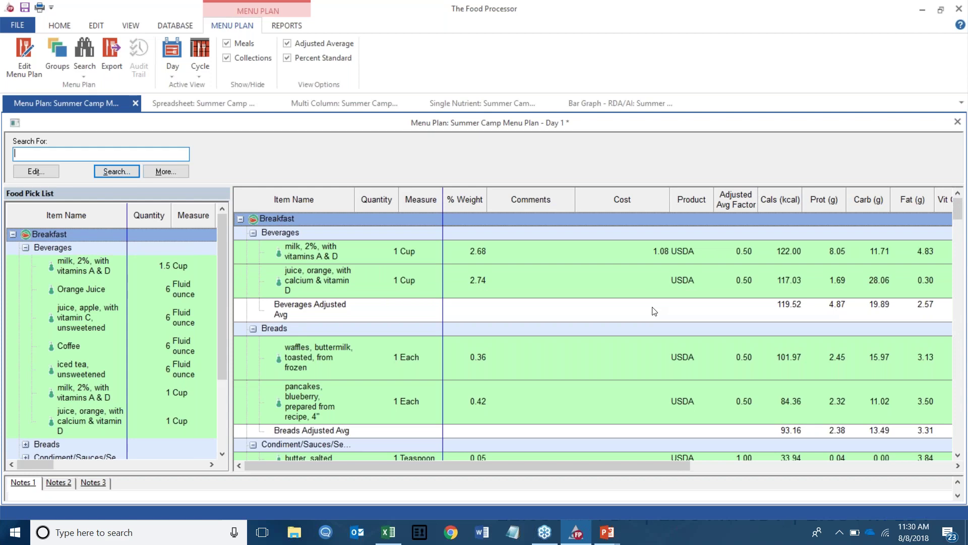
- Switch to the PowerPoint slide show and advance from the title slide to the Please Note! slide
key("alt+Tab")
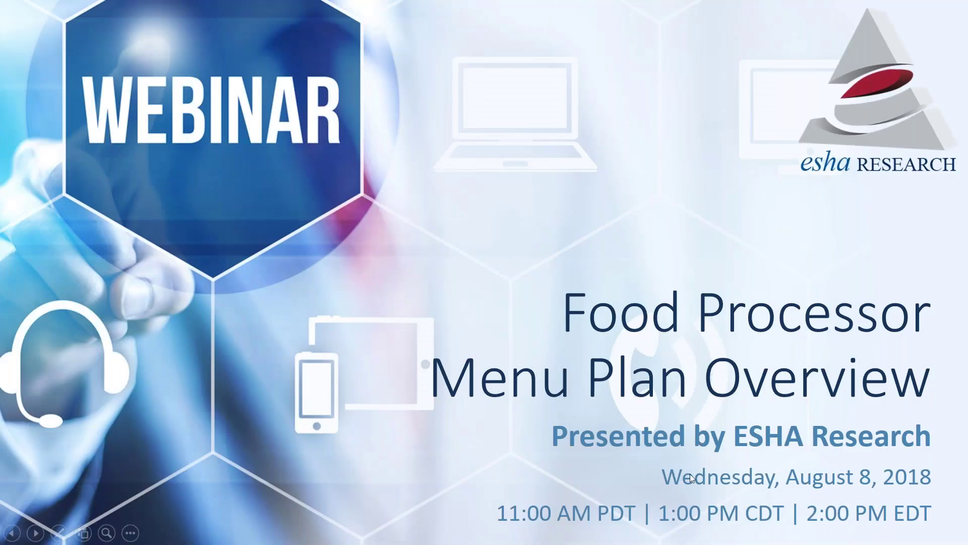
key("Right")
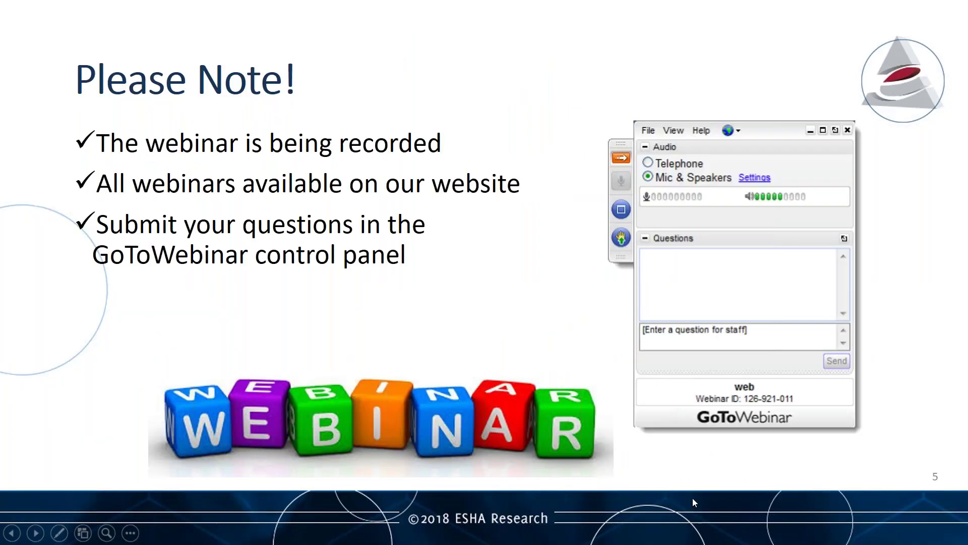